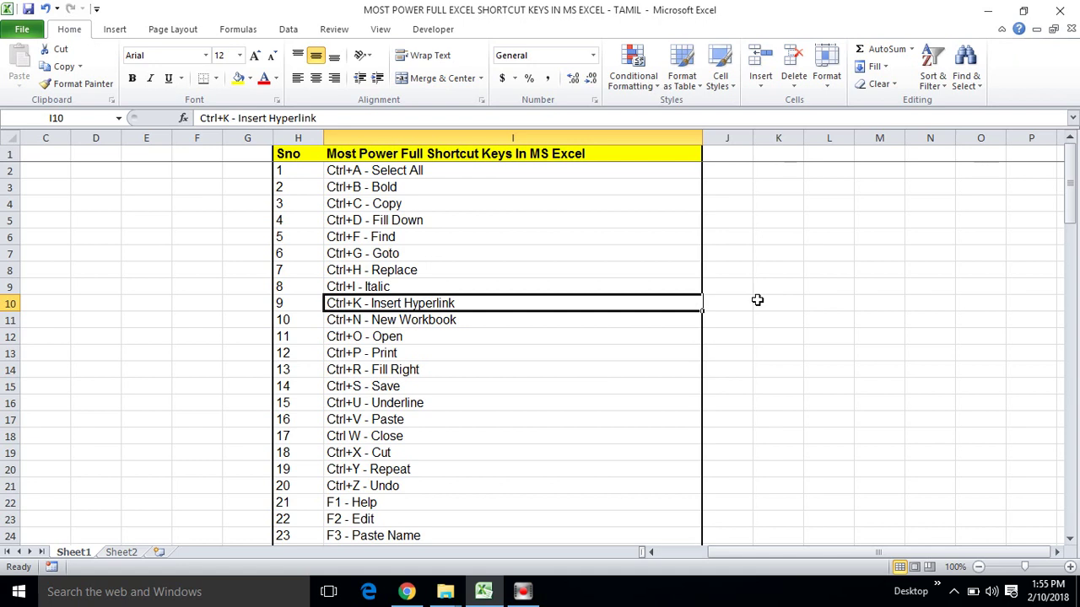
# Step: Inspect the Ctrl+G and Ctrl+D entries and their serial numbers, and select column I
pyautogui.click(602, 248)
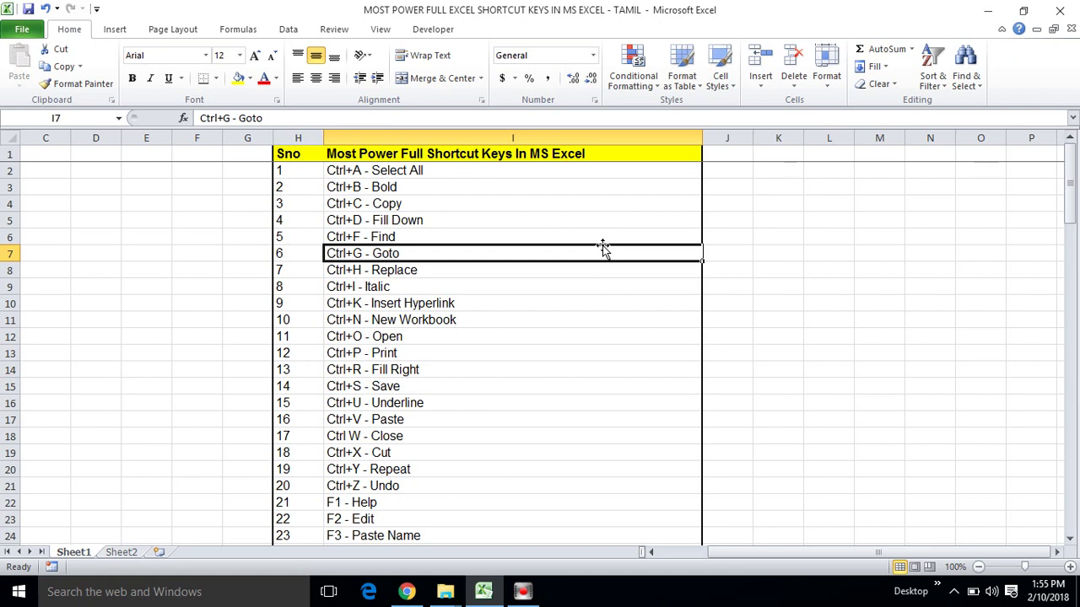
pyautogui.click(348, 224)
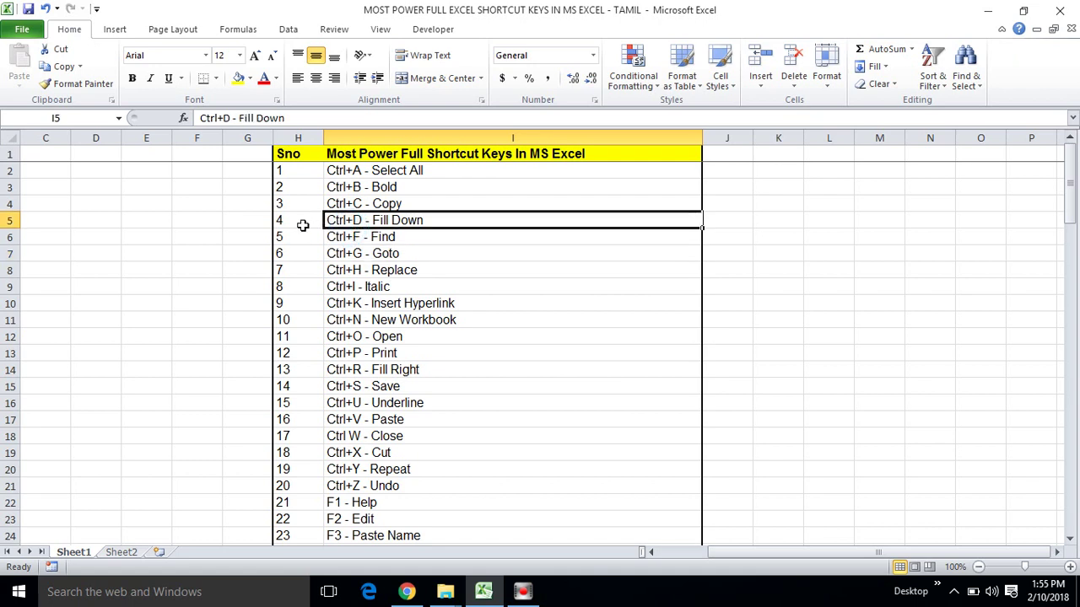
pyautogui.click(303, 225)
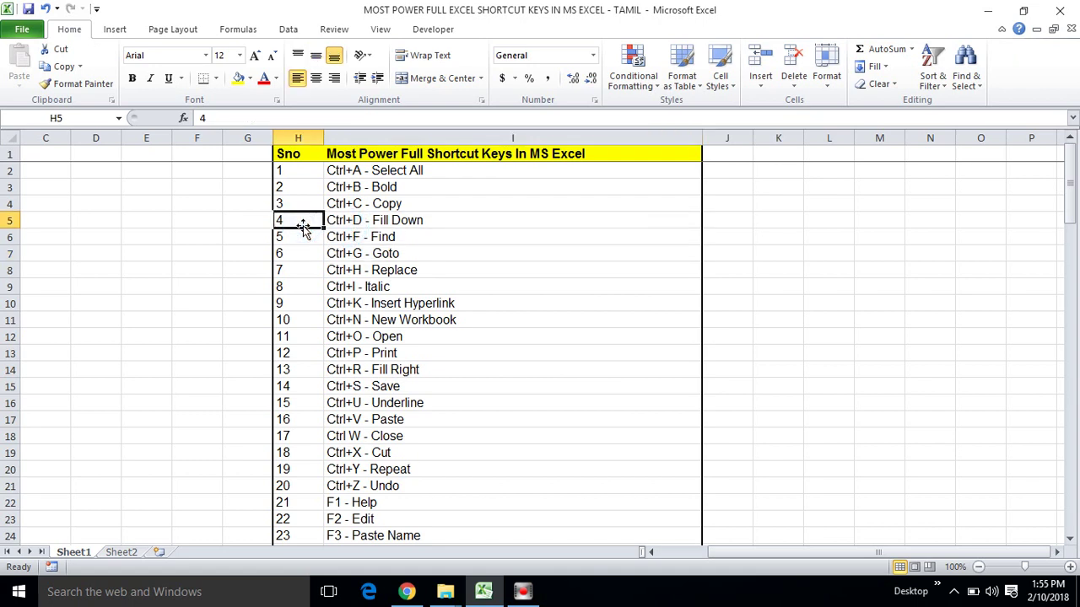
pyautogui.click(305, 251)
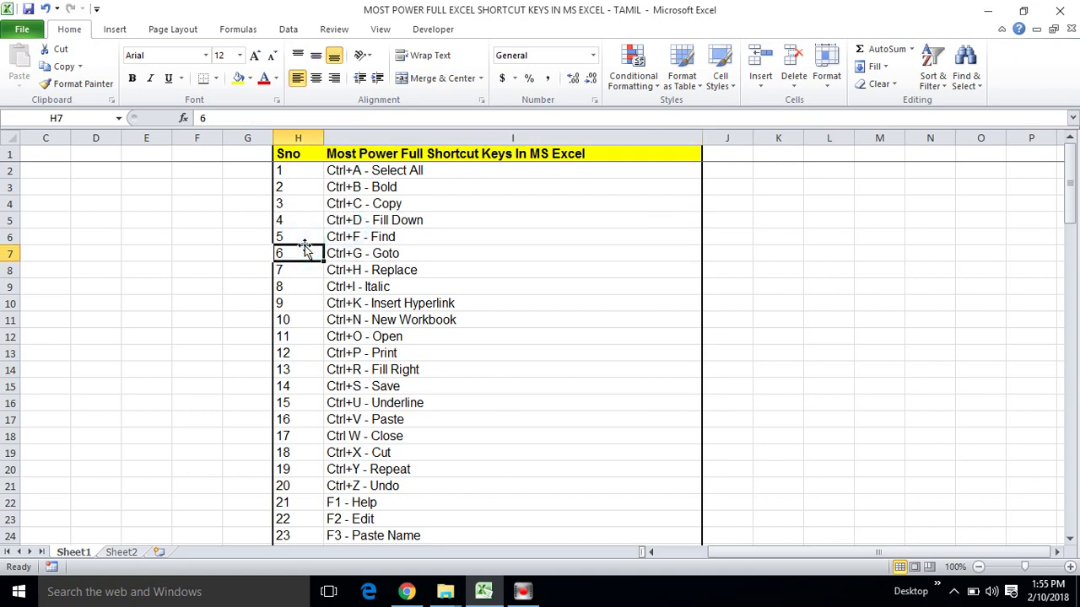
pyautogui.click(373, 253)
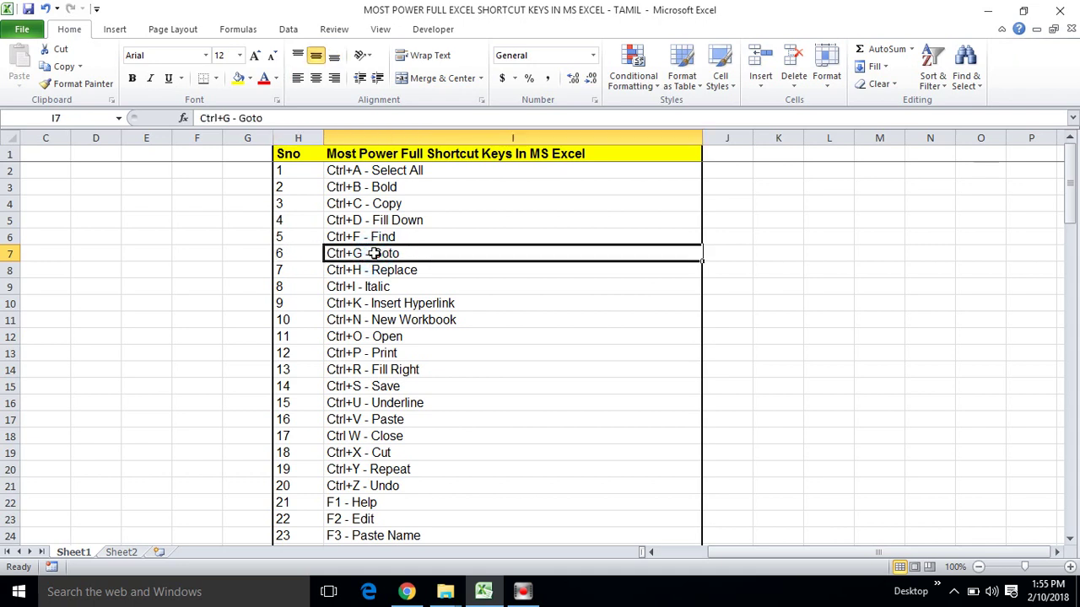
pyautogui.click(381, 219)
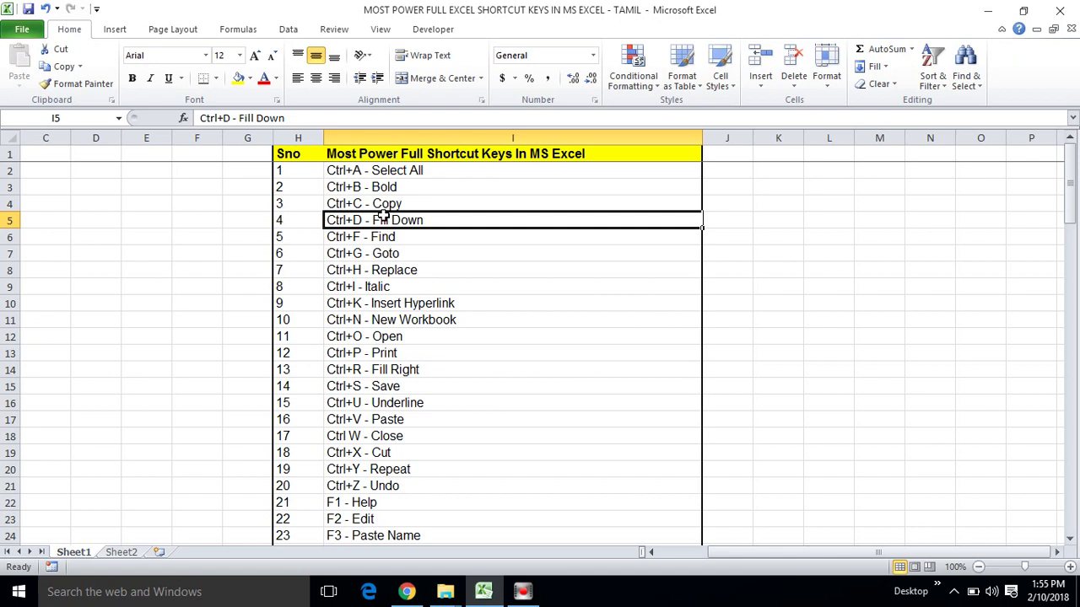
pyautogui.click(409, 135)
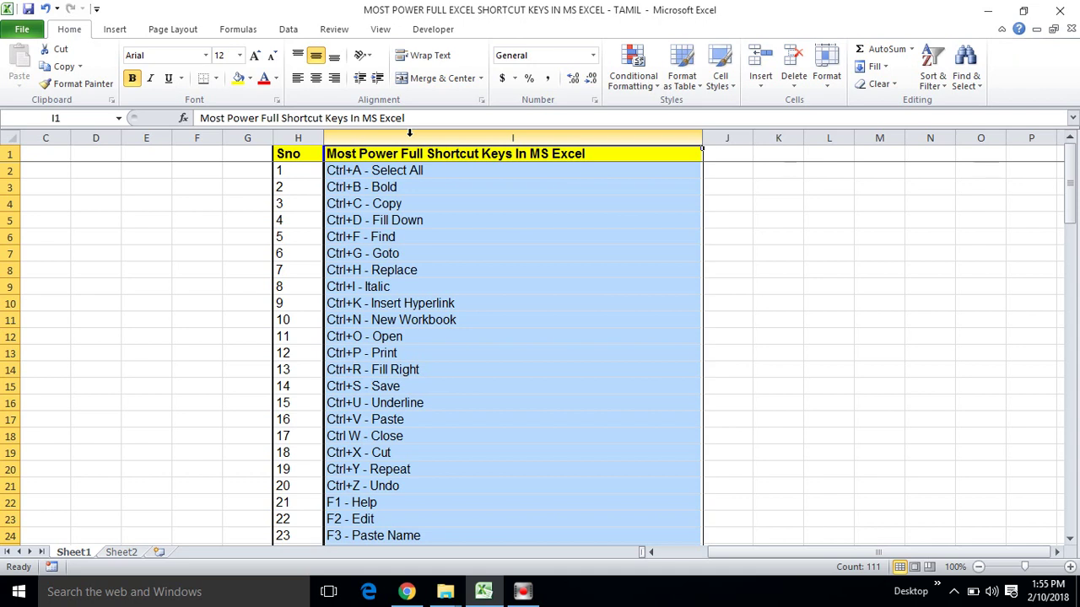
pyautogui.click(365, 204)
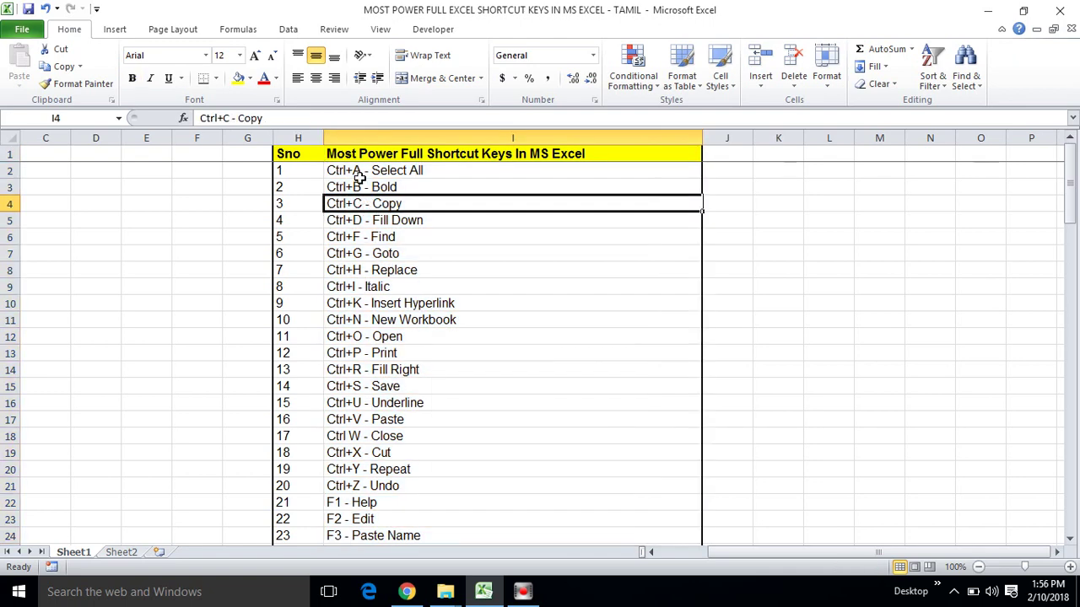
# Step: Select cell I2 holding the Ctrl+A - Select All entry
pyautogui.click(357, 172)
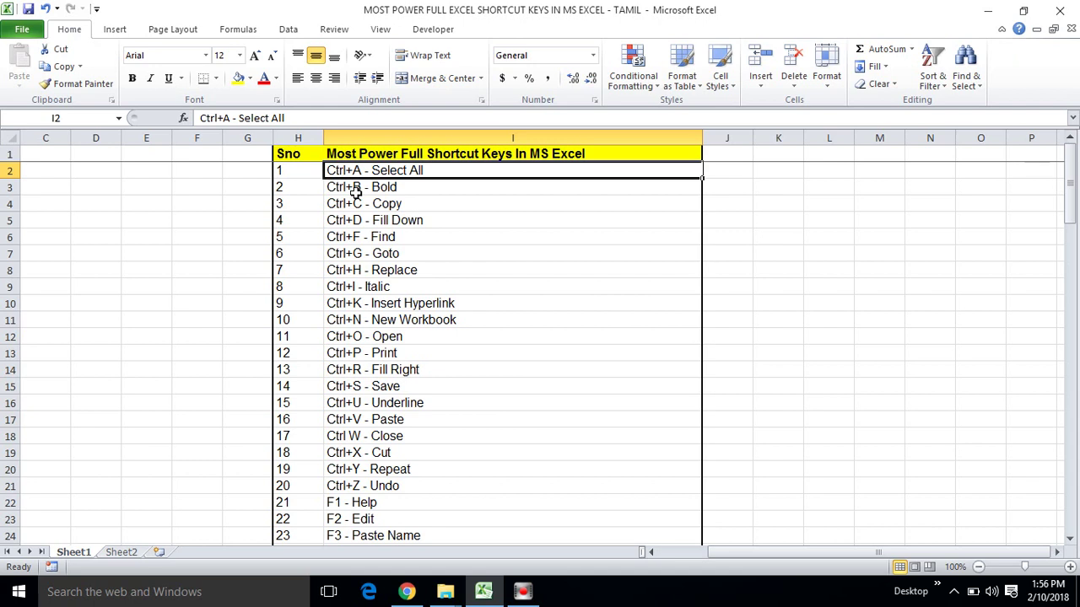
pyautogui.click(355, 195)
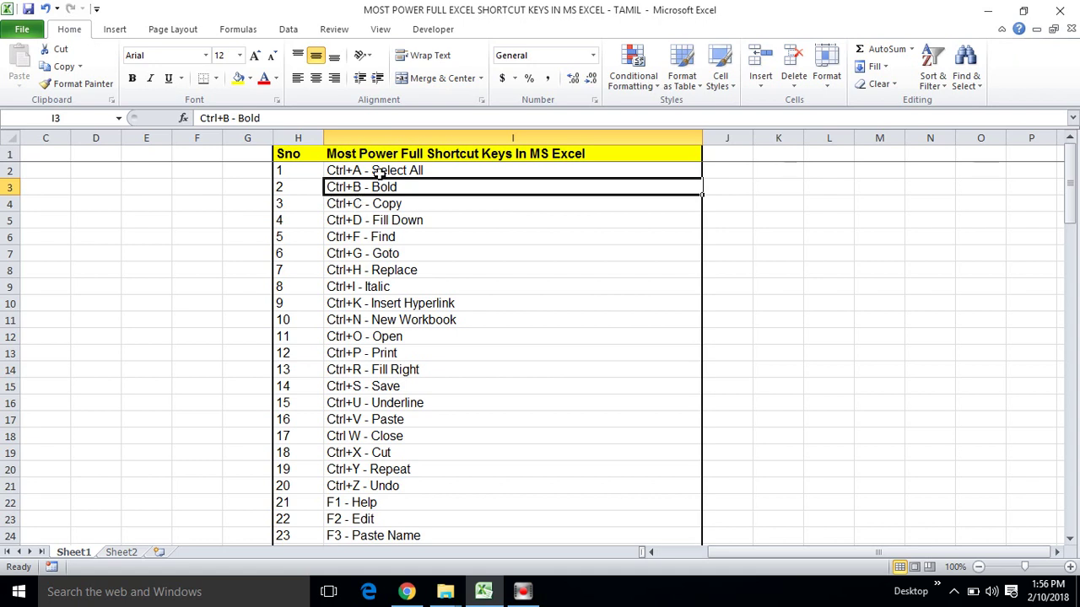
pyautogui.click(372, 171)
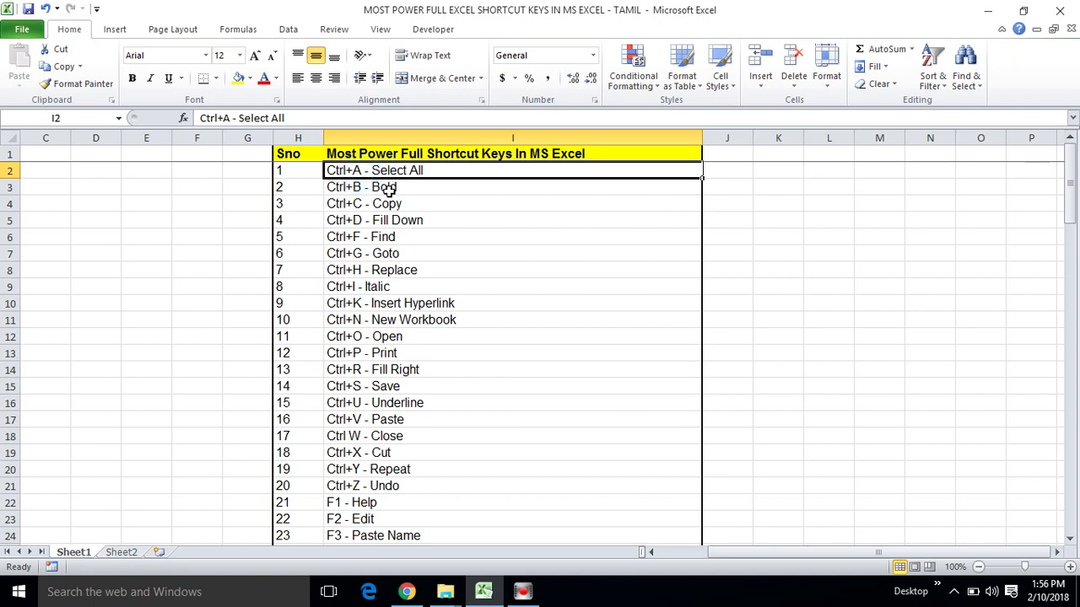
pyautogui.click(358, 173)
pyautogui.click(361, 186)
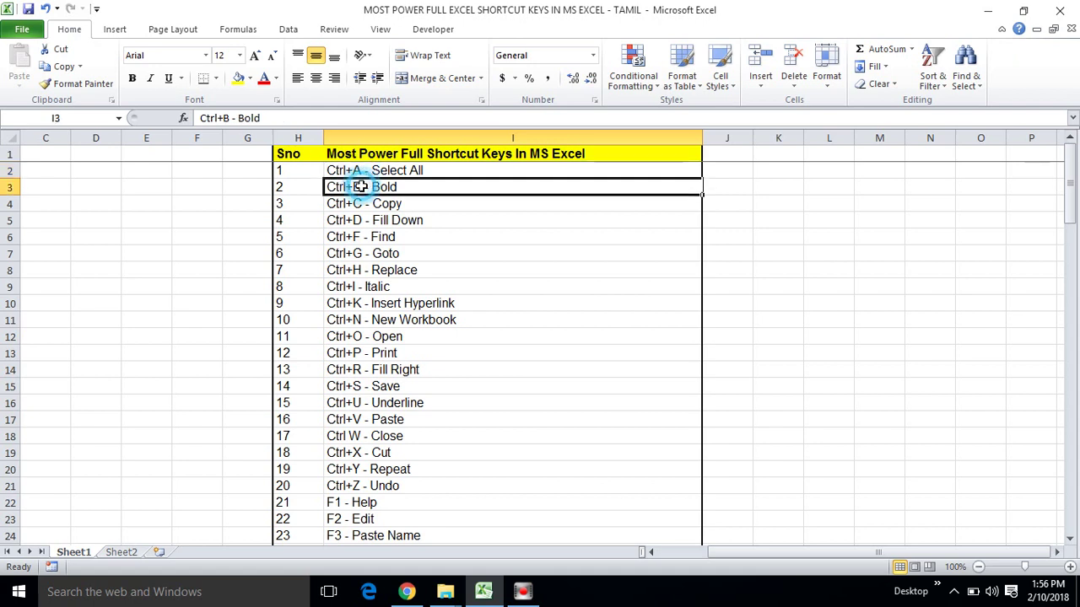
pyautogui.click(358, 170)
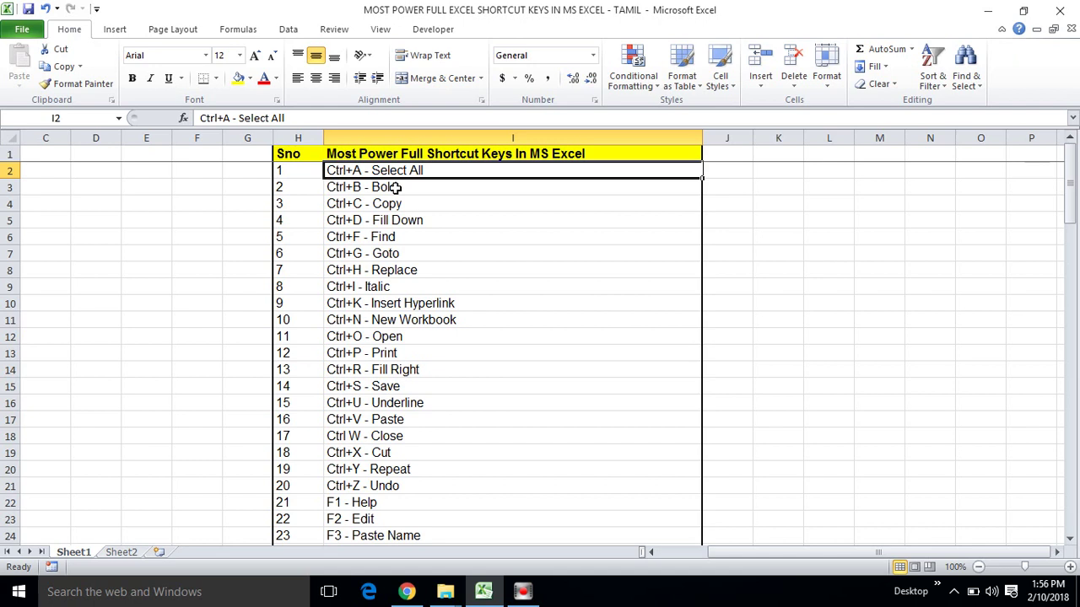
pyautogui.click(391, 175)
pyautogui.click(380, 186)
pyautogui.click(380, 171)
pyautogui.click(347, 204)
pyautogui.click(354, 170)
# Step: Bold the Ctrl+A, Ctrl+B, Ctrl+C, Ctrl+D and Ctrl+F entries with Ctrl+B, moving down each row
pyautogui.hotkey('ctrl', 'b')
pyautogui.press('Down')
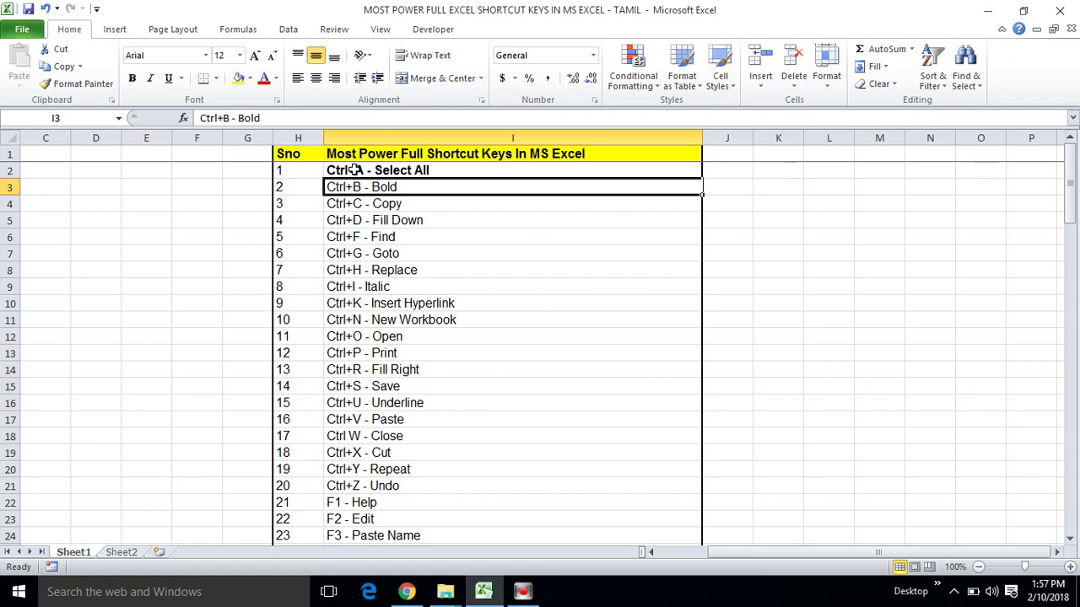
pyautogui.press('Down')
pyautogui.press('Up')
pyautogui.hotkey('ctrl', 'b')
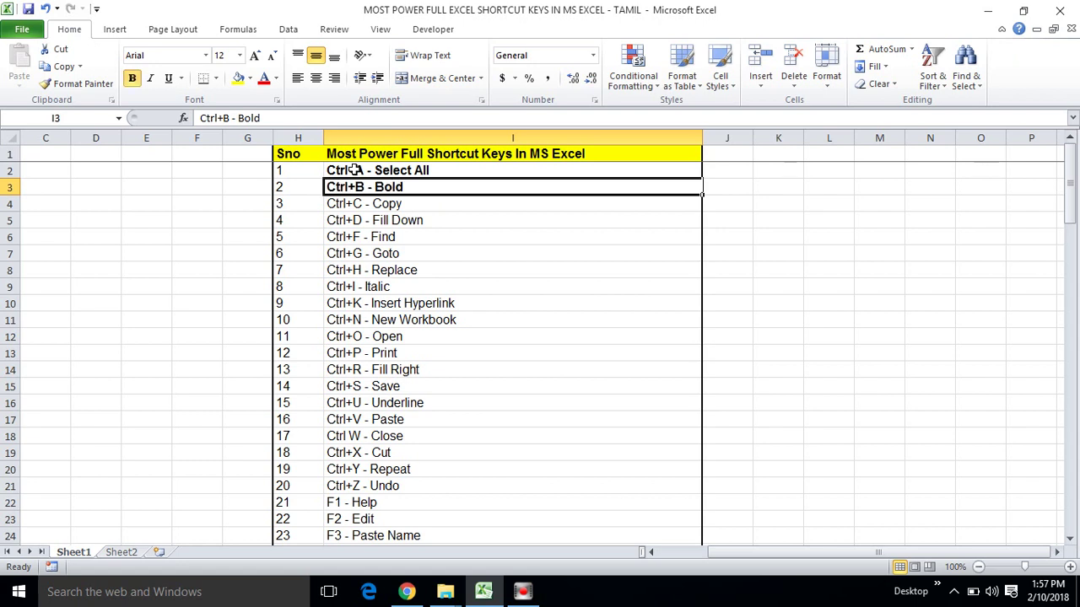
pyautogui.press('Down')
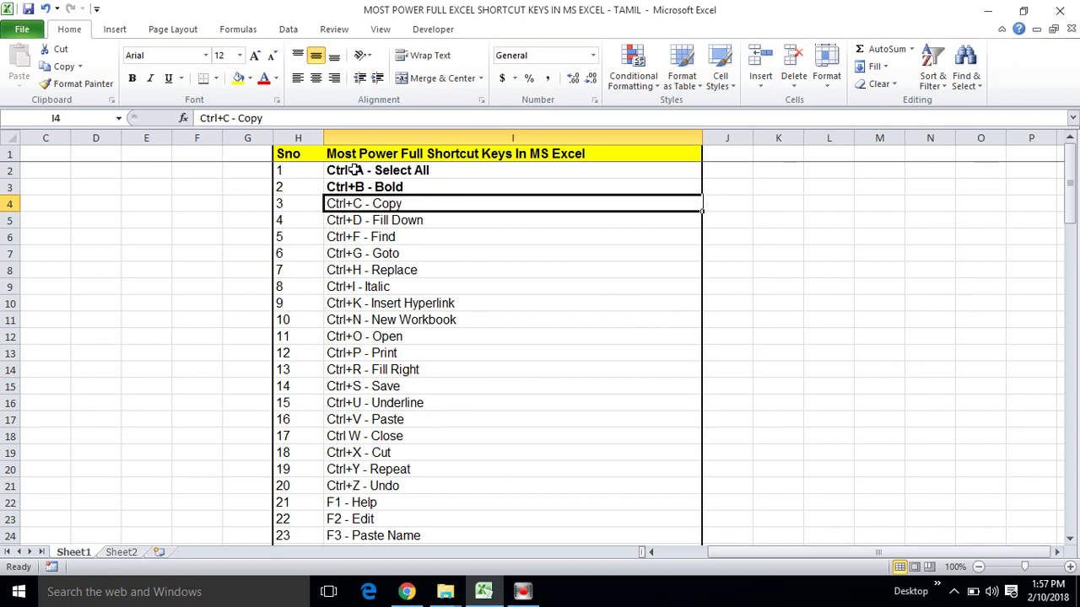
pyautogui.hotkey('ctrl', 'b')
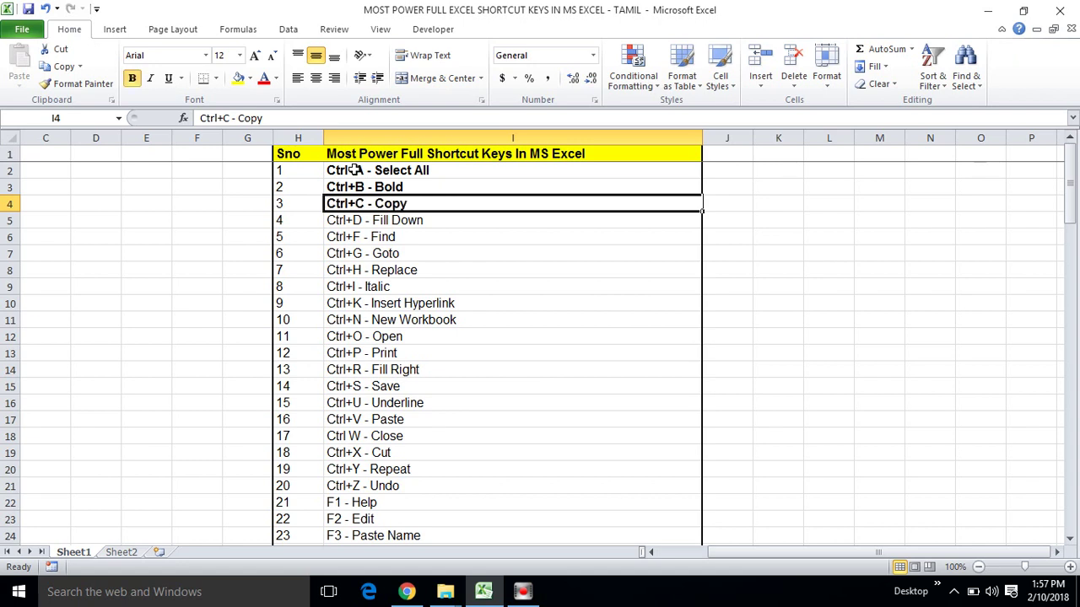
pyautogui.press('Down')
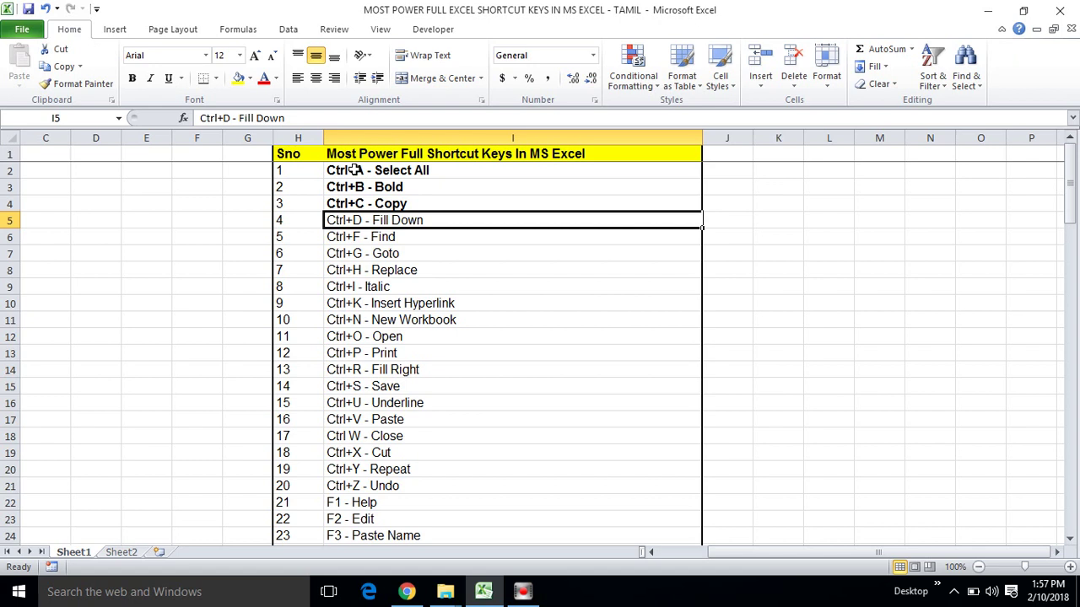
pyautogui.hotkey('ctrl', 'b')
pyautogui.press('Down')
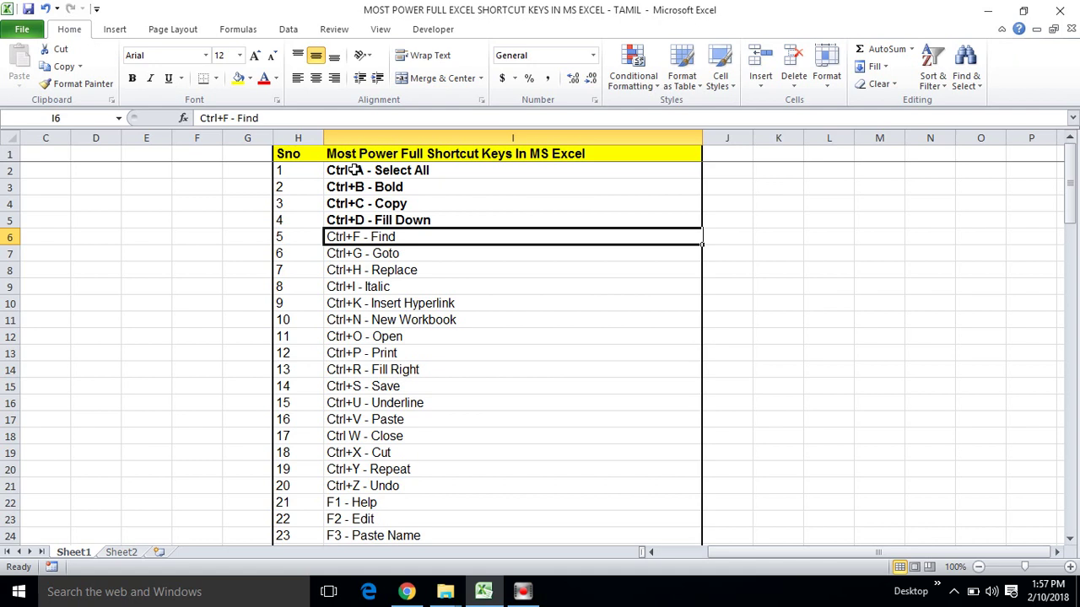
pyautogui.hotkey('ctrl', 'b')
pyautogui.press('Down')
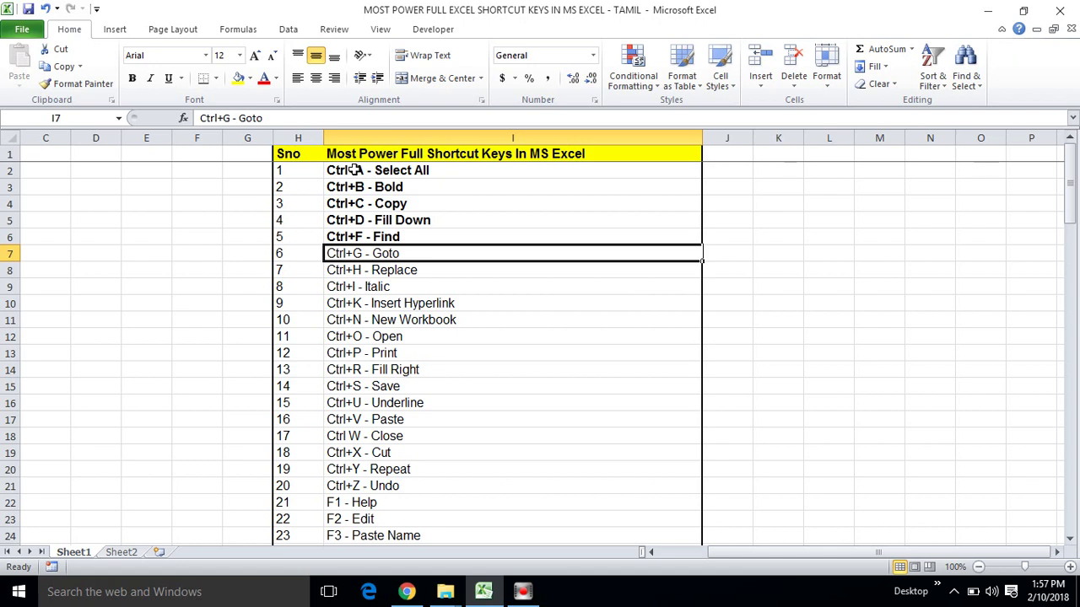
# Step: Bold the Ctrl+G - Goto, Ctrl+H - Replace, Ctrl+I - Italic and Ctrl+K - Insert Hyperlink entries
pyautogui.hotkey('ctrl', 'b')
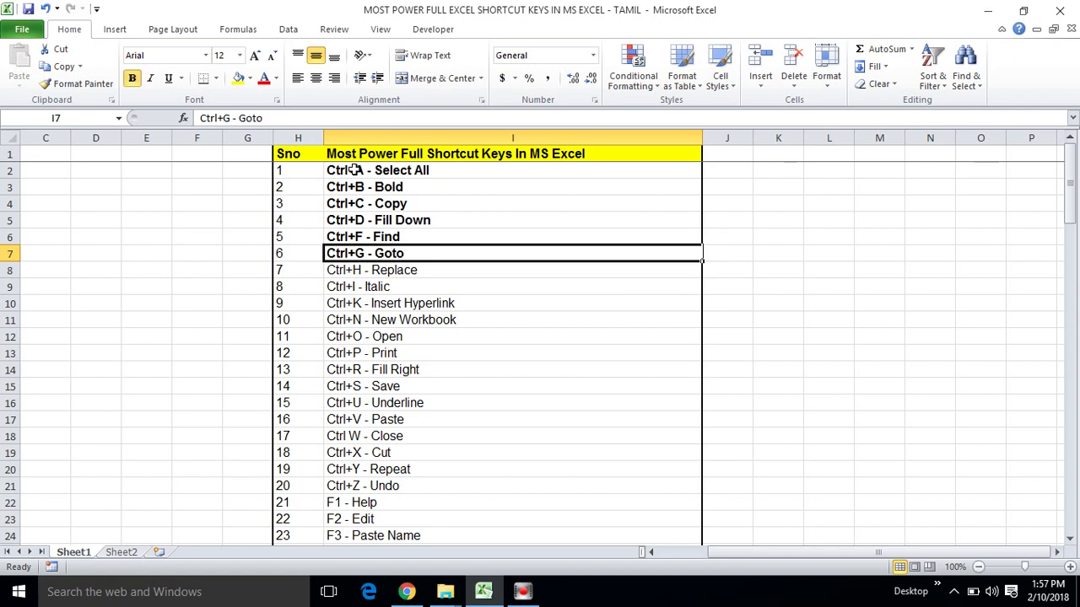
pyautogui.press('Down')
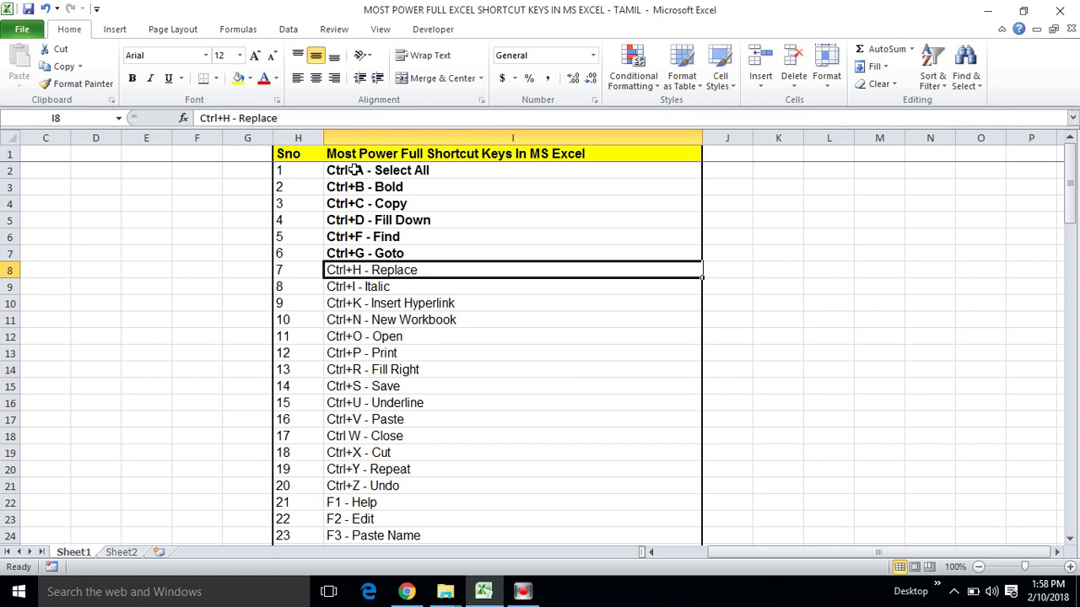
pyautogui.hotkey('ctrl', 'b')
pyautogui.press('Down')
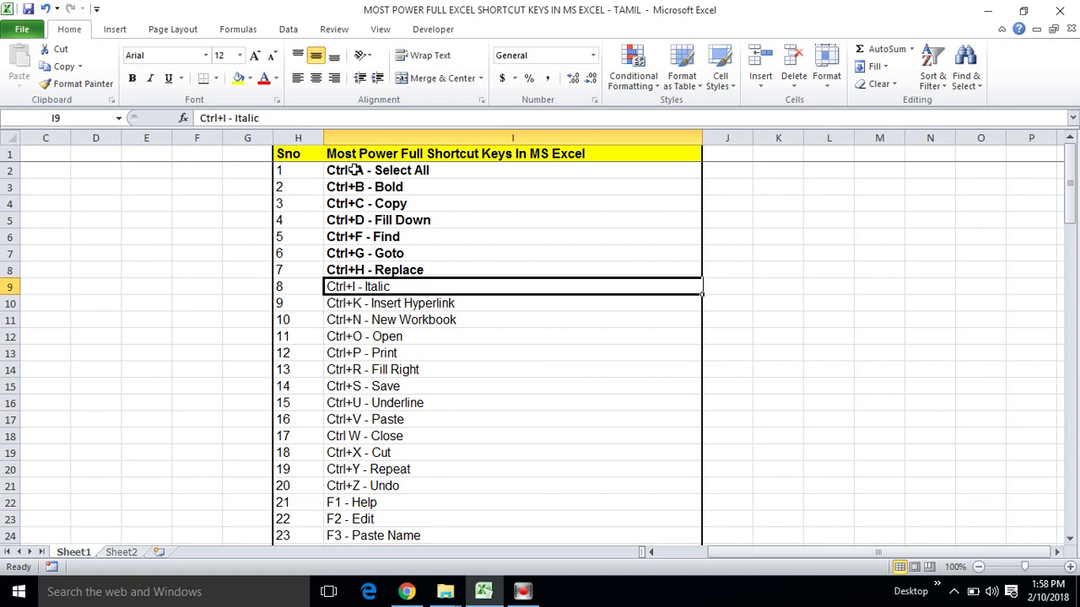
pyautogui.hotkey('ctrl', 'b')
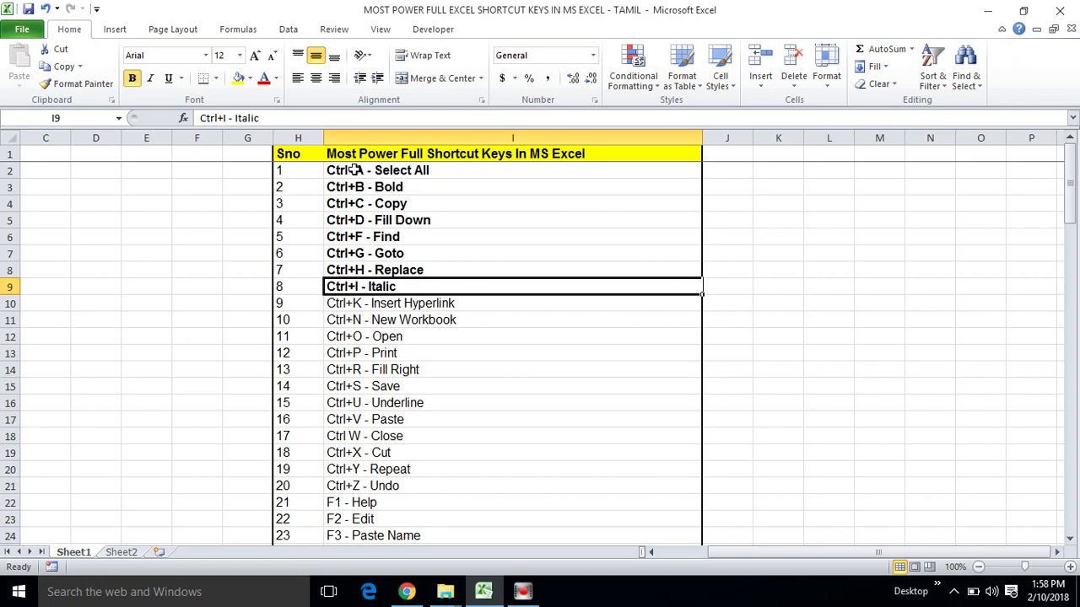
pyautogui.press('Down')
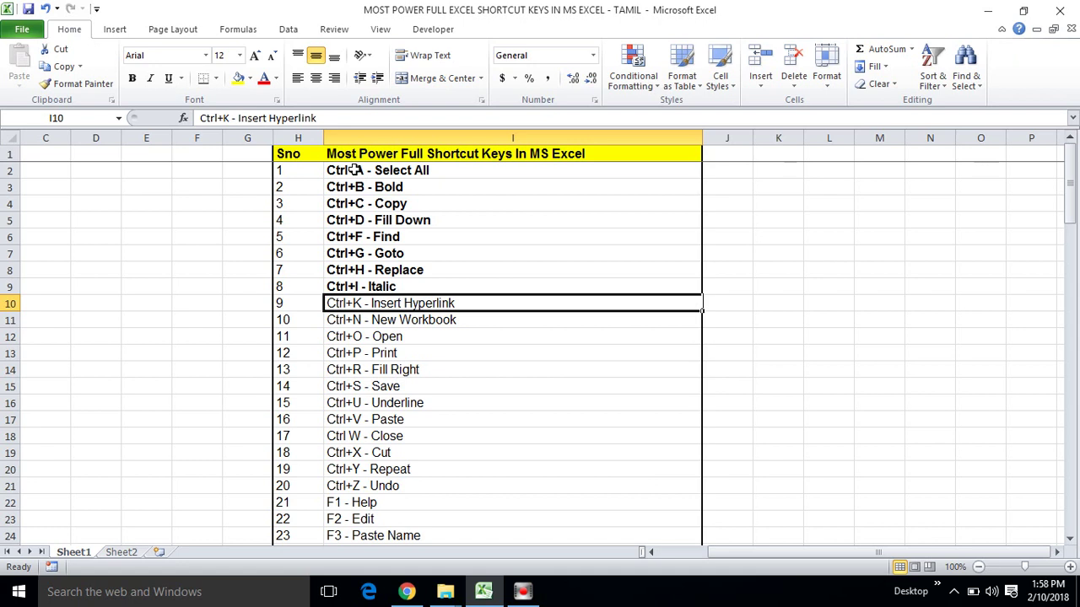
pyautogui.hotkey('ctrl', 'b')
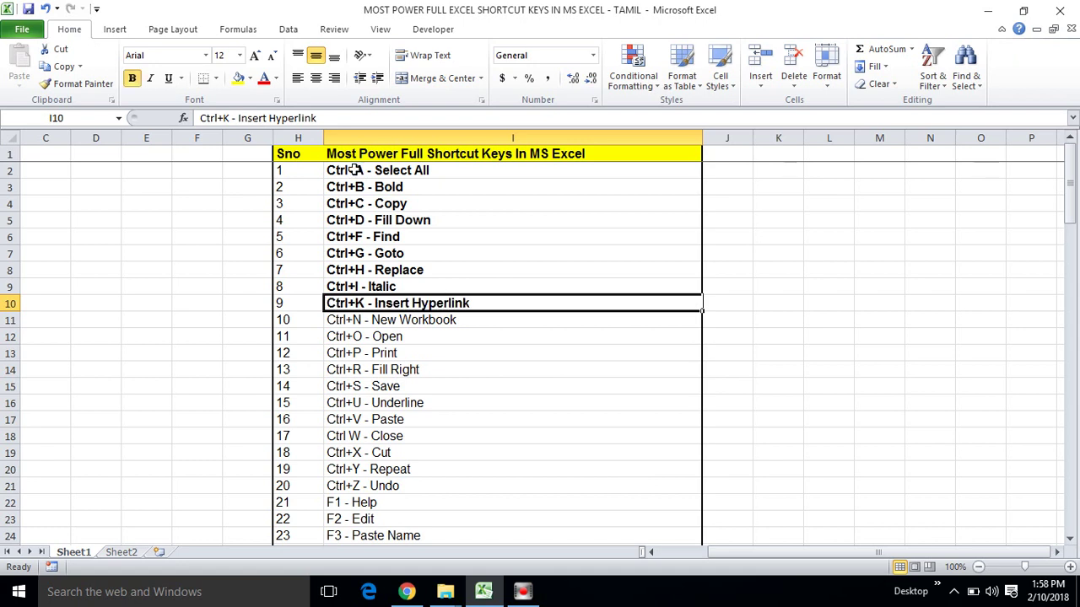
# Step: Bold the Ctrl+N - New Workbook, Ctrl+O - Open and Ctrl+P - Print entries
pyautogui.press('Down')
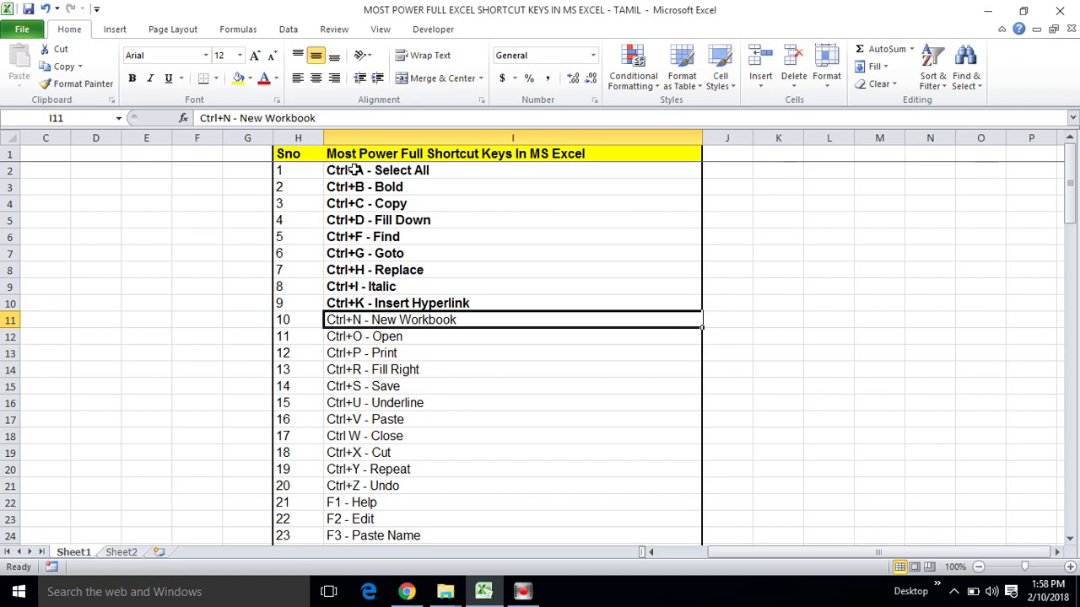
pyautogui.hotkey('ctrl', 'b')
pyautogui.press('Down')
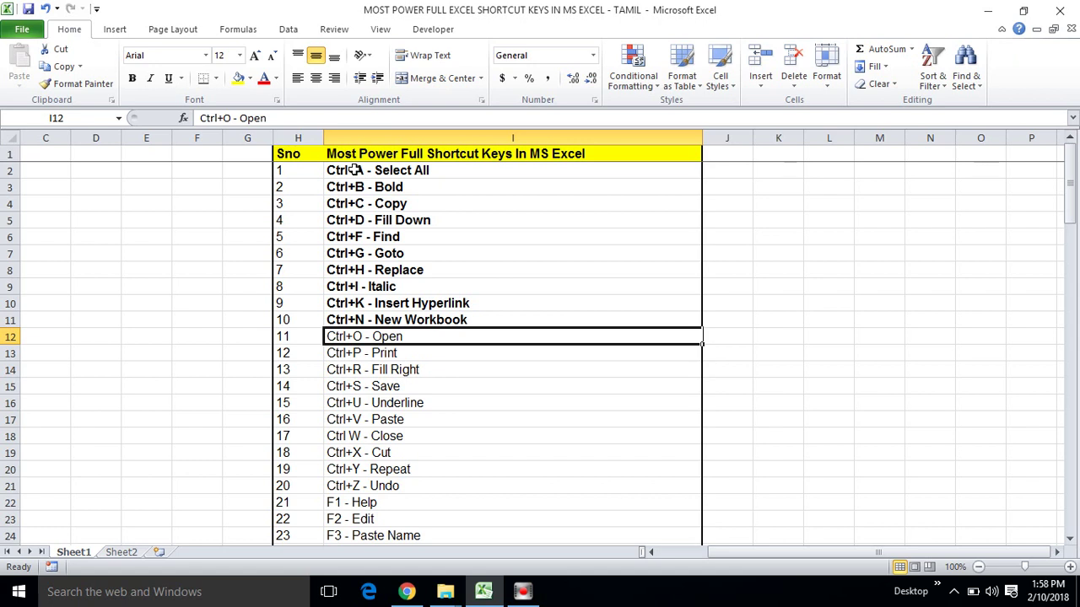
pyautogui.hotkey('ctrl', 'b')
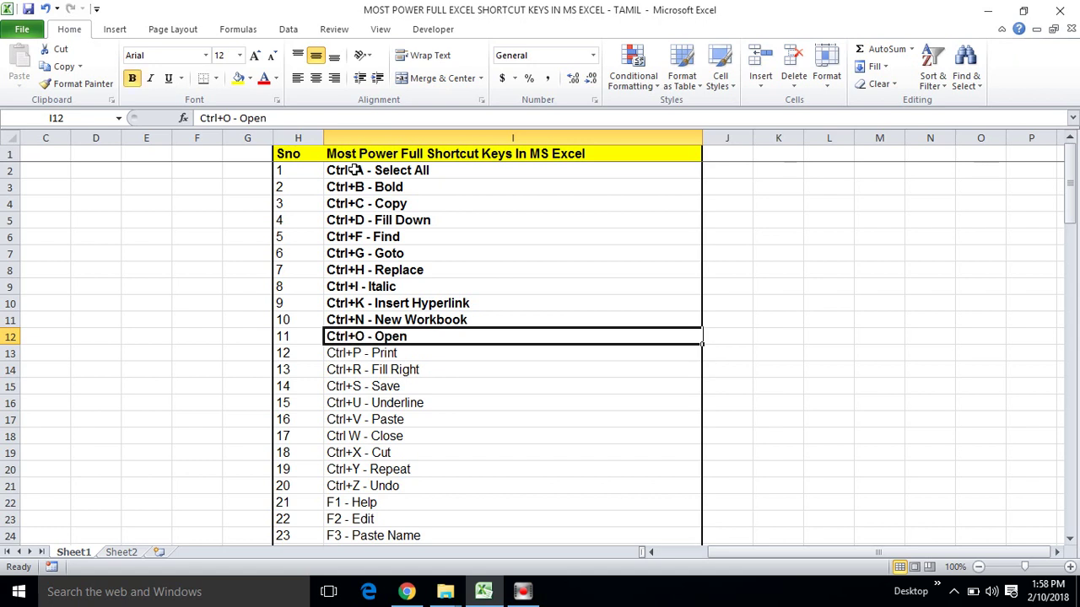
pyautogui.press('Down')
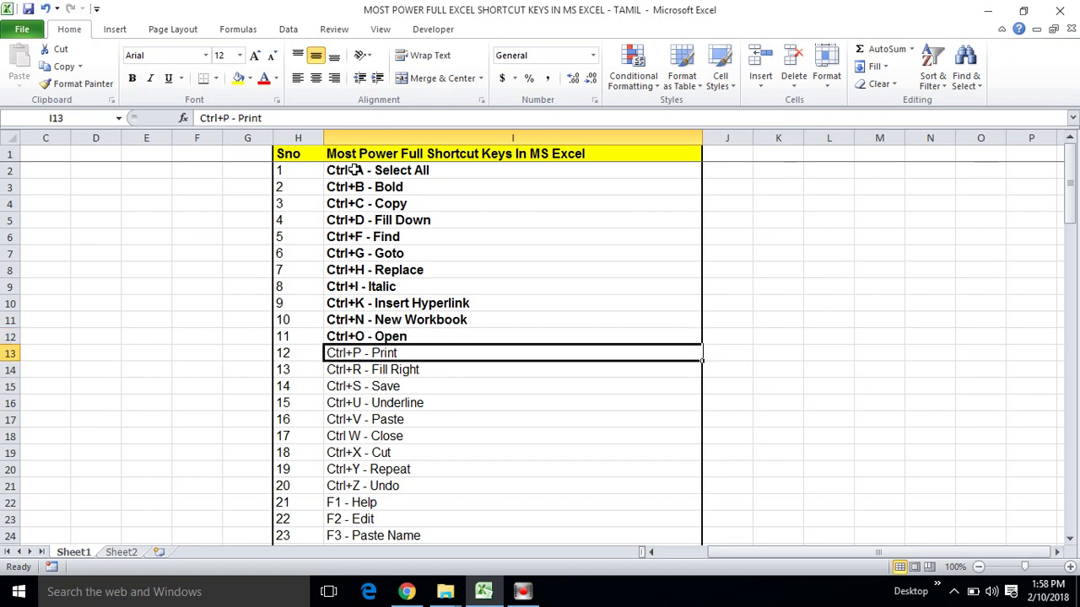
pyautogui.hotkey('ctrl', 'b')
pyautogui.press('Down')
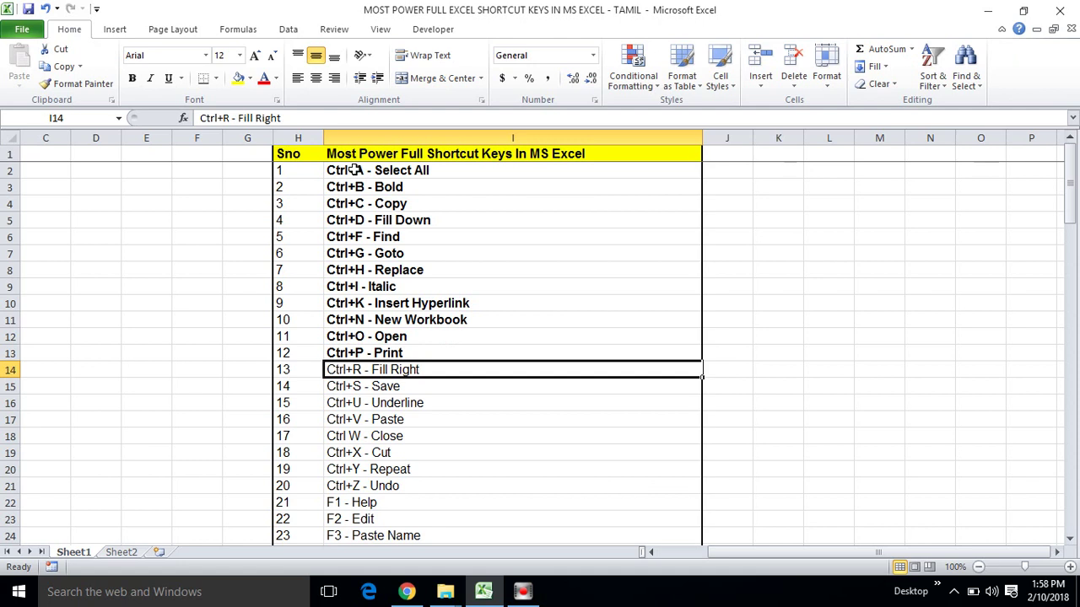
# Step: Bold the Ctrl+R - Fill Right, Ctrl+S - Save, Ctrl+U - Underline and Ctrl+V - Paste entries
pyautogui.hotkey('ctrl', 'b')
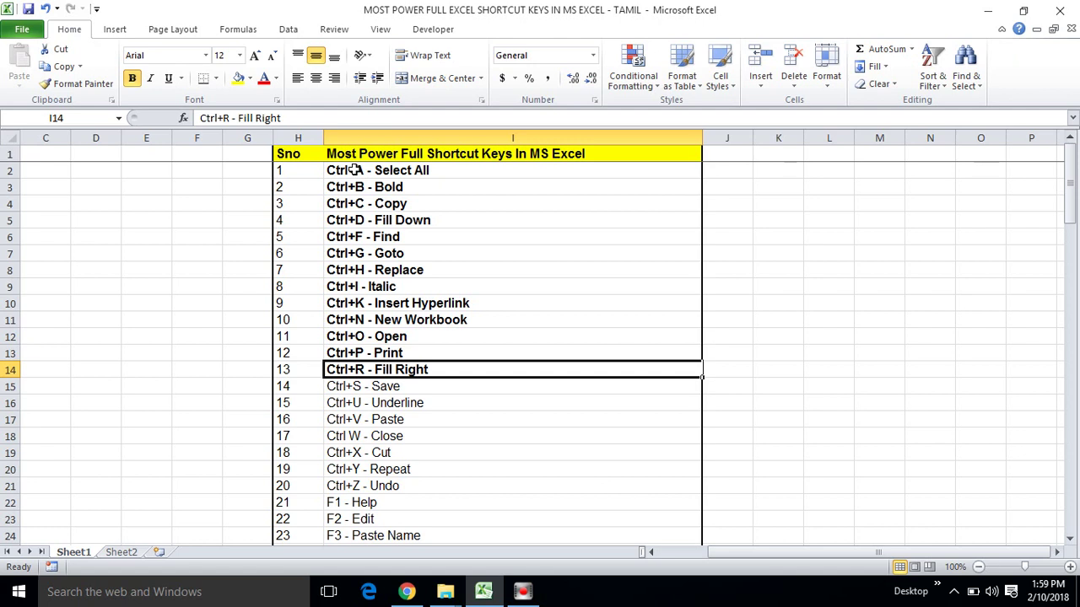
pyautogui.press('Down')
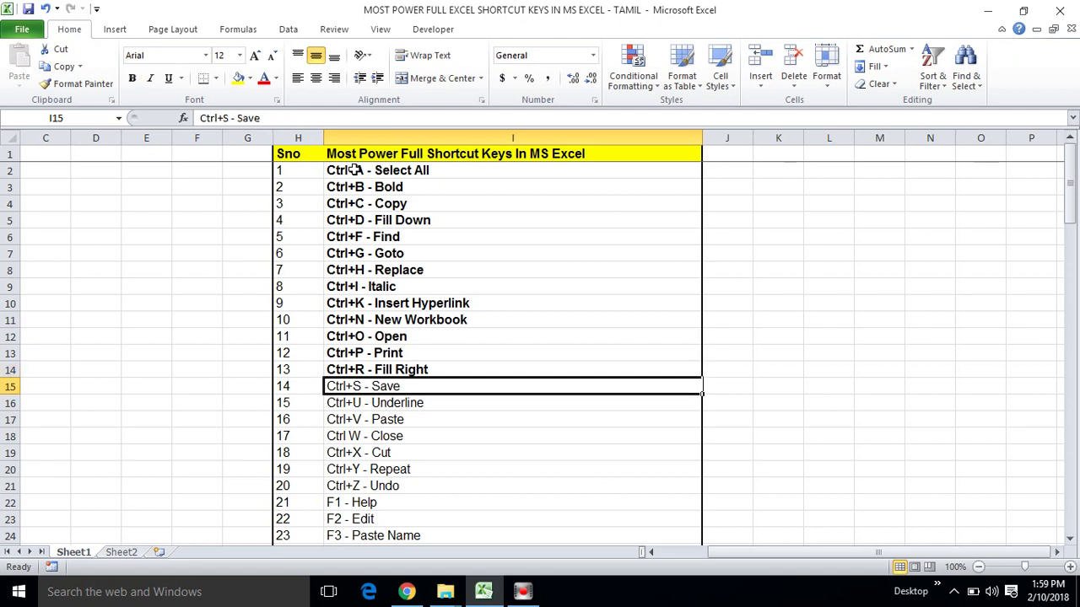
pyautogui.hotkey('ctrl', 'b')
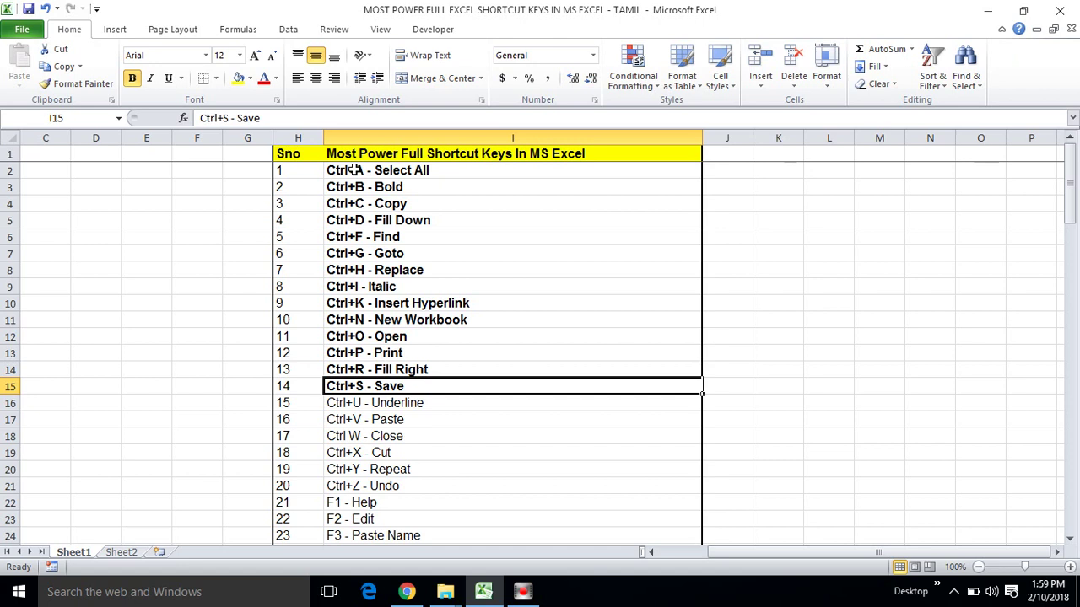
pyautogui.click(354, 170)
pyautogui.press('Down')
pyautogui.press('Down')
pyautogui.press('Down')
pyautogui.press('Down')
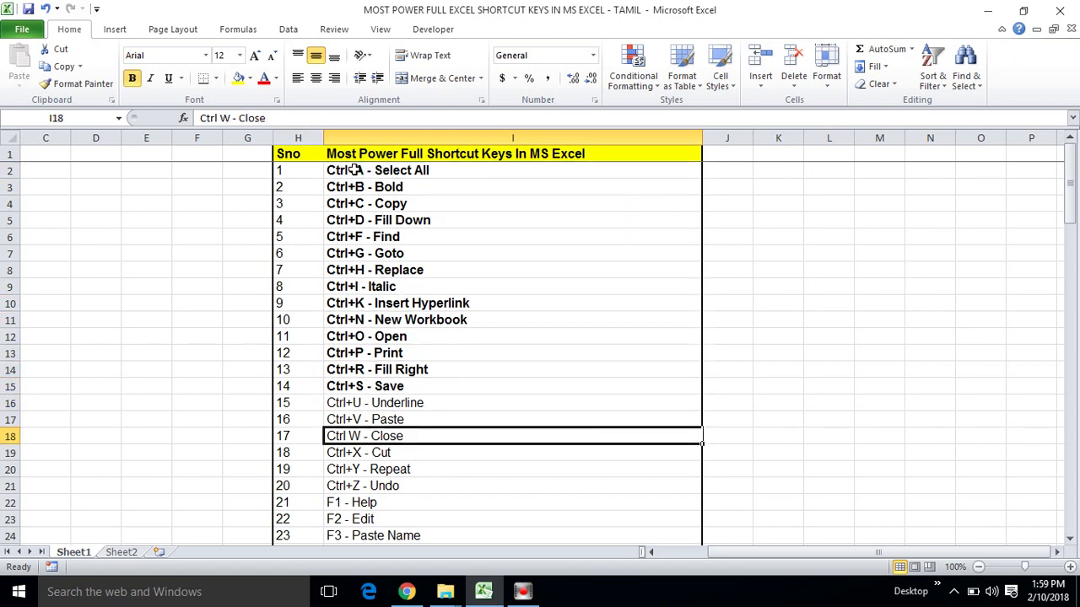
pyautogui.press('Up')
pyautogui.press('Up')
pyautogui.hotkey('ctrl', 'b')
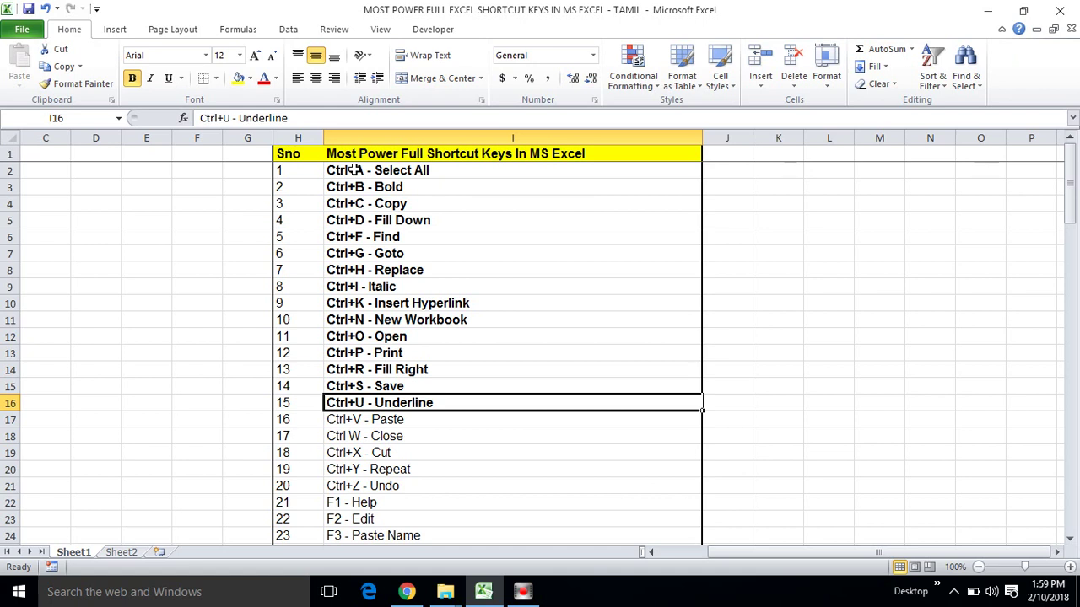
pyautogui.press('Down')
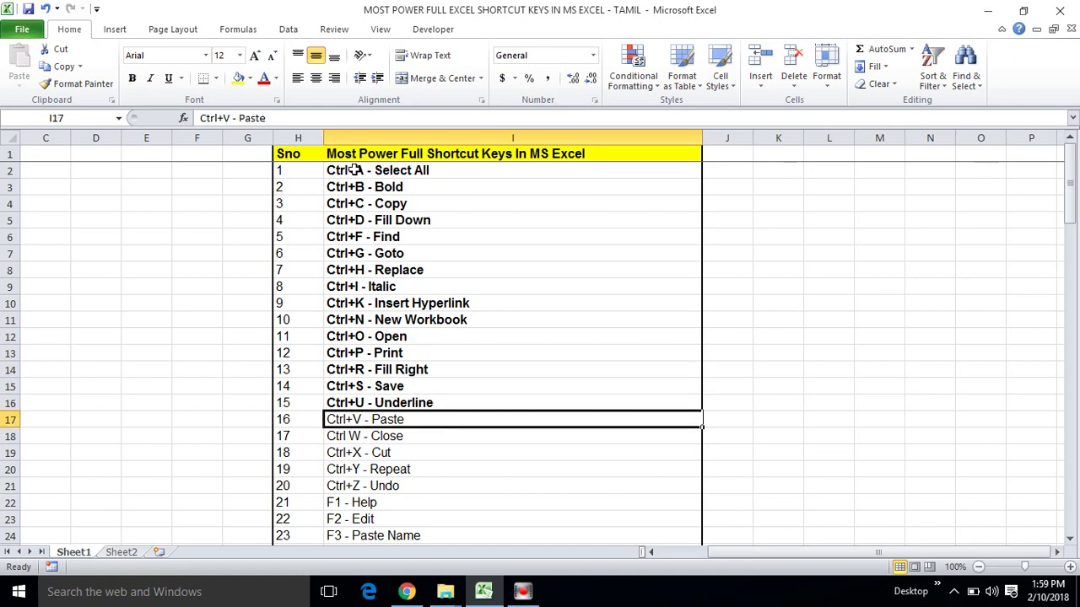
pyautogui.hotkey('ctrl', 'b')
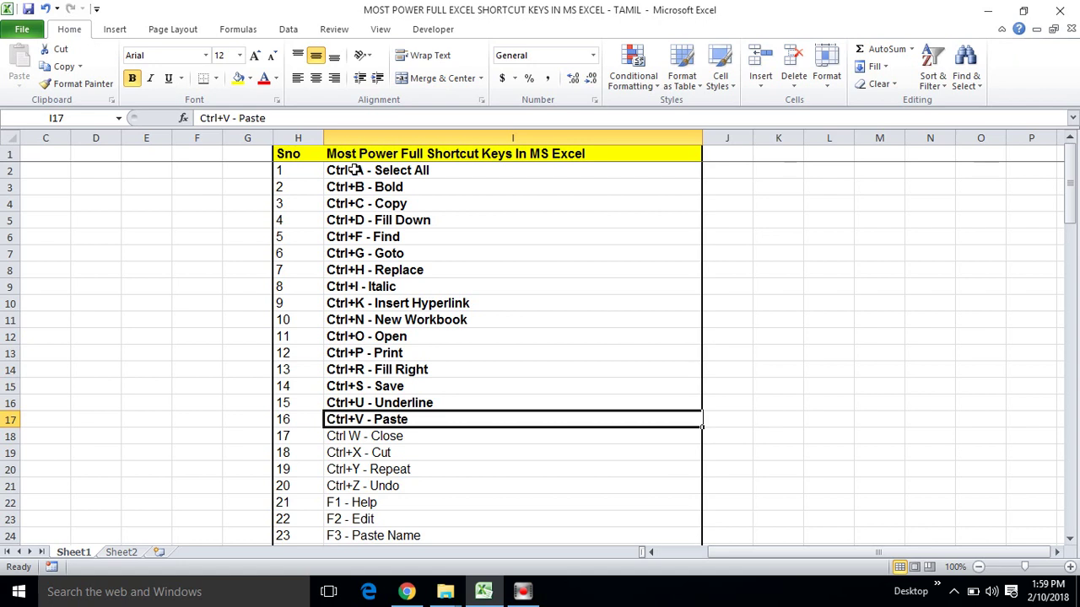
# Step: Bold the Ctrl W - Close, Ctrl+X - Cut, Ctrl+Y - Repeat, Ctrl+Z - Undo and F1 - Help entries
pyautogui.press('Down')
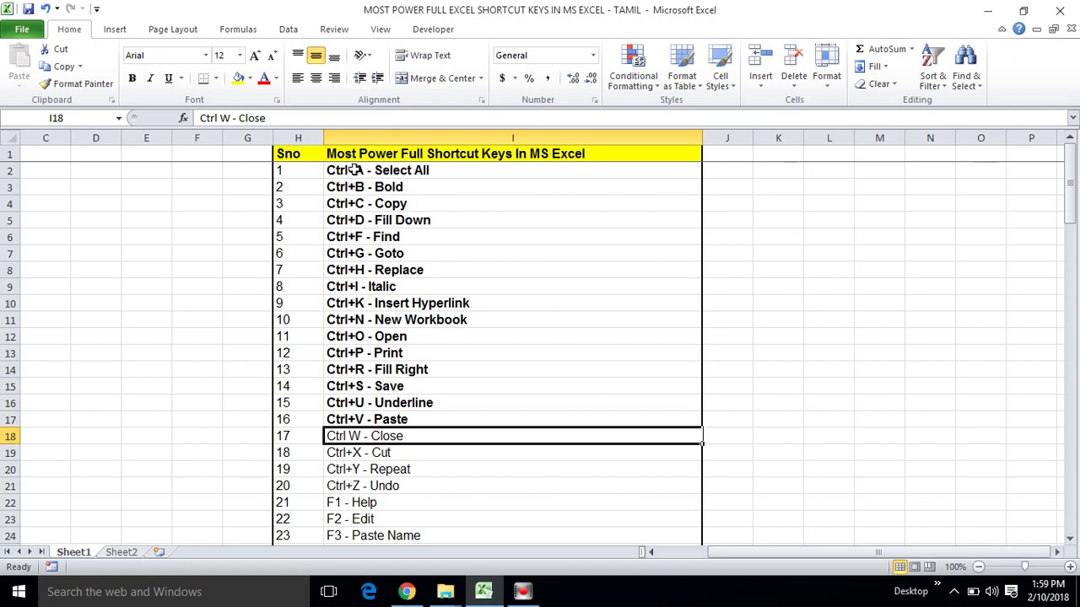
pyautogui.press('Down')
pyautogui.press('Up')
pyautogui.hotkey('ctrl', 'b')
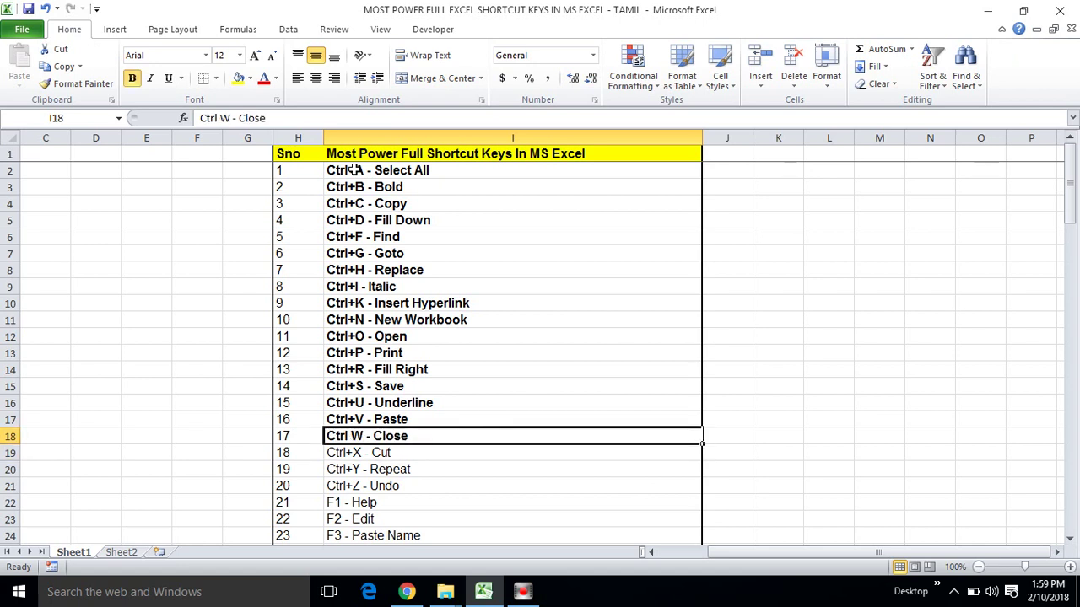
pyautogui.press('Down')
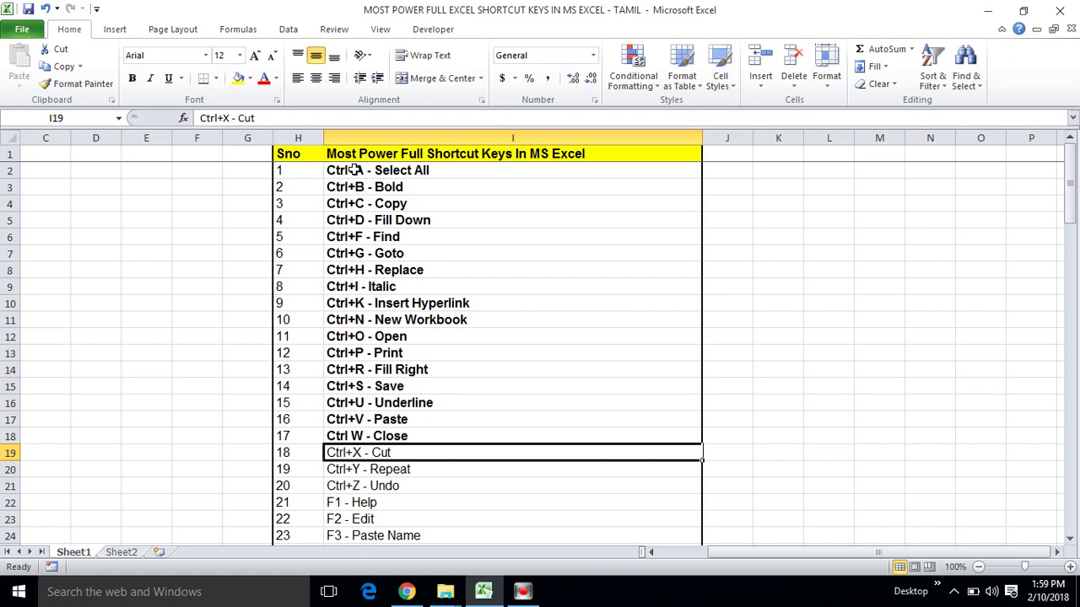
pyautogui.hotkey('ctrl', 'b')
pyautogui.press('Down')
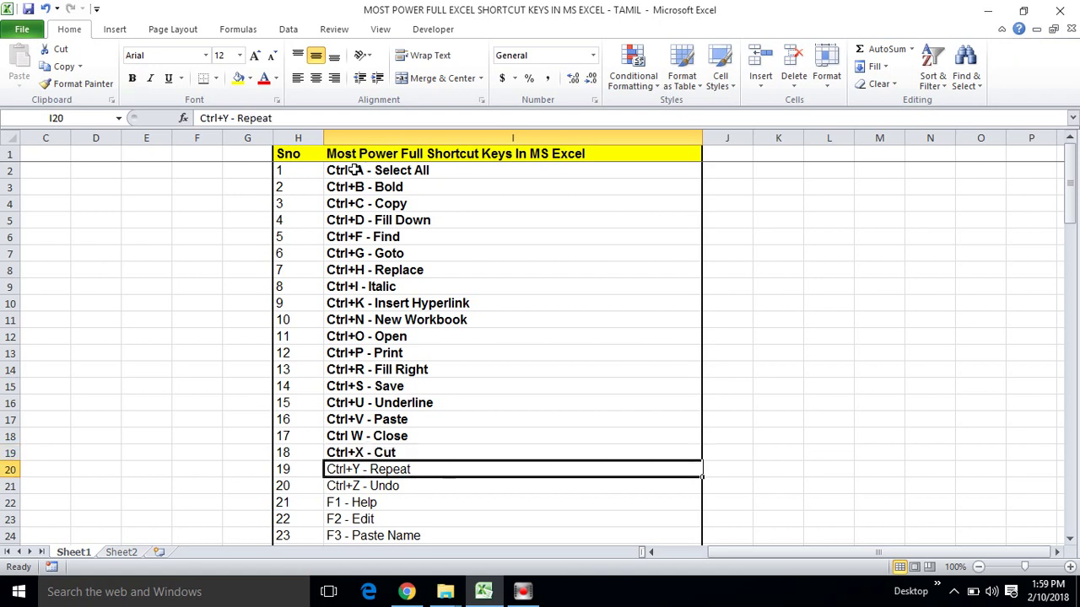
pyautogui.hotkey('ctrl', 'b')
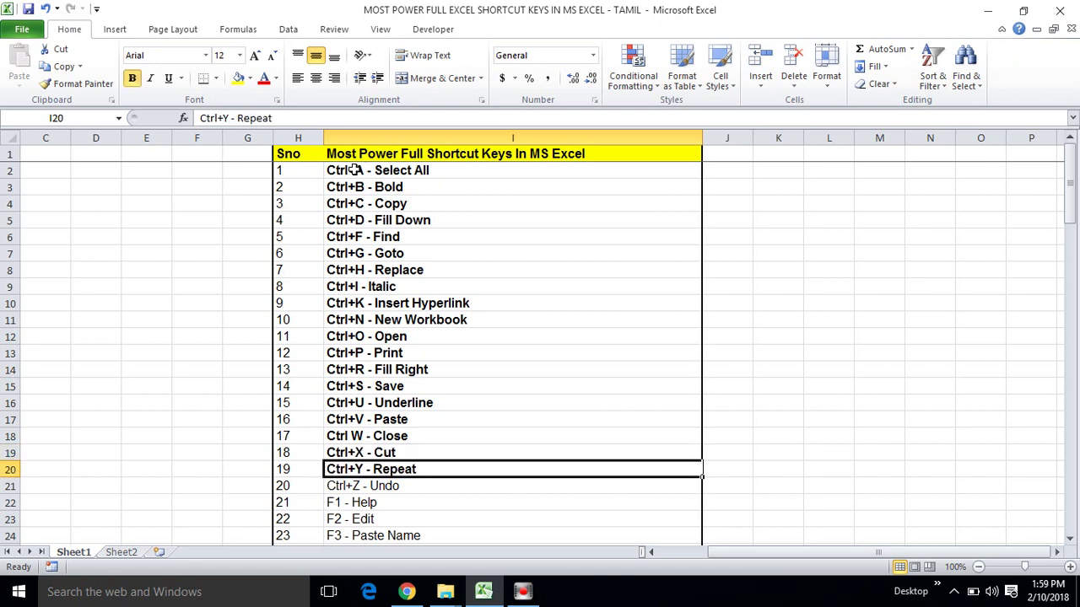
pyautogui.press('Down')
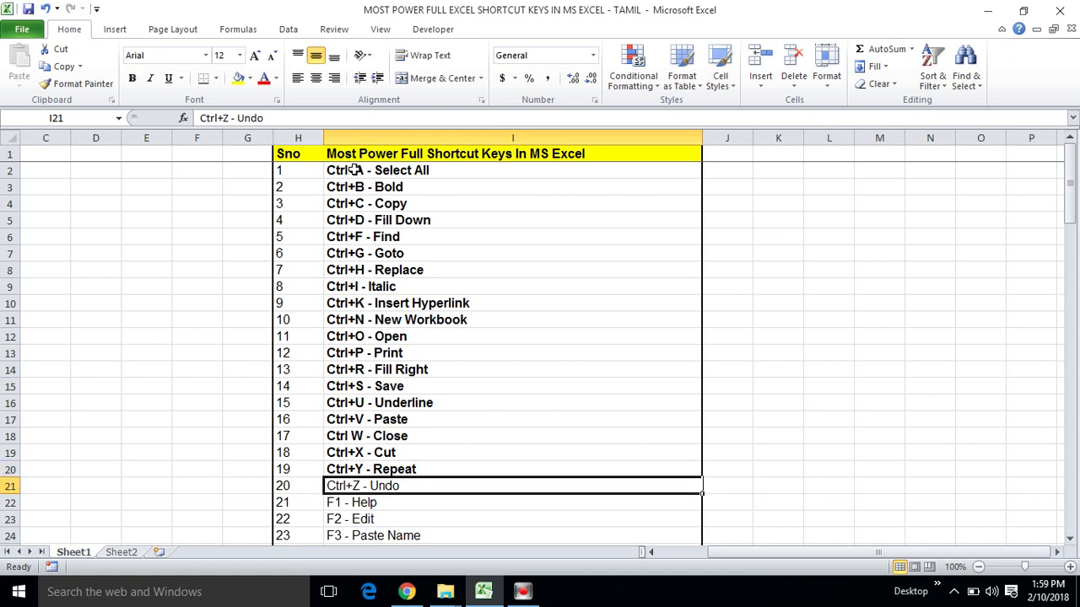
pyautogui.hotkey('ctrl', 'b')
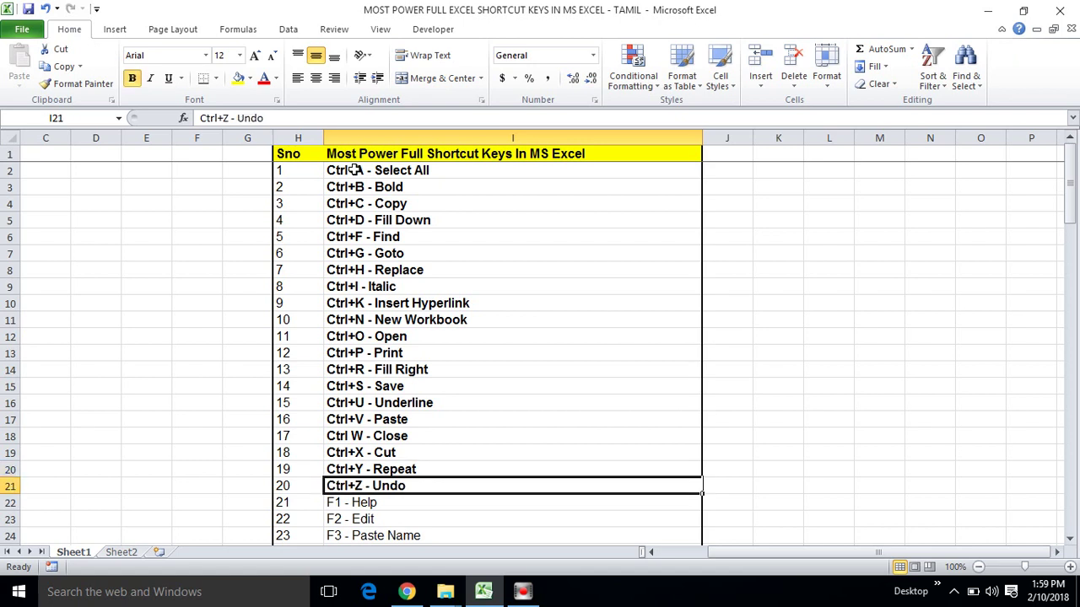
pyautogui.press('Down')
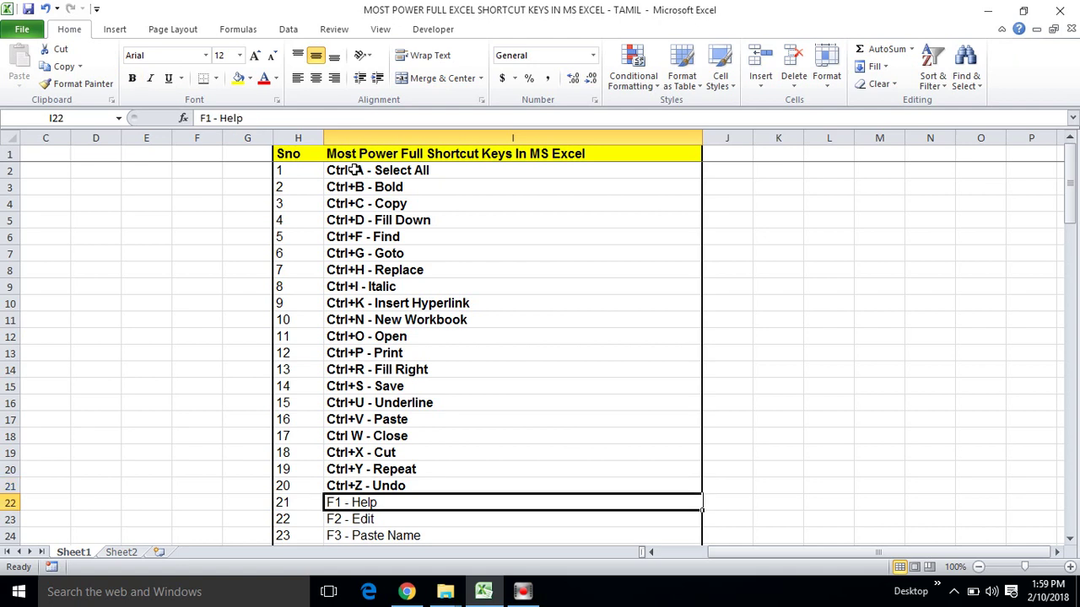
pyautogui.hotkey('ctrl', 'b')
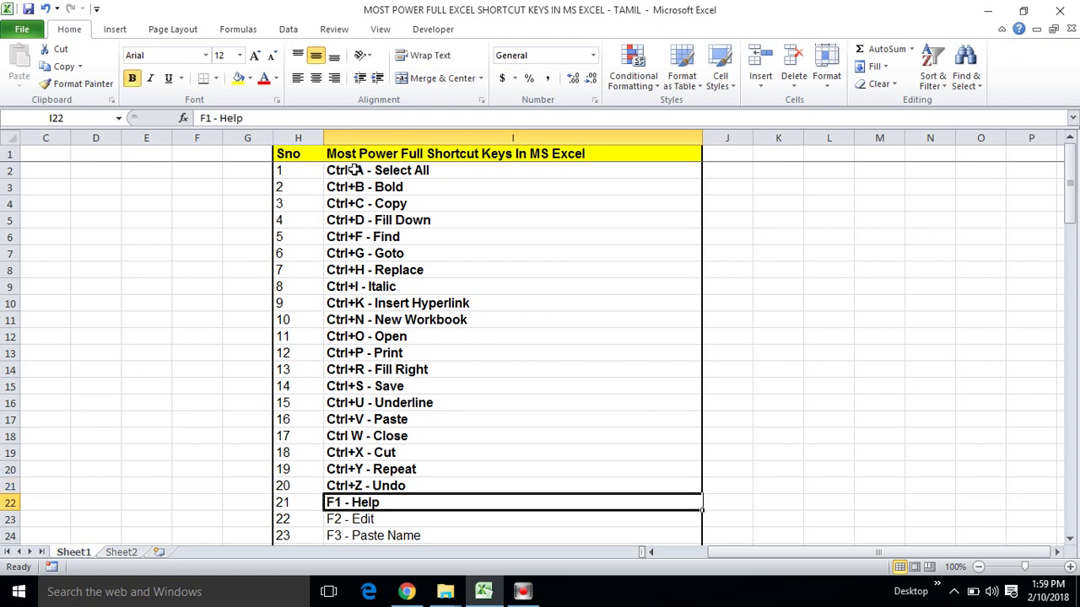
# Step: Bold the F2 - Edit, F3 - Paste Name and both F4 entries
pyautogui.press('Down')
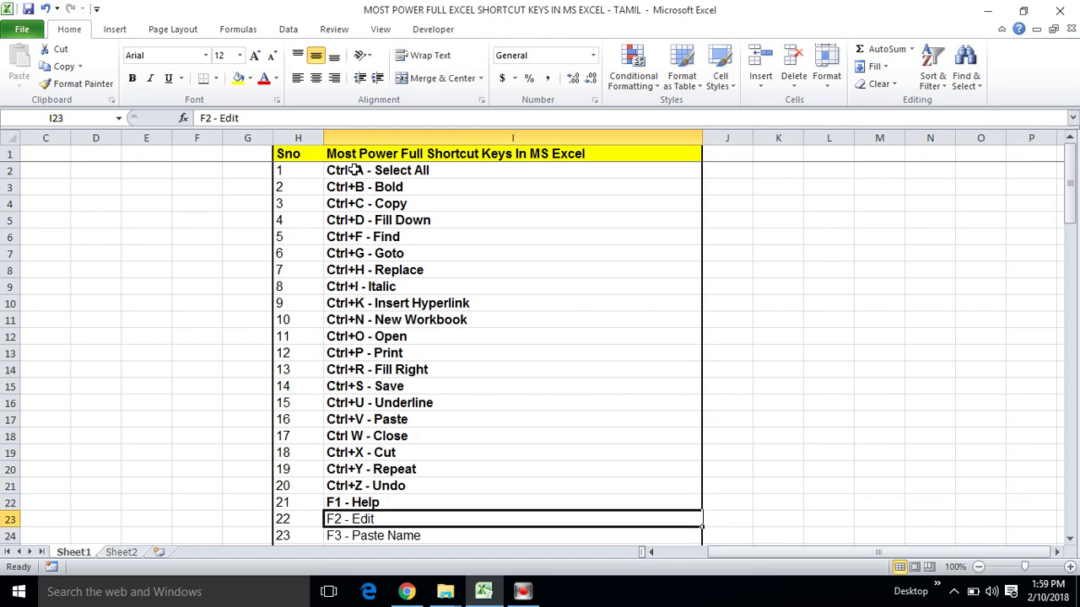
pyautogui.press('Down')
pyautogui.press('Down')
pyautogui.press('Down')
pyautogui.press('Down')
pyautogui.press('Up')
pyautogui.press('Up')
pyautogui.press('Up')
pyautogui.press('Up')
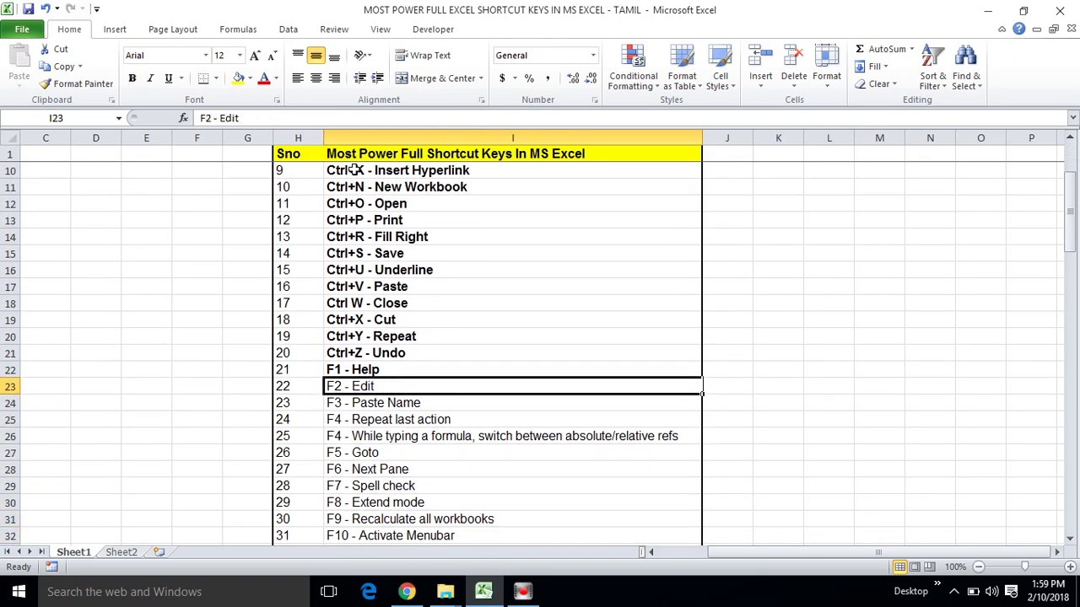
pyautogui.press('Down')
pyautogui.press('Down')
pyautogui.press('Down')
pyautogui.press('Down')
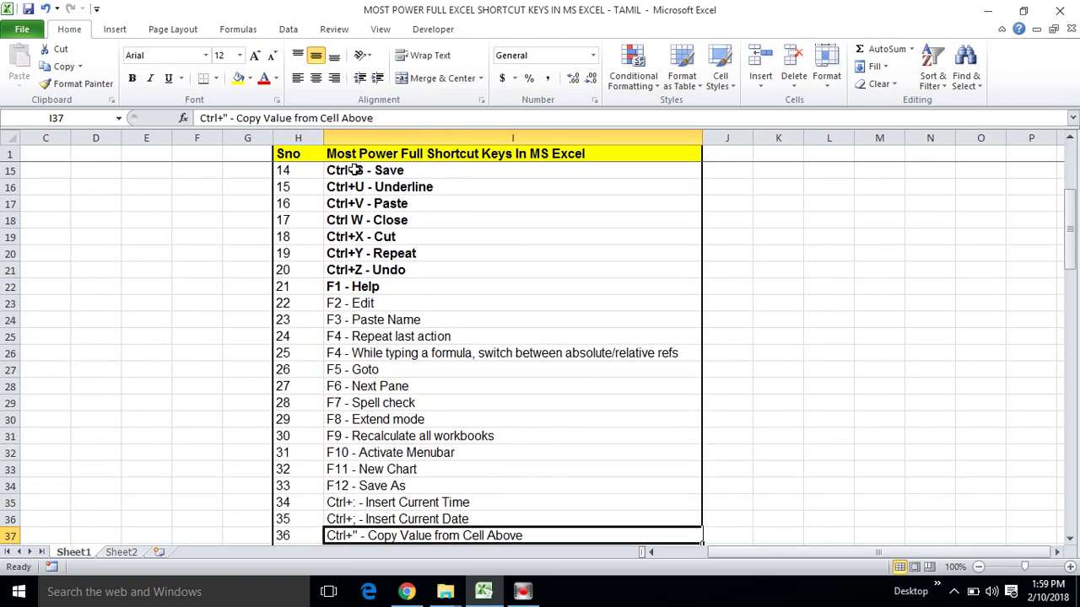
pyautogui.press('Up')
pyautogui.press('Up')
pyautogui.press('Up')
pyautogui.press('Up')
pyautogui.press('Up')
pyautogui.press('Up')
pyautogui.press('Up')
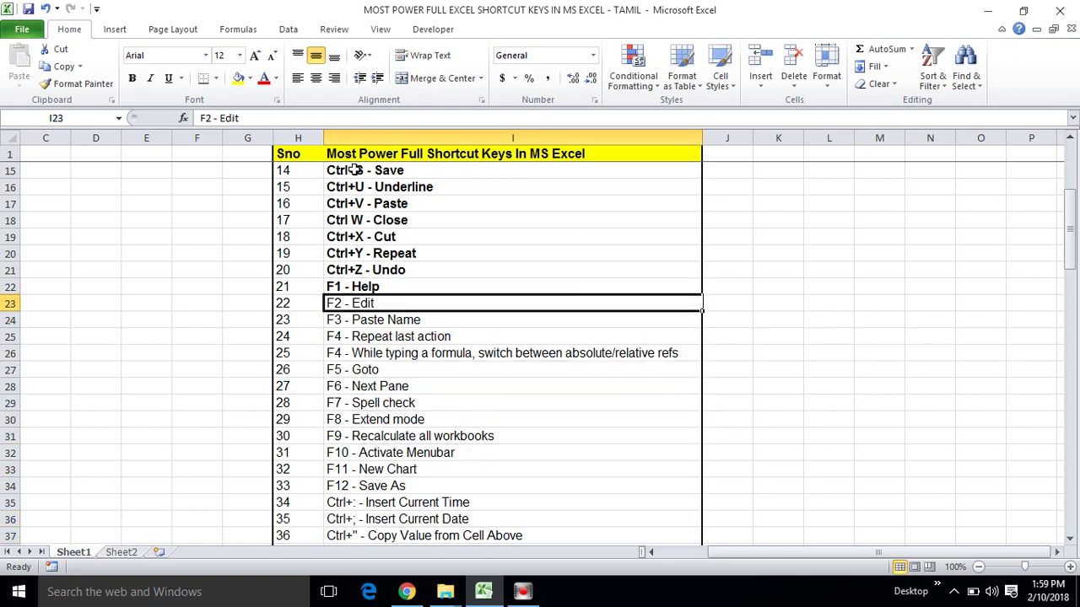
pyautogui.hotkey('ctrl', 'b')
pyautogui.press('Down')
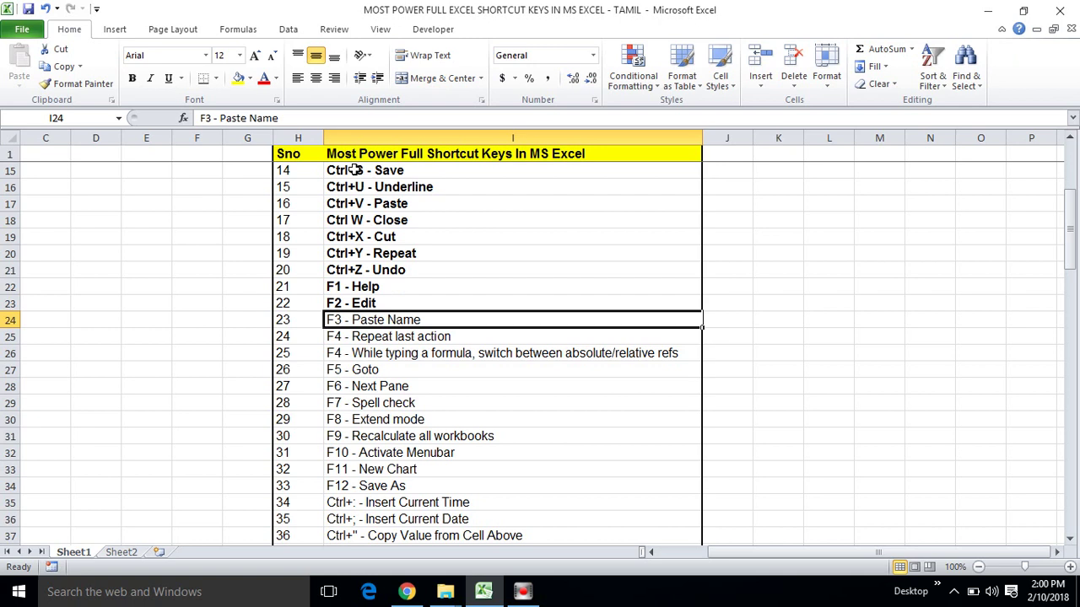
pyautogui.press('Down')
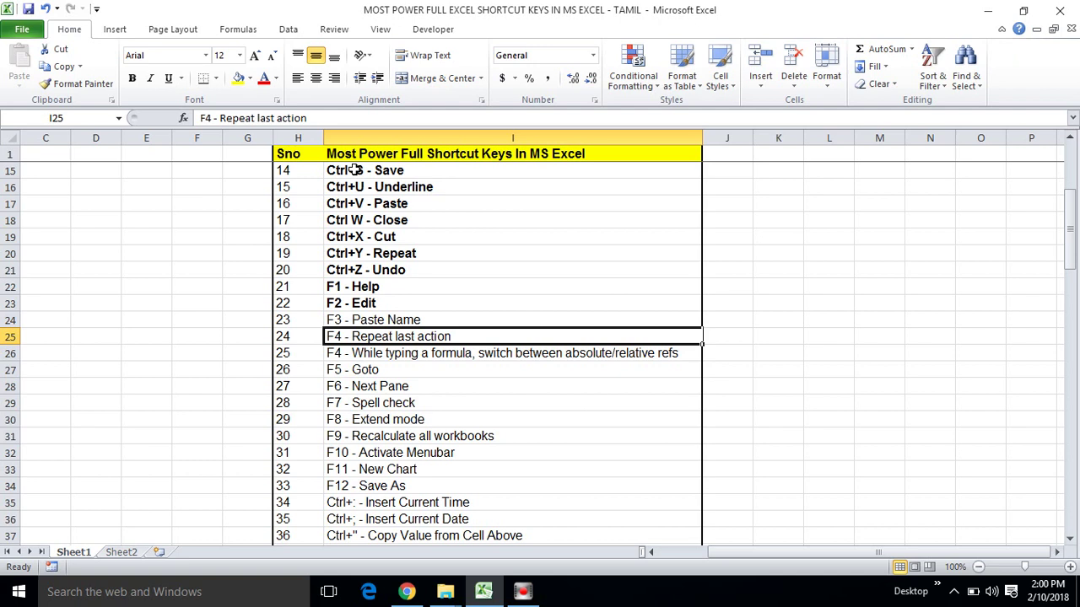
pyautogui.press('Up')
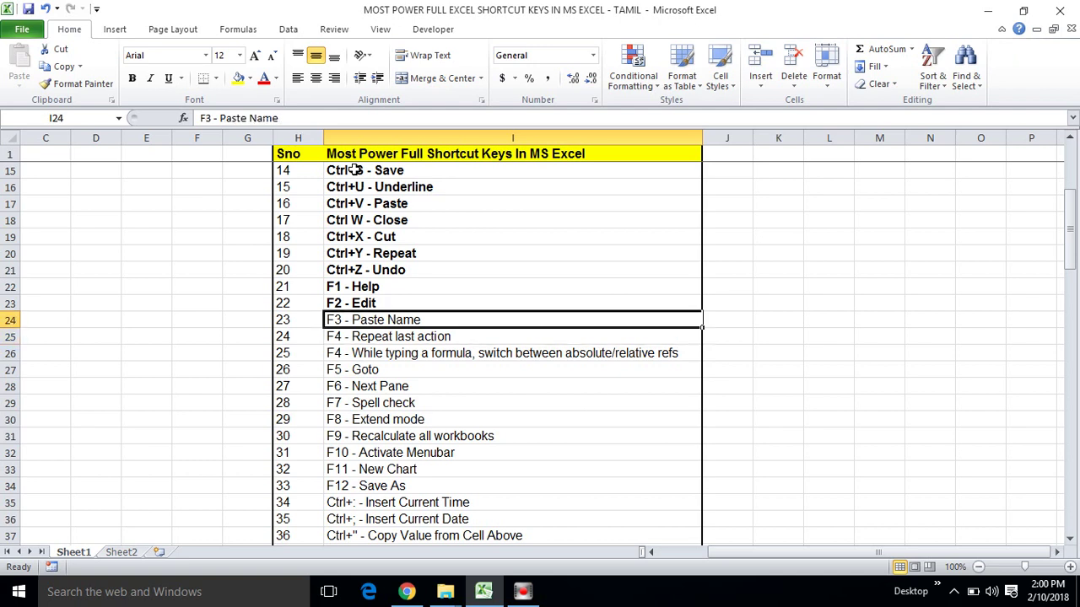
pyautogui.hotkey('ctrl', 'b')
pyautogui.press('Down')
pyautogui.hotkey('ctrl', 'b')
pyautogui.press('Down')
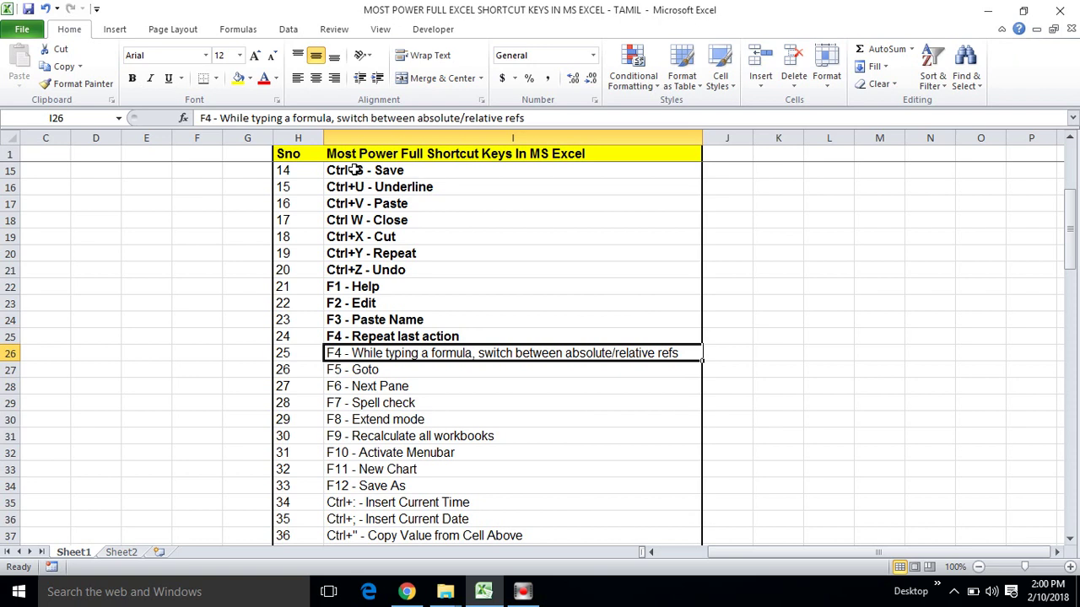
pyautogui.hotkey('ctrl', 'b')
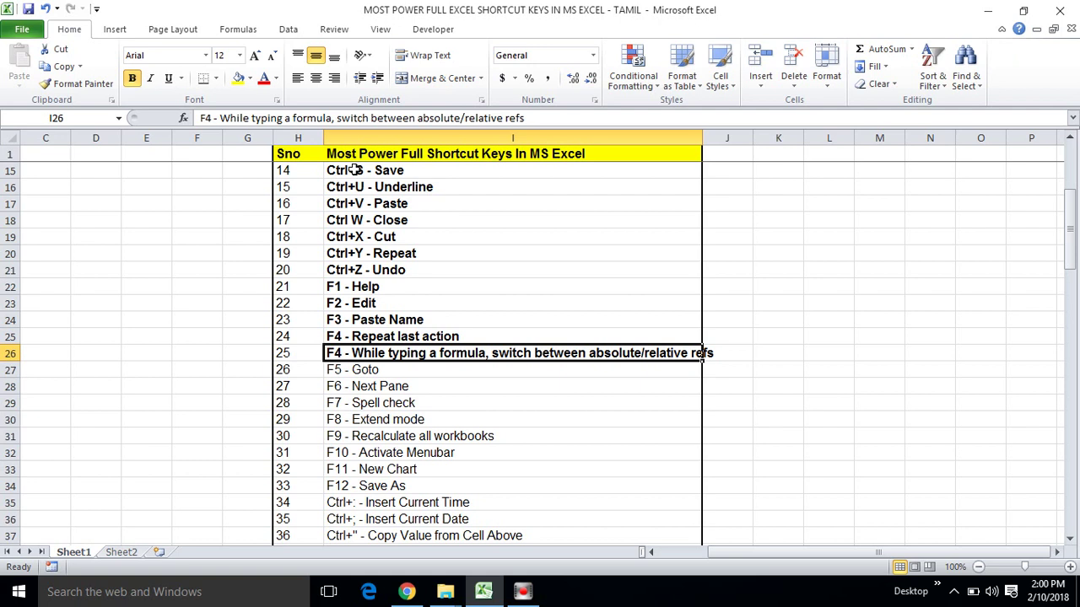
# Step: Bold the F5 - Goto entry
pyautogui.press('Up')
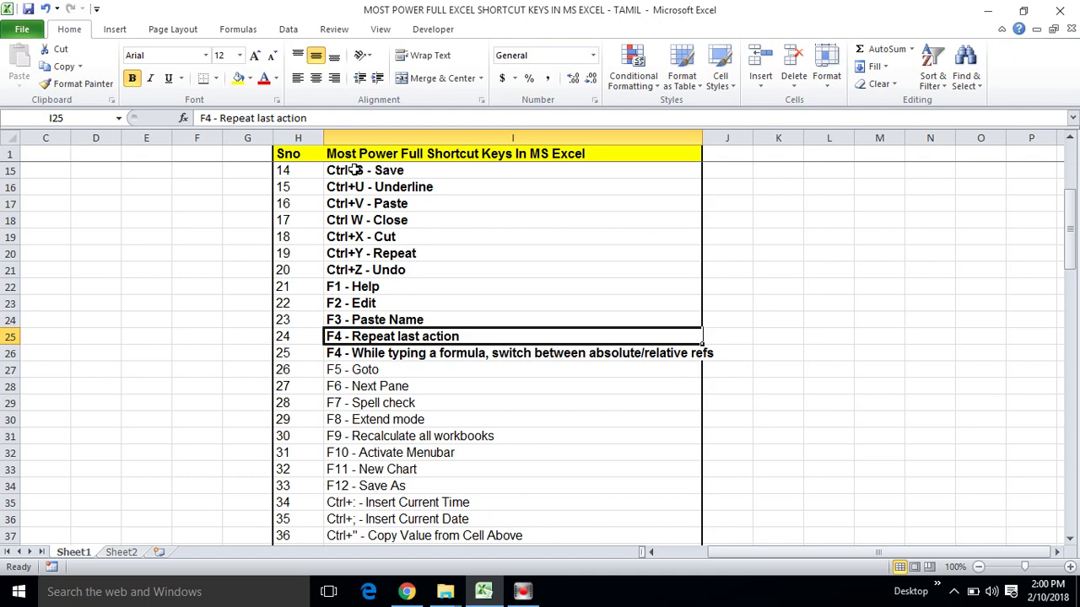
pyautogui.press('Down')
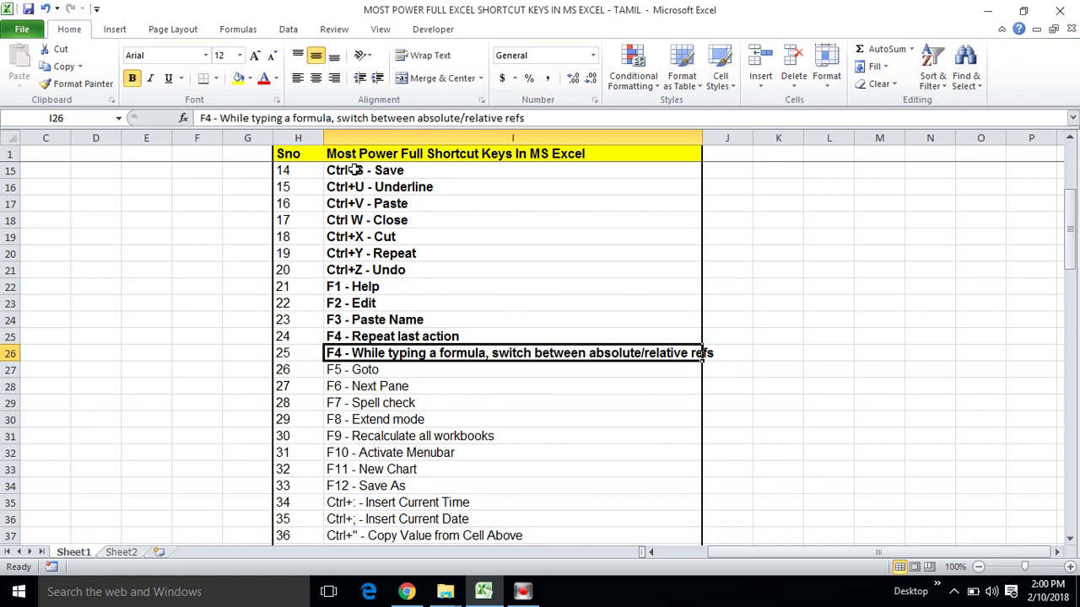
pyautogui.press('Down')
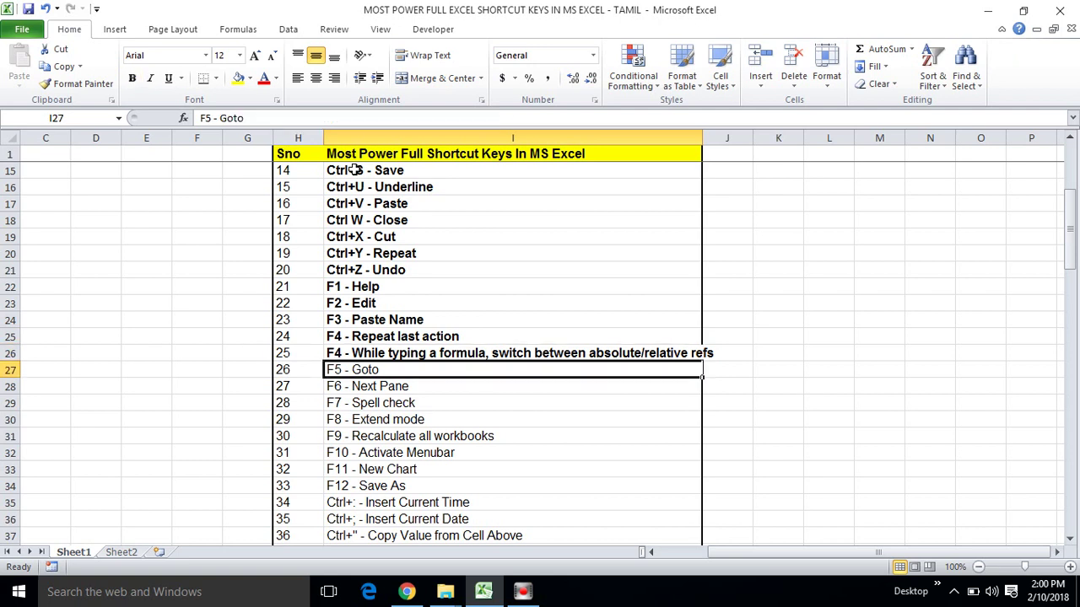
pyautogui.hotkey('ctrl', 'b')
pyautogui.press('Down')
pyautogui.press('Up')
pyautogui.press('Up')
pyautogui.press('Up')
pyautogui.press('Up')
pyautogui.press('Up')
pyautogui.press('Up')
pyautogui.press('Up')
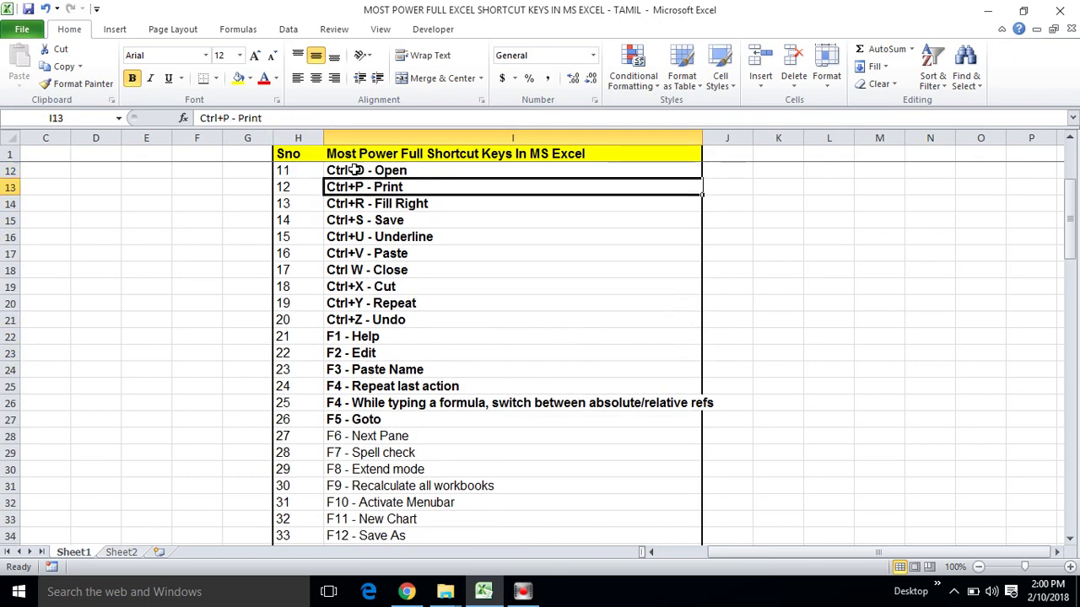
pyautogui.press('Up')
pyautogui.press('Up')
pyautogui.press('Up')
pyautogui.press('Up')
pyautogui.press('Up')
pyautogui.press('Up')
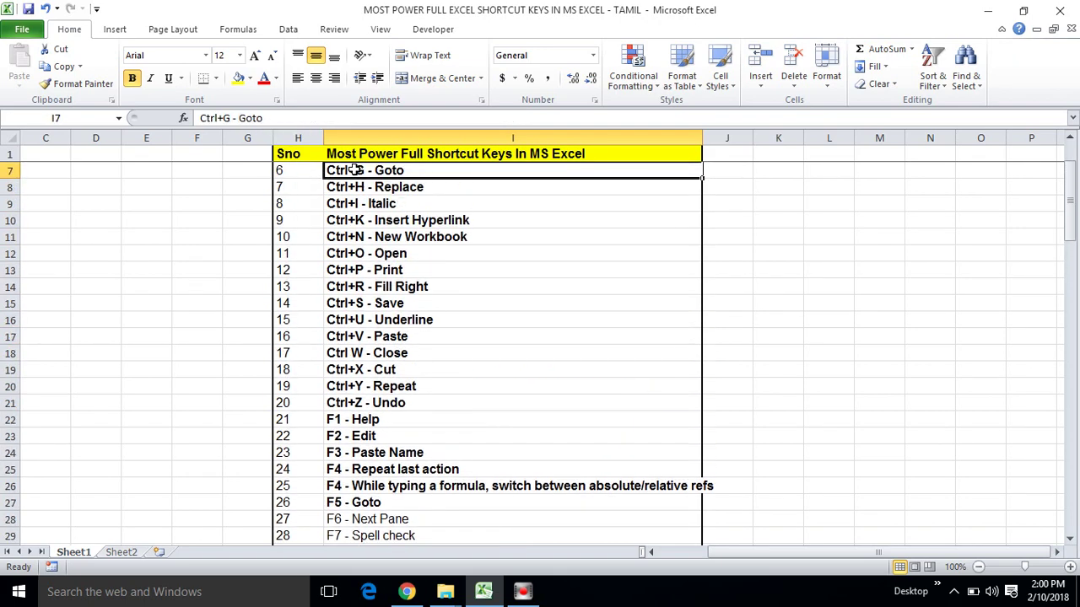
pyautogui.press('Down')
pyautogui.press('Up')
pyautogui.press('Up')
pyautogui.press('Up')
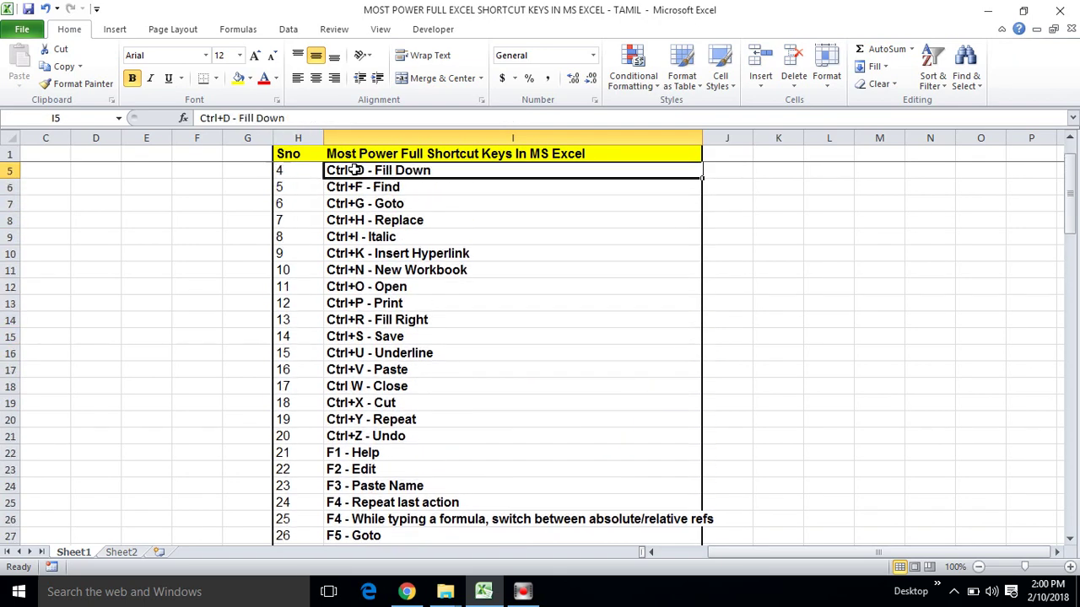
pyautogui.press('Up')
pyautogui.press('Down')
pyautogui.press('Down')
pyautogui.press('Down')
pyautogui.press('Down')
pyautogui.press('Up')
pyautogui.press('Left')
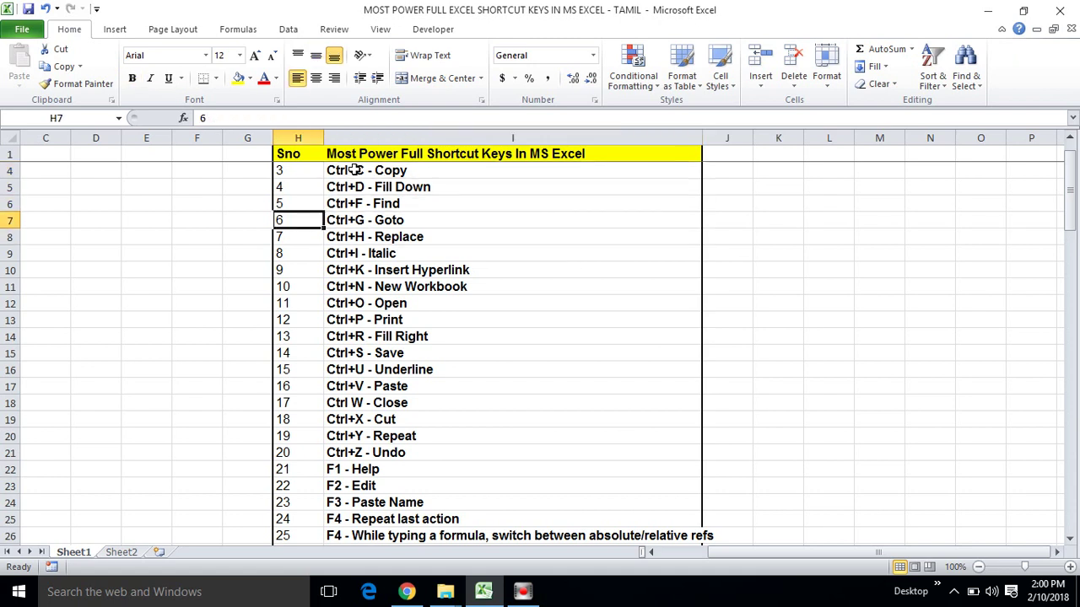
pyautogui.press('Left')
pyautogui.press('Right')
pyautogui.press('Right')
pyautogui.press('Left')
pyautogui.press('Right')
pyautogui.press('Left')
pyautogui.press('Right')
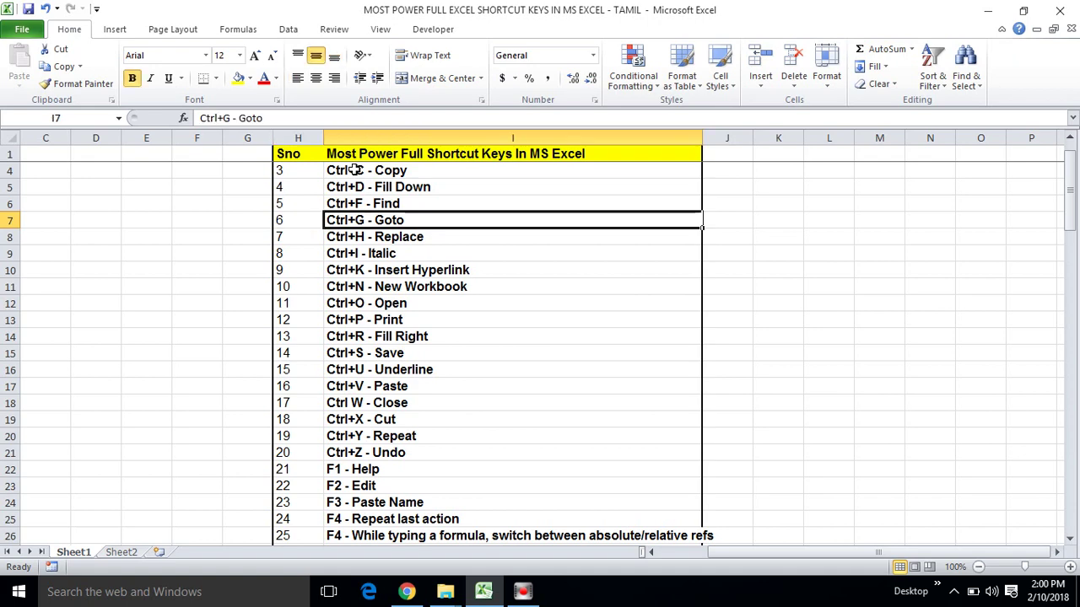
pyautogui.press('Left')
pyautogui.press('Right')
pyautogui.press('Left')
pyautogui.press('Right')
pyautogui.press('Down')
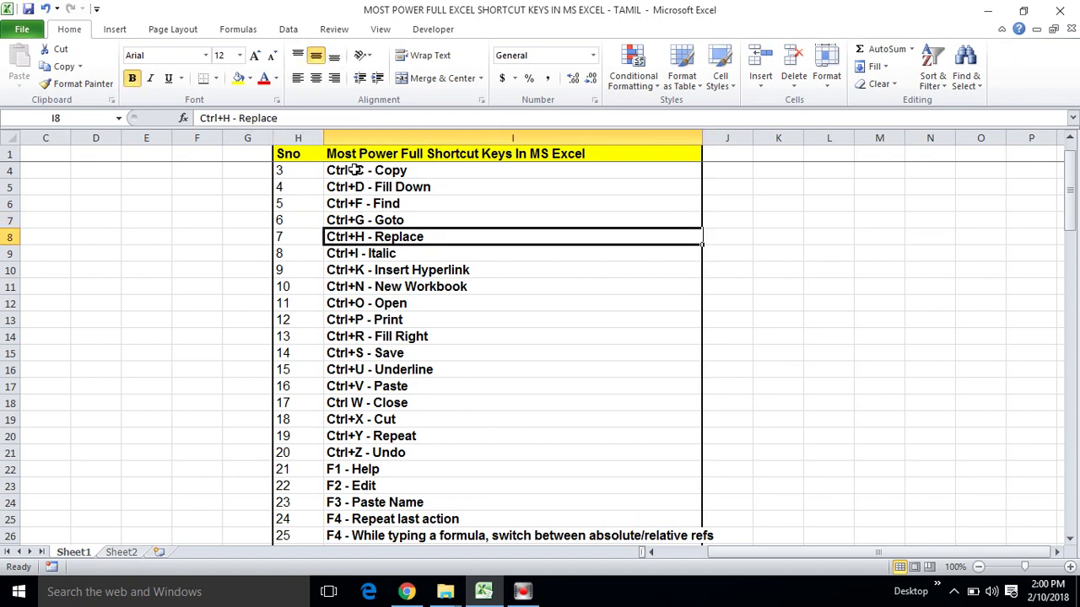
pyautogui.press('Down')
pyautogui.press('Down')
pyautogui.press('Down')
pyautogui.press('Down')
pyautogui.press('Down')
pyautogui.press('Down')
pyautogui.press('Down')
pyautogui.press('Down')
pyautogui.press('Down')
pyautogui.press('Down')
pyautogui.press('Down')
pyautogui.press('Down')
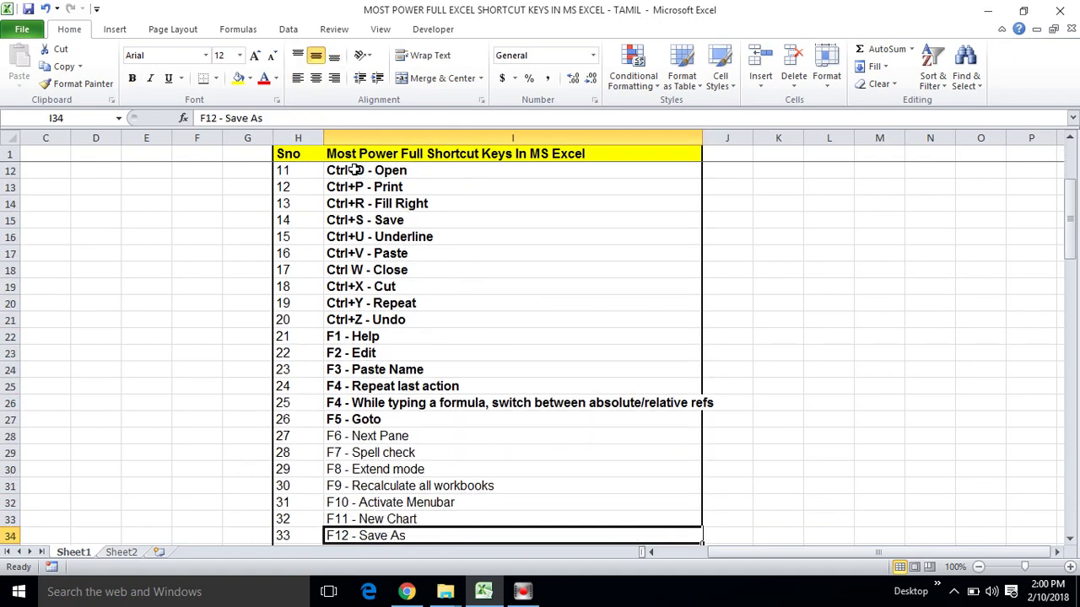
pyautogui.press('Up')
pyautogui.press('Up')
pyautogui.press('Up')
pyautogui.press('Up')
pyautogui.press('Up')
pyautogui.press('Up')
pyautogui.press('Left')
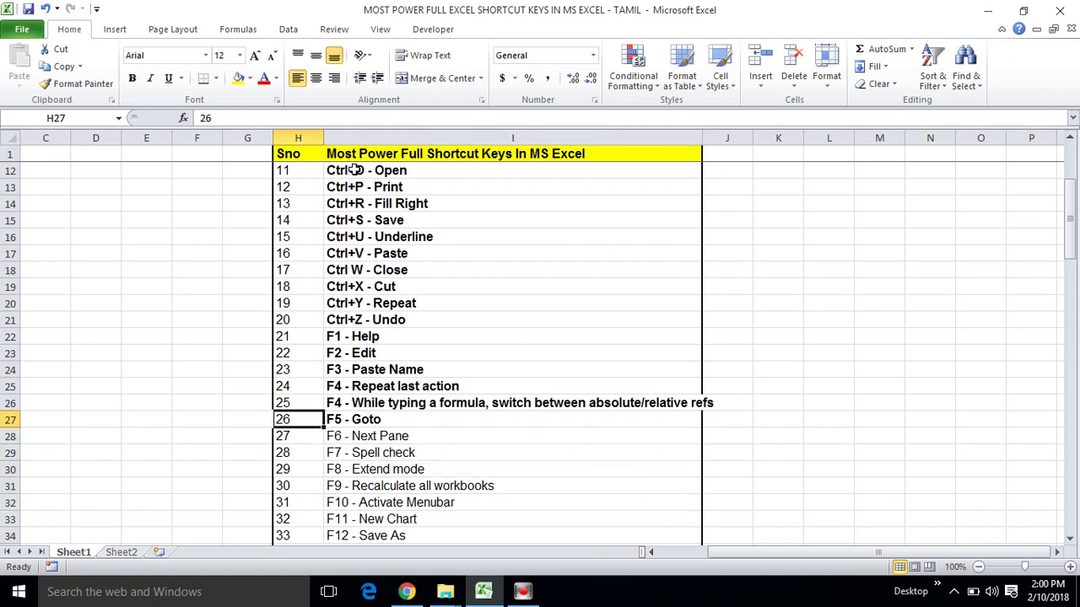
pyautogui.press('Right')
pyautogui.press('Left')
pyautogui.press('Right')
pyautogui.press('Left')
pyautogui.press('Right')
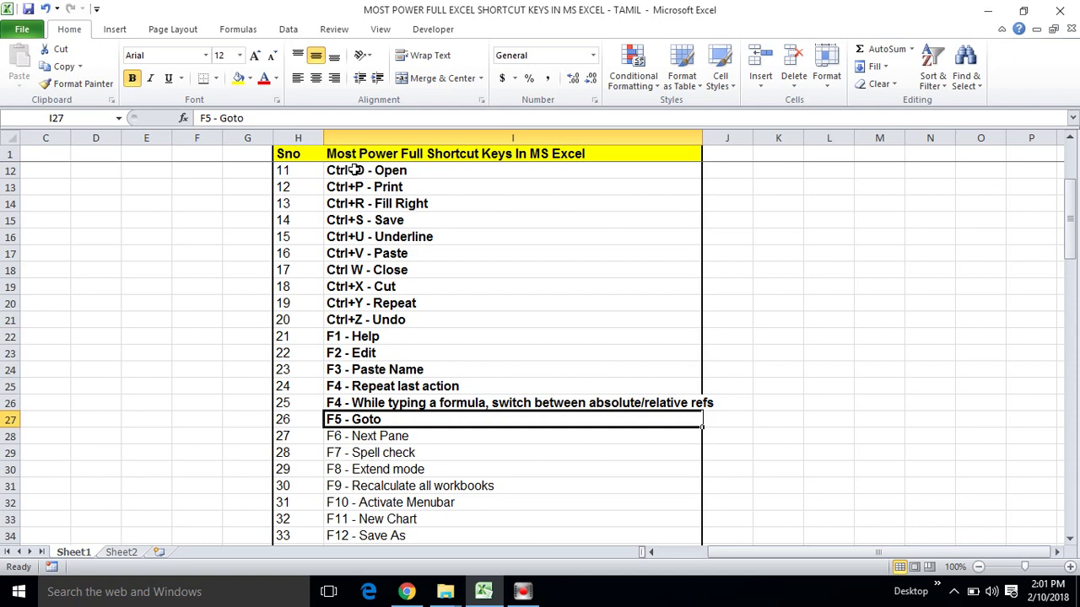
# Step: Bold the F6 - Next Pane, F7 - Spell check, F8 - Extend mode and F9 - Recalculate entries
pyautogui.press('Down')
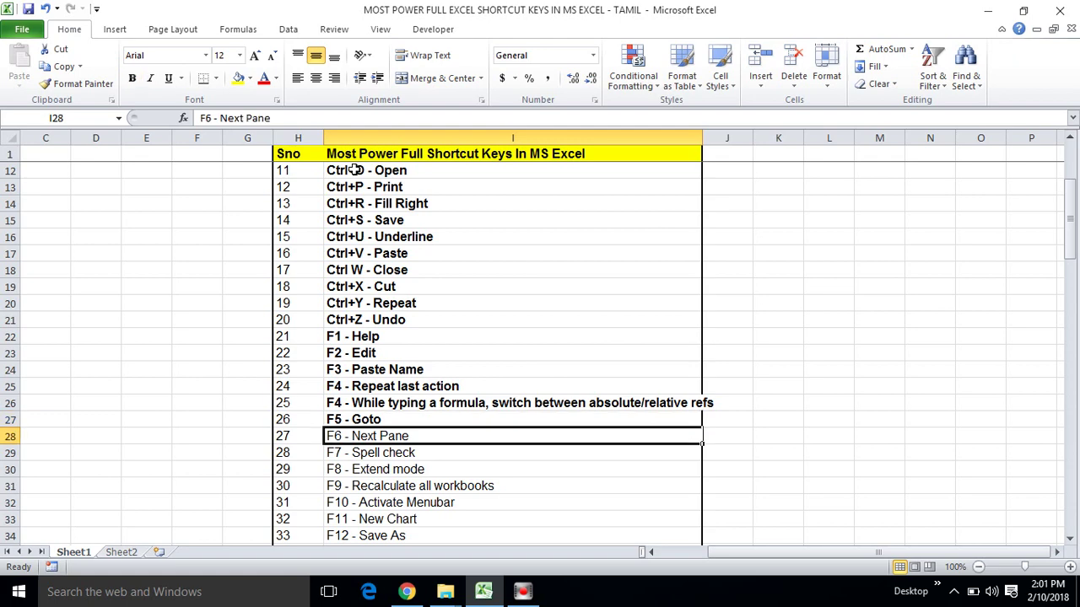
pyautogui.press('Down')
pyautogui.press('Down')
pyautogui.press('Down')
pyautogui.press('Down')
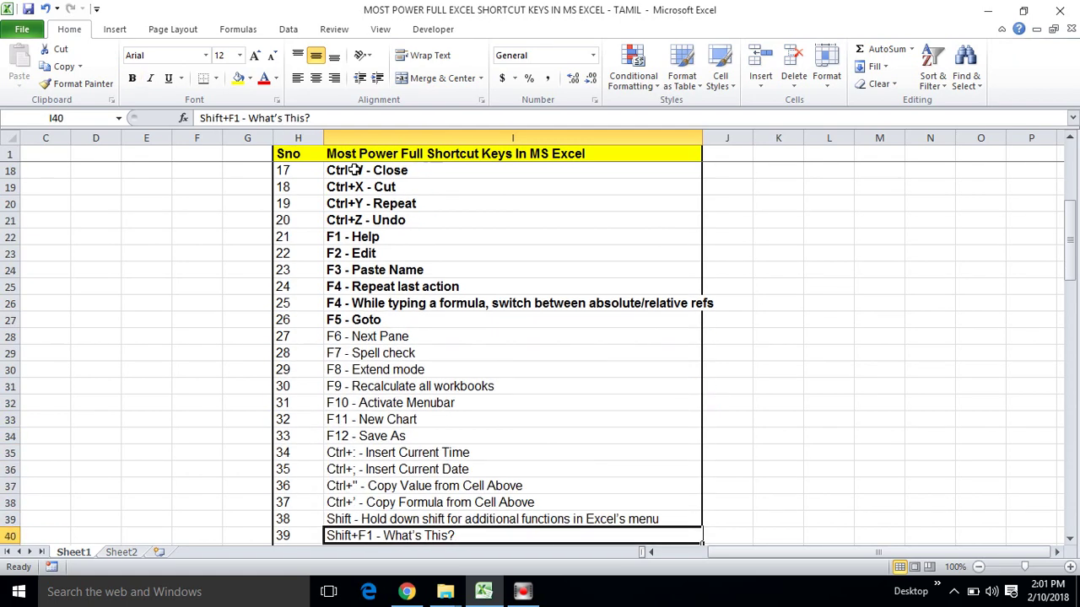
pyautogui.press('Down')
pyautogui.press('Down')
pyautogui.press('Up')
pyautogui.press('Up')
pyautogui.press('Up')
pyautogui.press('Up')
pyautogui.press('Up')
pyautogui.press('Up')
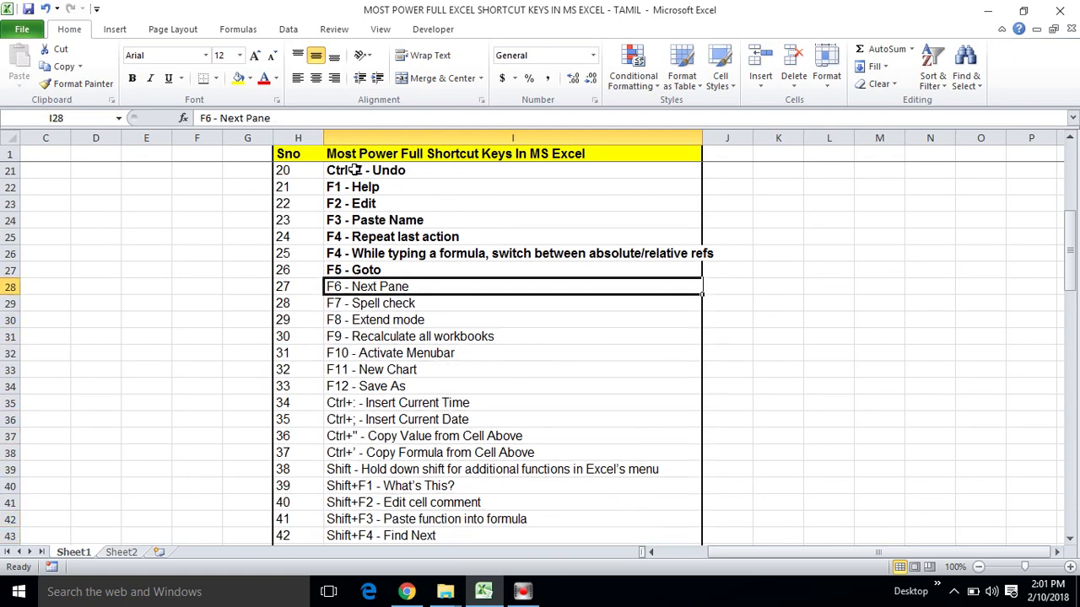
pyautogui.hotkey('ctrl', 'b')
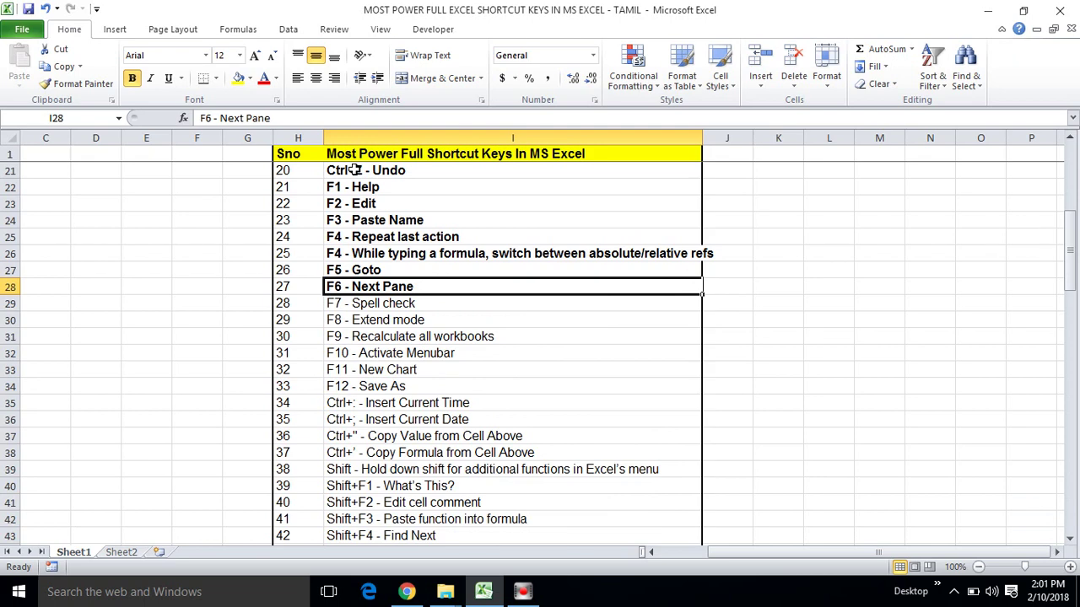
pyautogui.press('Down')
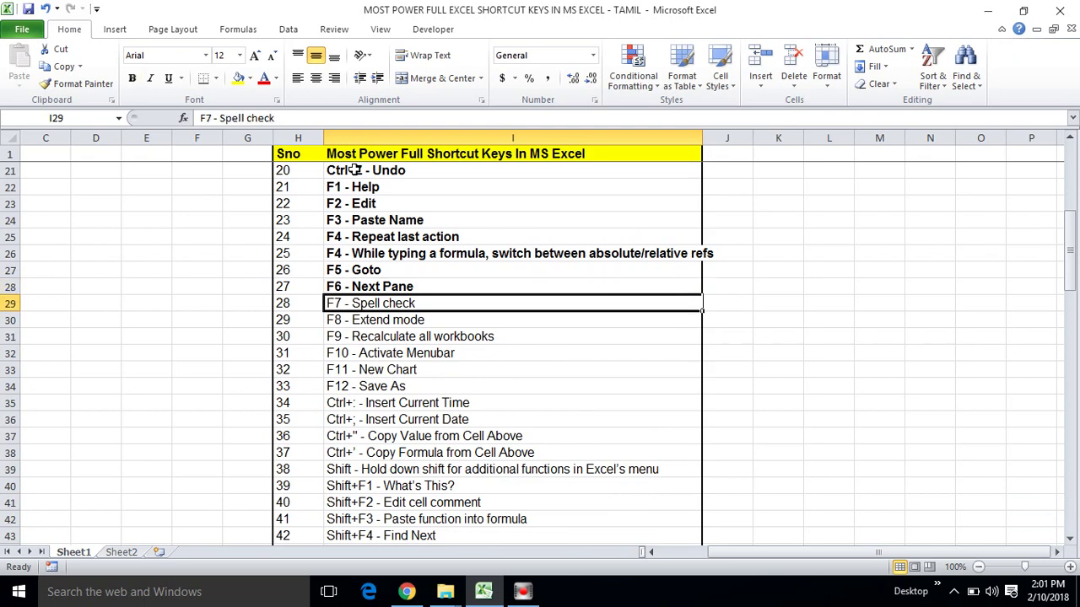
pyautogui.hotkey('ctrl', 'b')
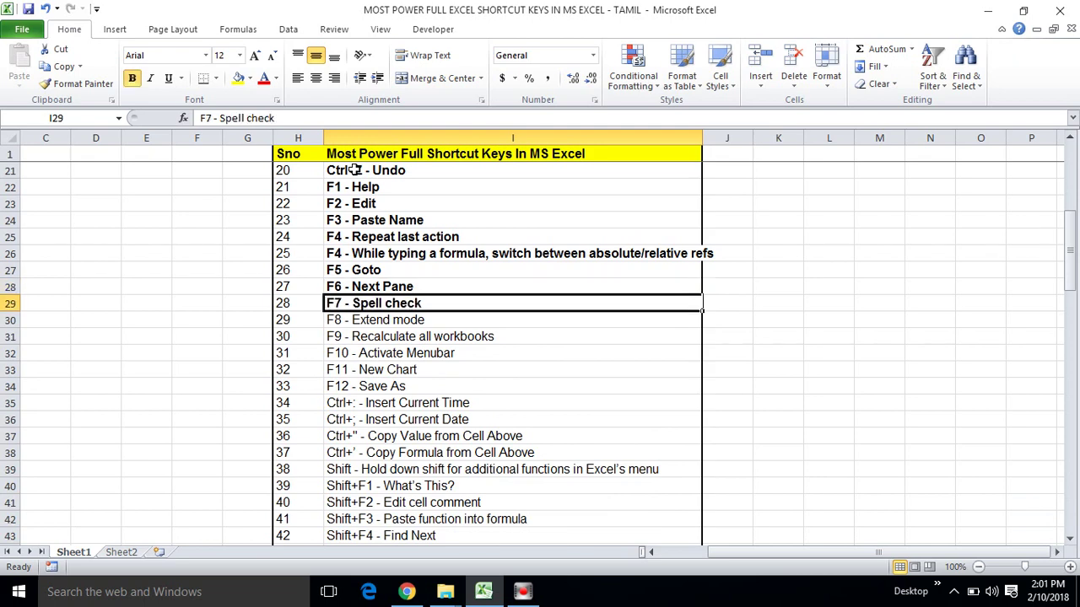
pyautogui.press('Down')
pyautogui.hotkey('ctrl', 'b')
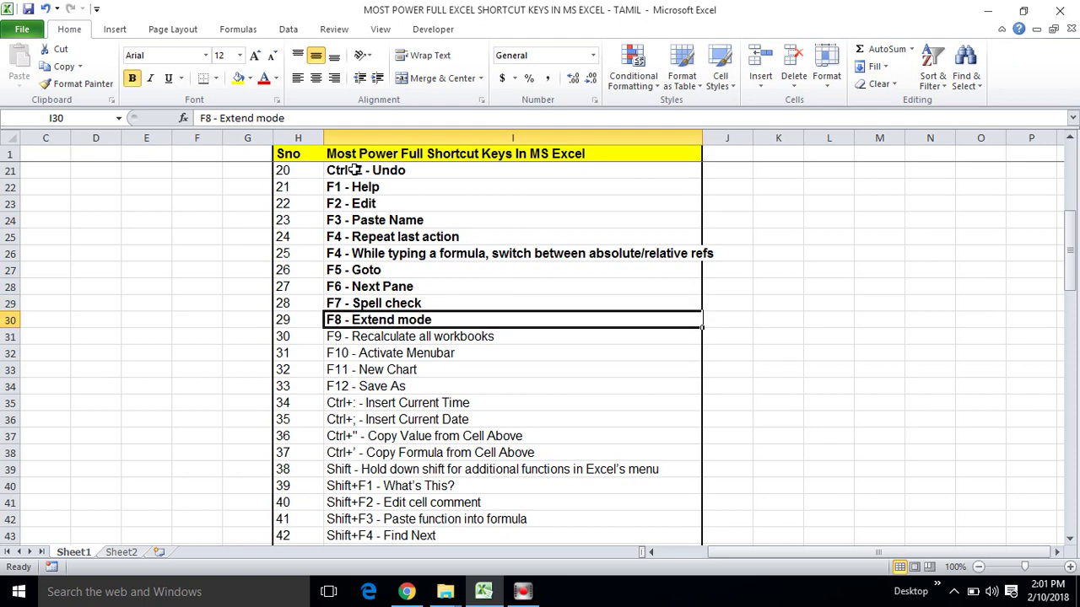
pyautogui.press('Down')
pyautogui.hotkey('ctrl', 'b')
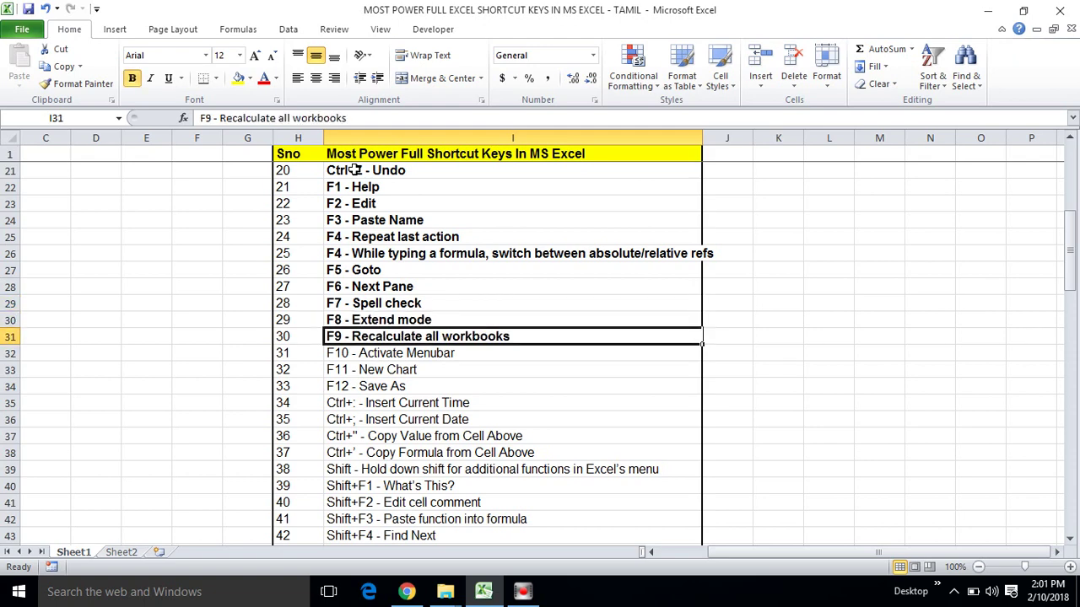
# Step: Bold the F10, F11, F12, Insert Current Time, Insert Current Date and Copy Value from Cell Above entries
pyautogui.press('Down')
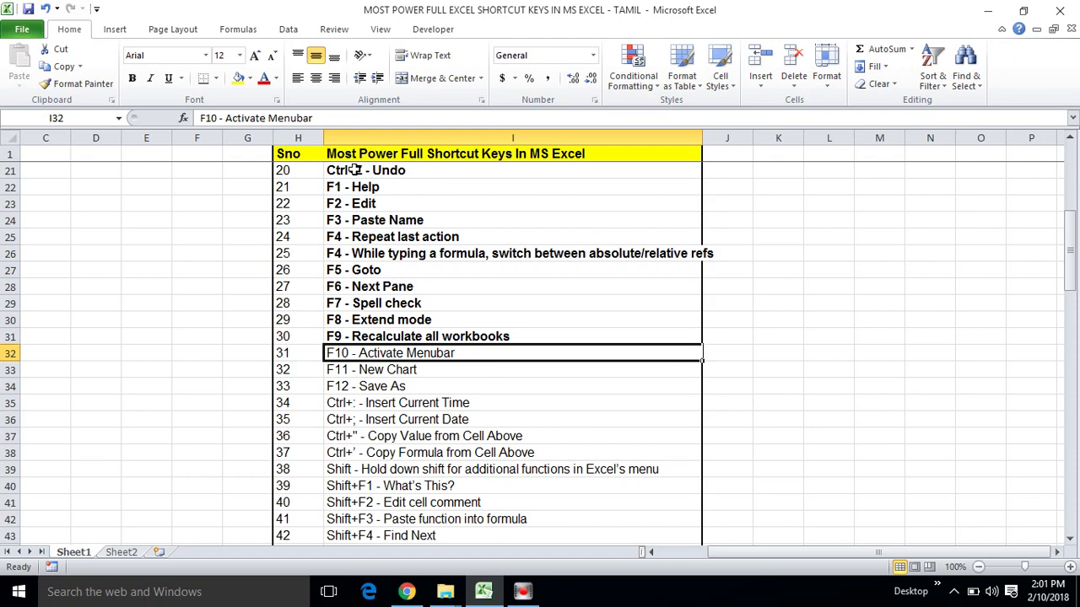
pyautogui.hotkey('ctrl', 'b')
pyautogui.press('Down')
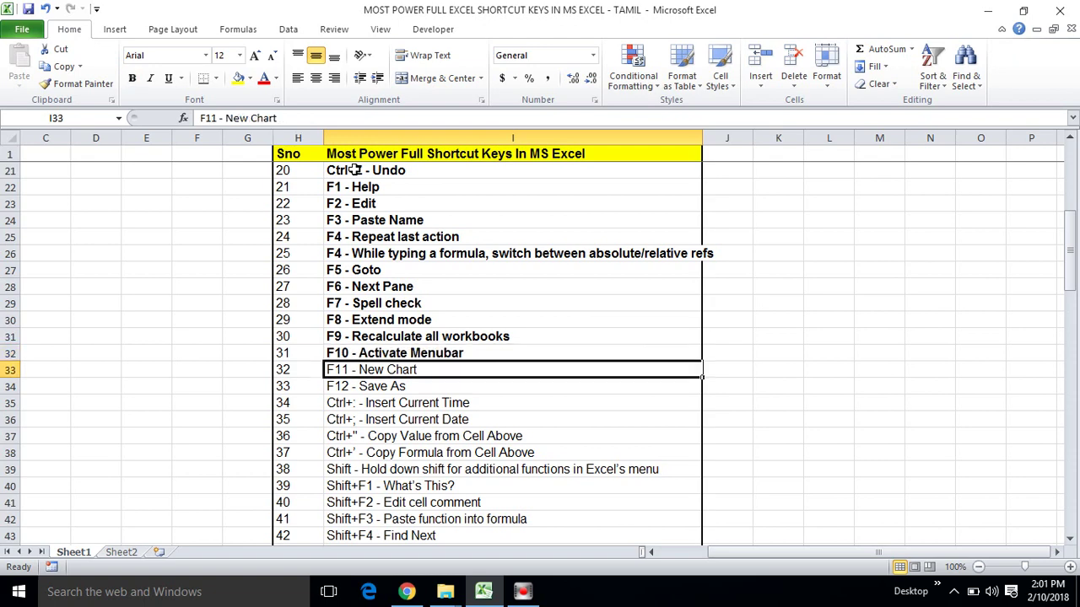
pyautogui.hotkey('ctrl', 'b')
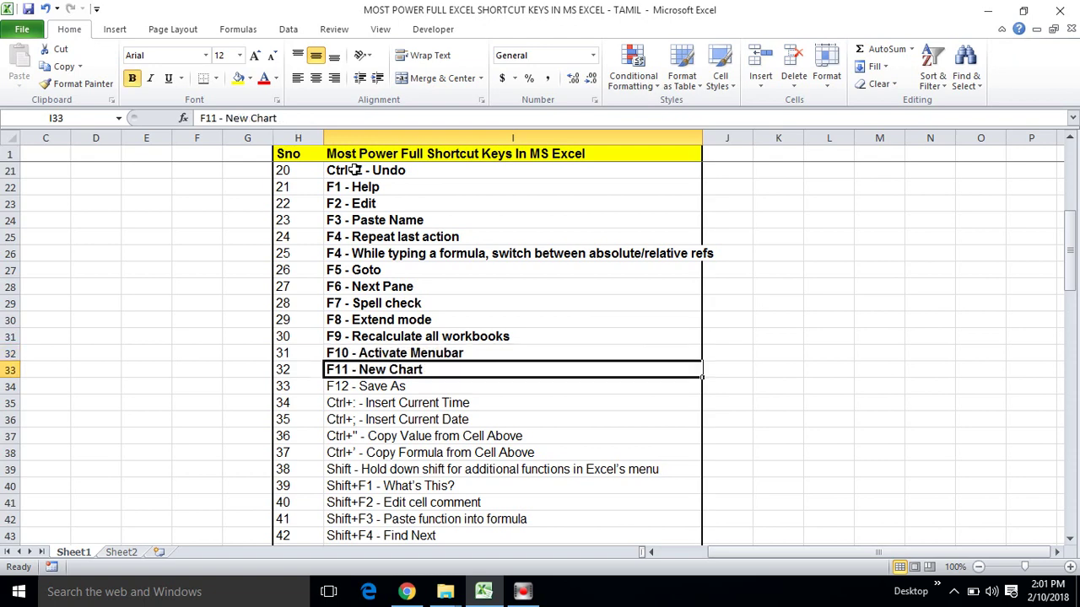
pyautogui.press('Down')
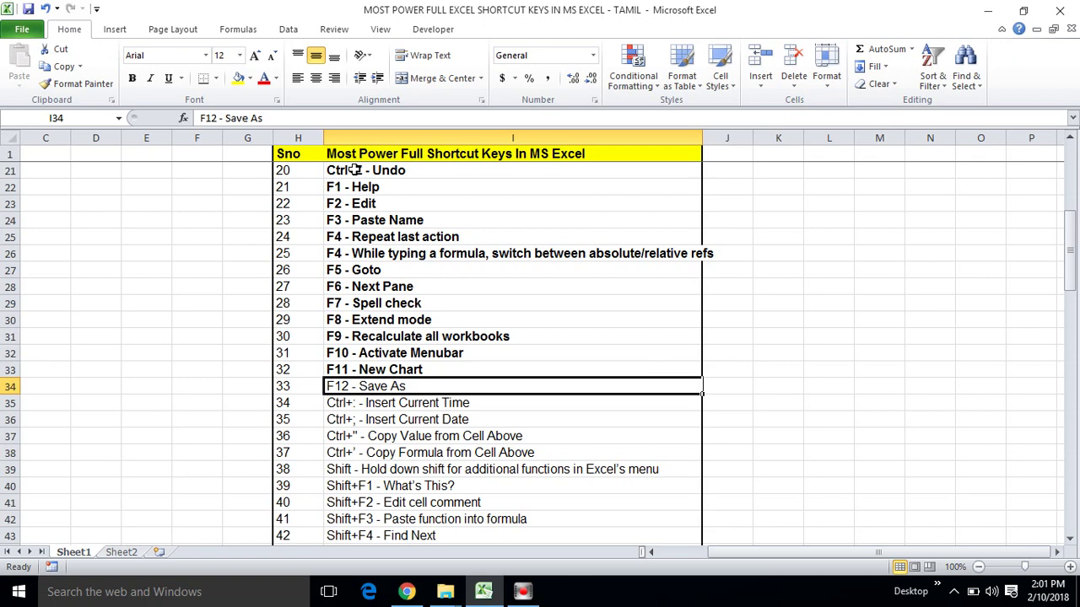
pyautogui.hotkey('ctrl', 'b')
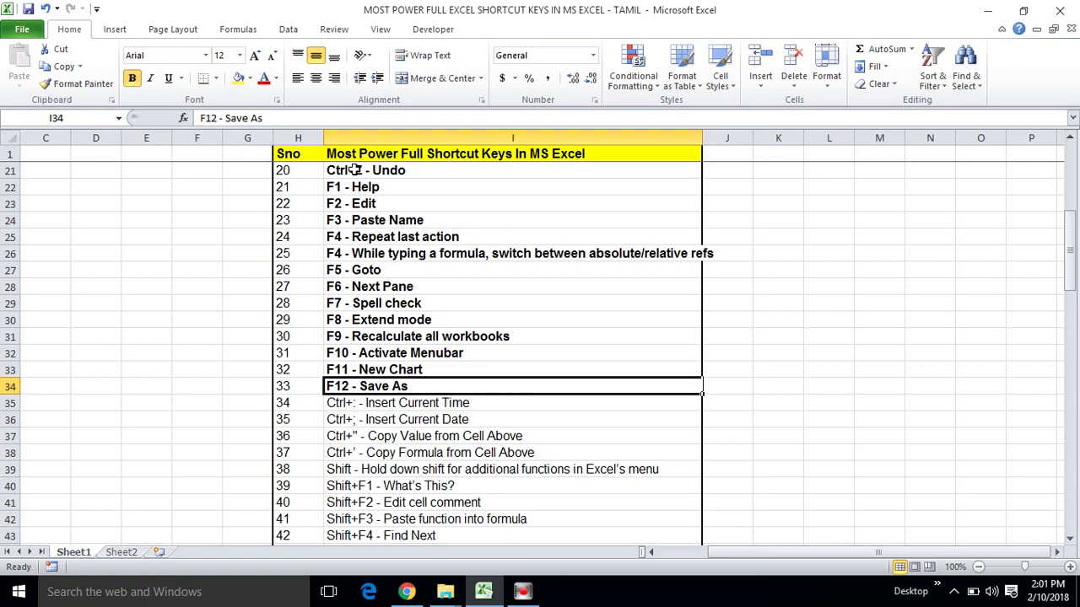
pyautogui.press('Down')
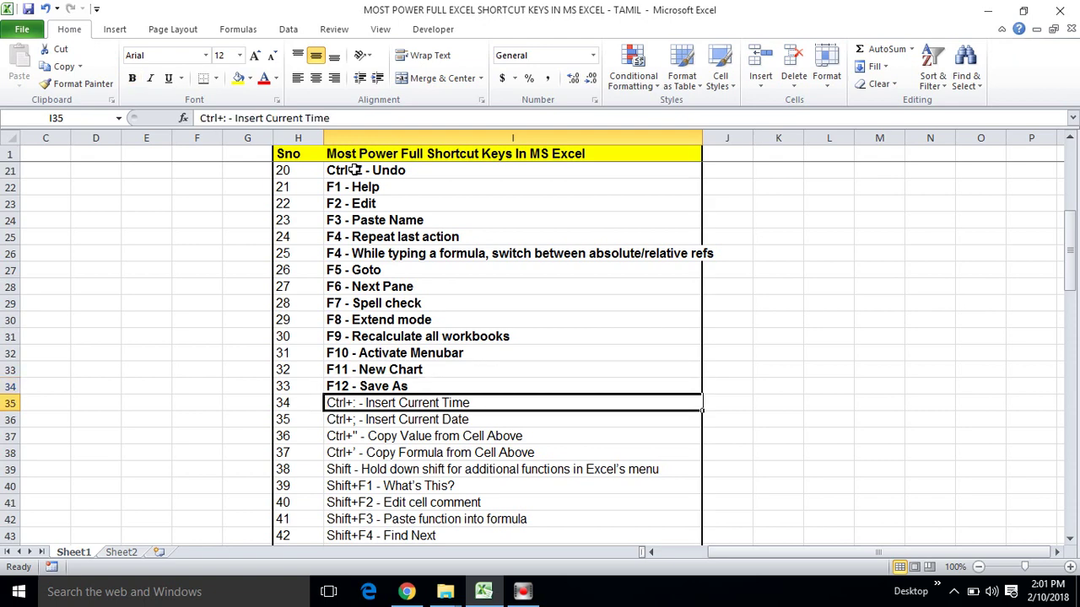
pyautogui.hotkey('ctrl', 'b')
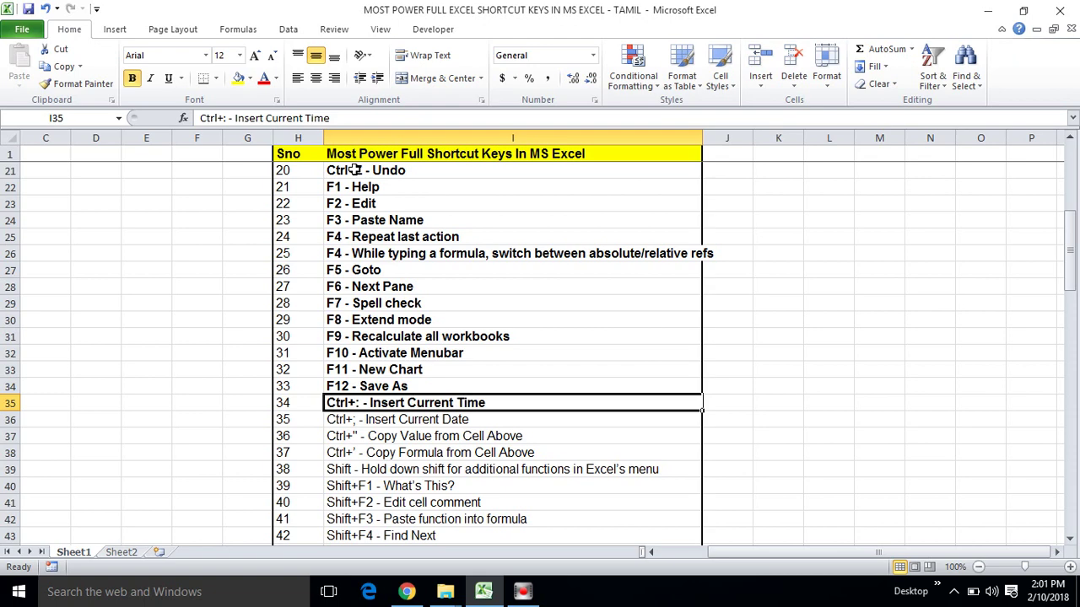
pyautogui.press('Down')
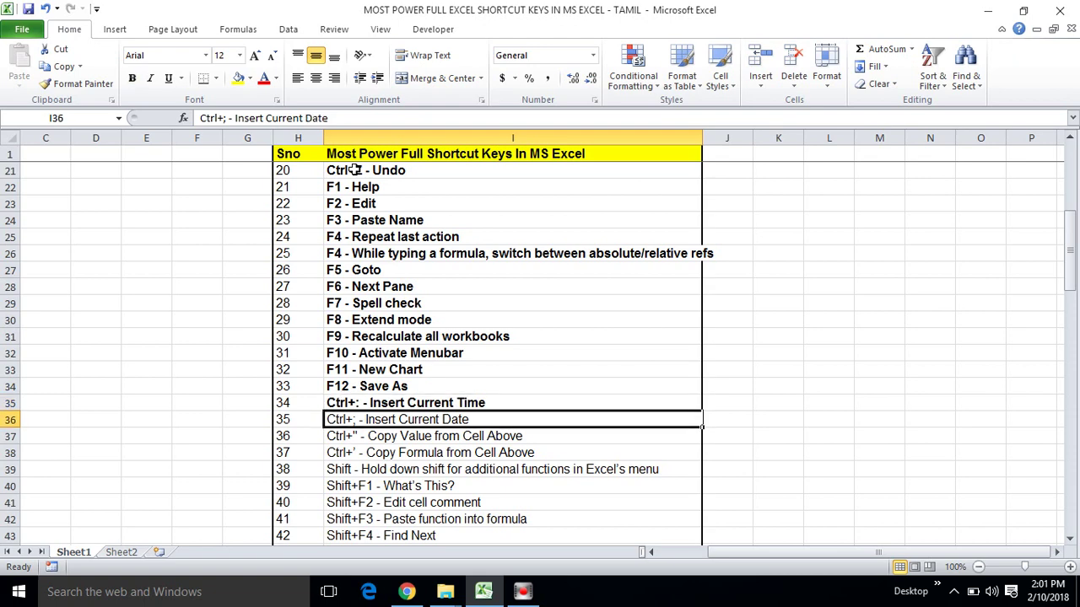
pyautogui.hotkey('ctrl', 'b')
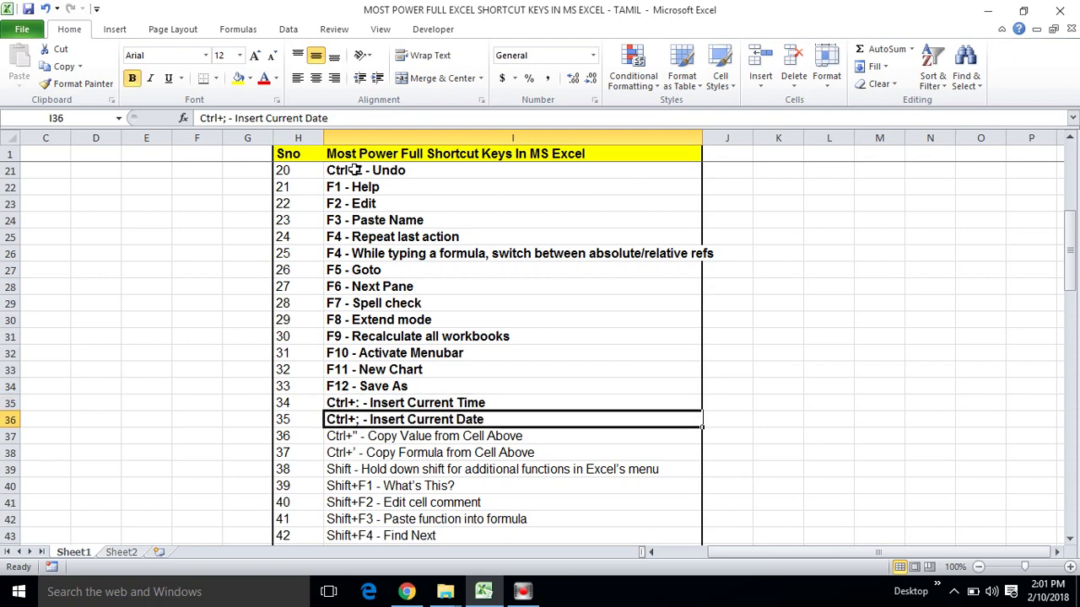
pyautogui.press('Down')
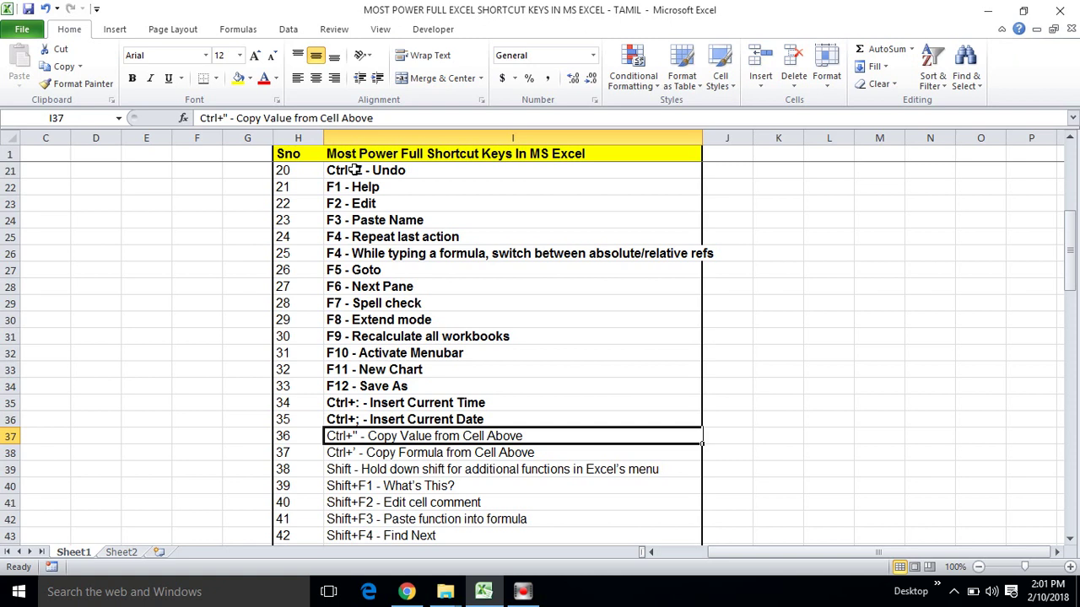
pyautogui.hotkey('ctrl', 'b')
pyautogui.press('Down')
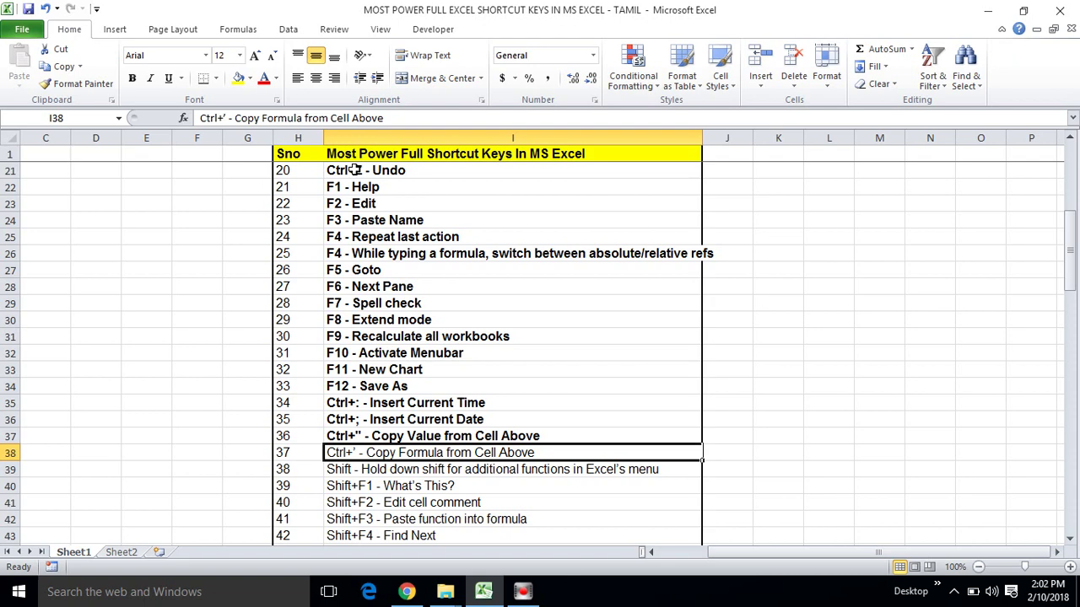
# Step: Bold the Copy Formula from Cell Above, Shift, Shift+F1 and Shift+F2 entries
pyautogui.hotkey('ctrl', 'b')
pyautogui.press('Down')
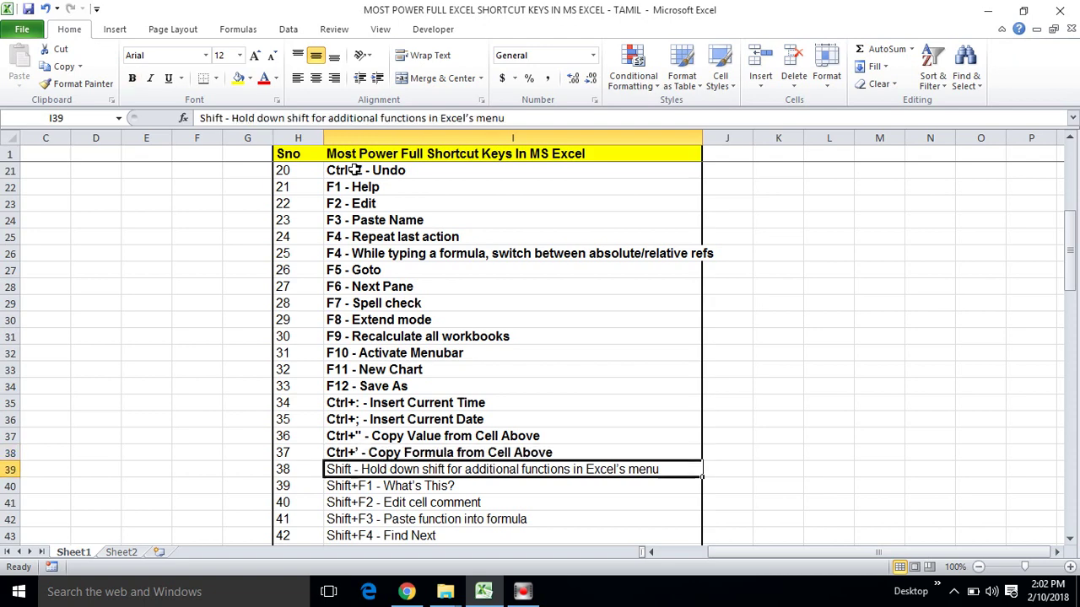
pyautogui.press('Down')
pyautogui.press('Down')
pyautogui.press('Down')
pyautogui.press('Down')
pyautogui.press('Down')
pyautogui.press('Down')
pyautogui.press('Down')
pyautogui.press('Up')
pyautogui.press('Up')
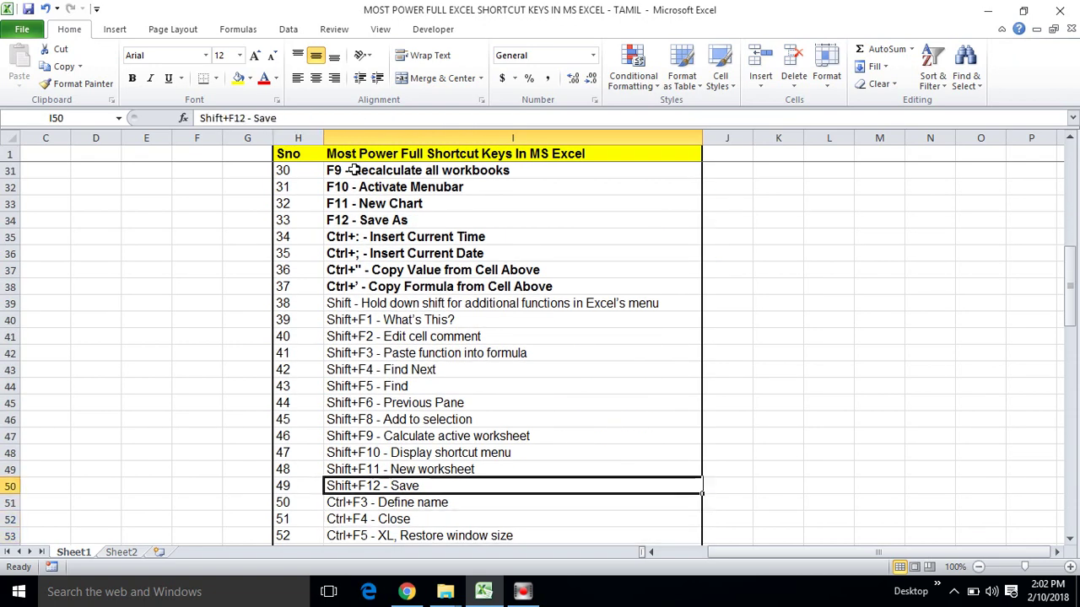
pyautogui.press('Up')
pyautogui.press('Up')
pyautogui.press('Up')
pyautogui.press('Down')
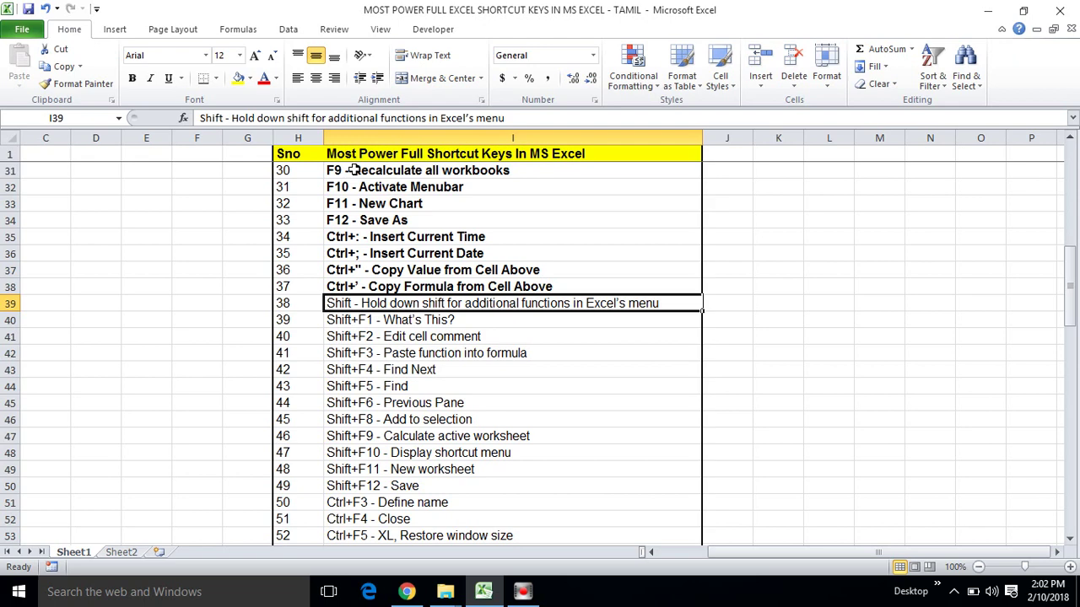
pyautogui.hotkey('ctrl', 'b')
pyautogui.press('Down')
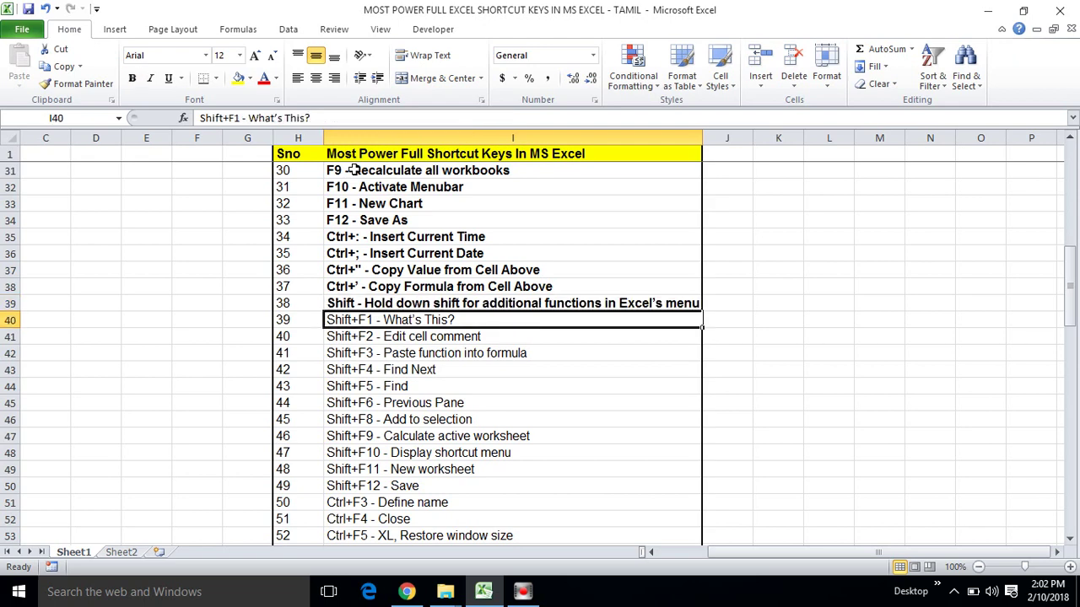
pyautogui.hotkey('ctrl', 'b')
pyautogui.press('Down')
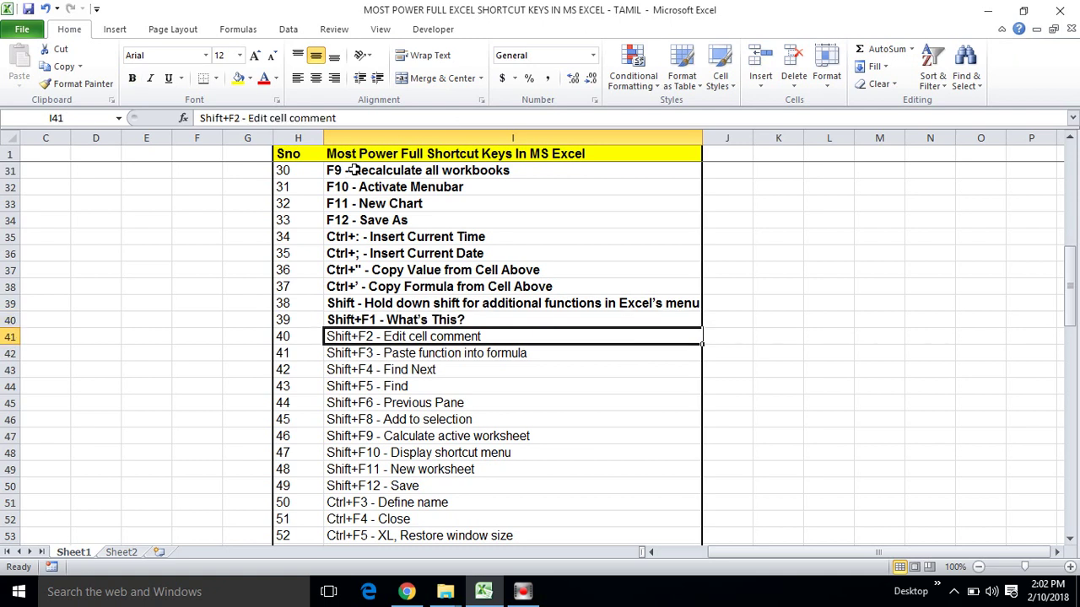
pyautogui.hotkey('ctrl', 'b')
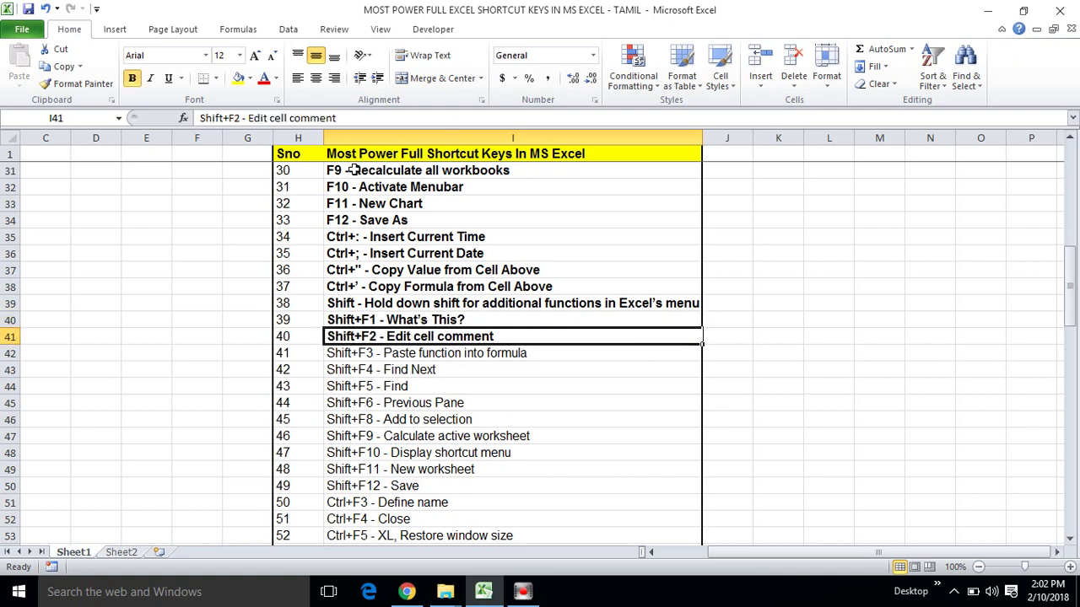
# Step: Bold the Shift+F3, Shift+F4, Shift+F5, Shift+F6 and Shift+F8 entries
pyautogui.press('Down')
pyautogui.hotkey('ctrl', 'b')
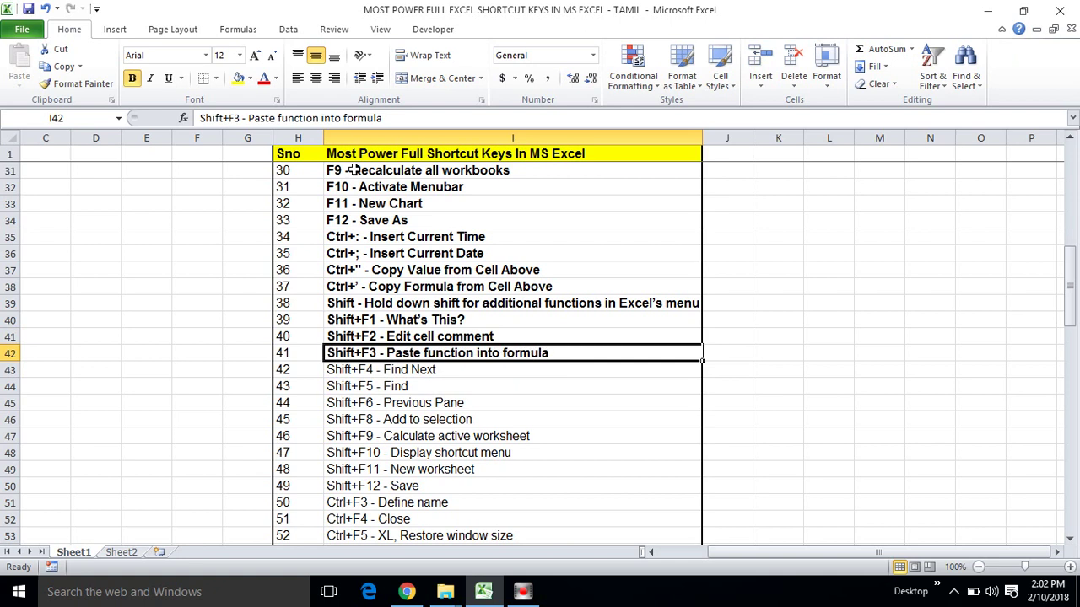
pyautogui.press('Down')
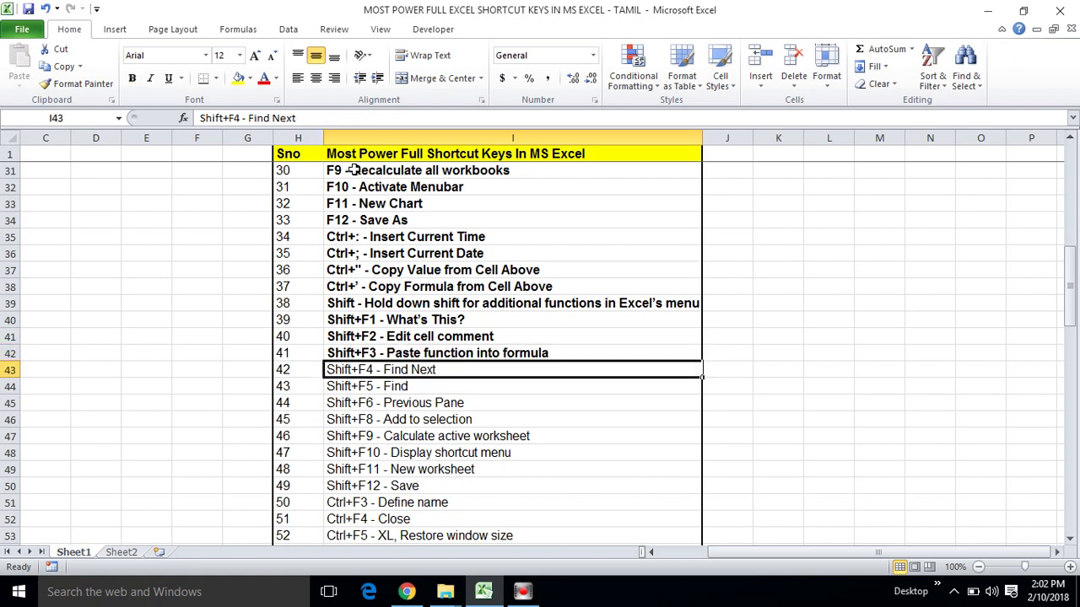
pyautogui.hotkey('ctrl', 'b')
pyautogui.press('Down')
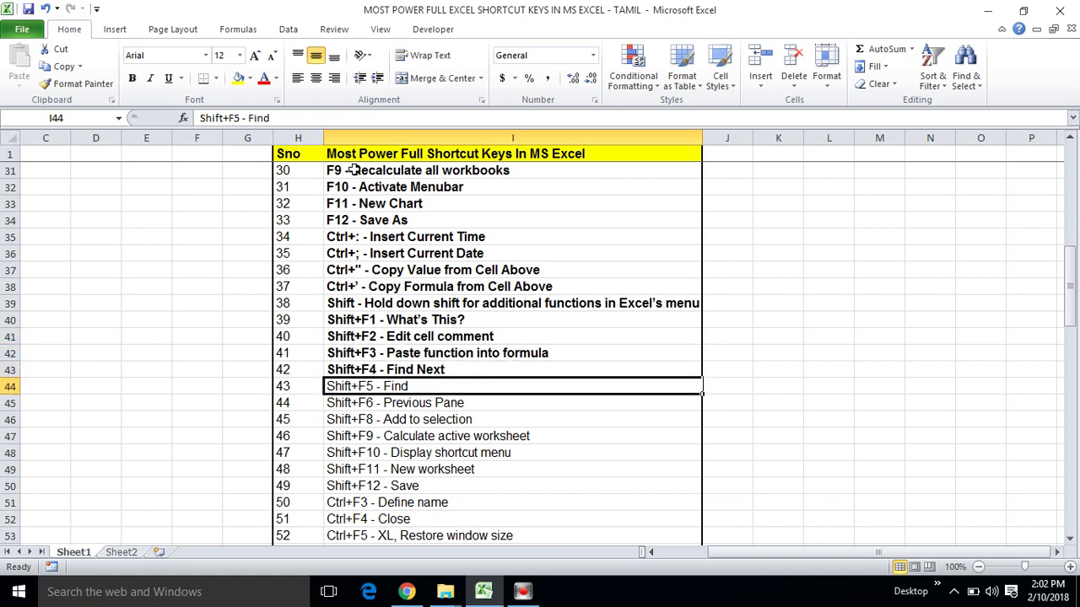
pyautogui.hotkey('ctrl', 'b')
pyautogui.press('Down')
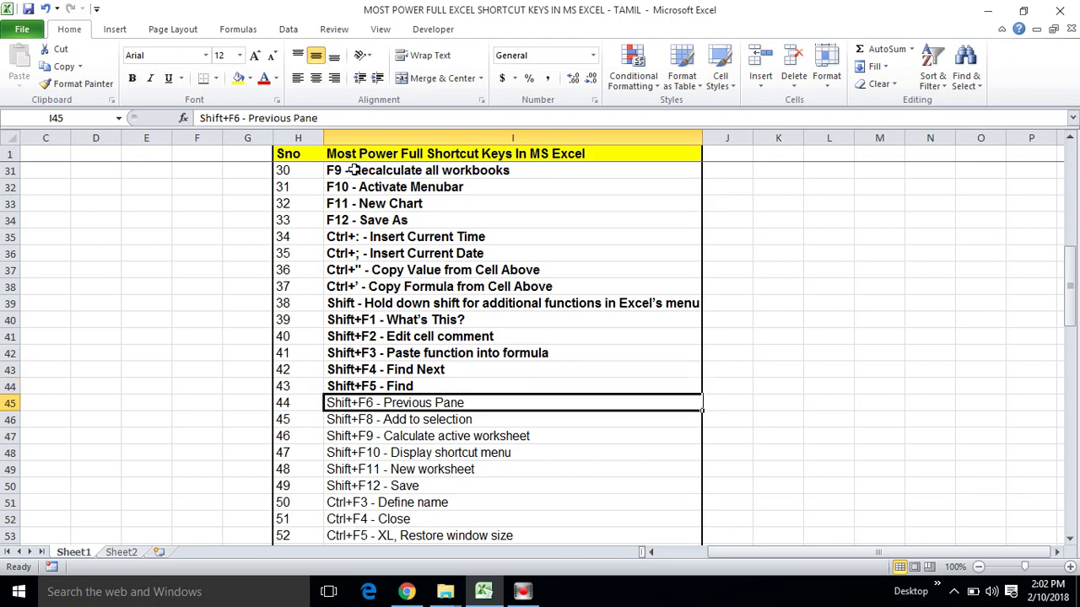
pyautogui.hotkey('ctrl', 'b')
pyautogui.press('Down')
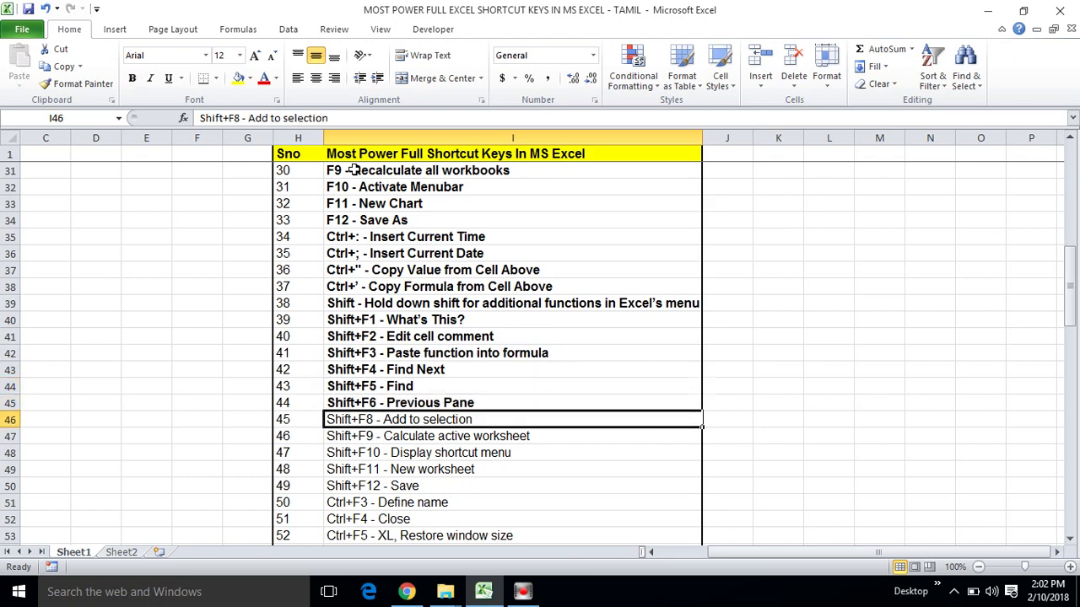
pyautogui.hotkey('ctrl', 'b')
# Step: Bold the Shift+F9, Shift+F10, Shift+F11 and Shift+F12 - Save entries
pyautogui.press('Down')
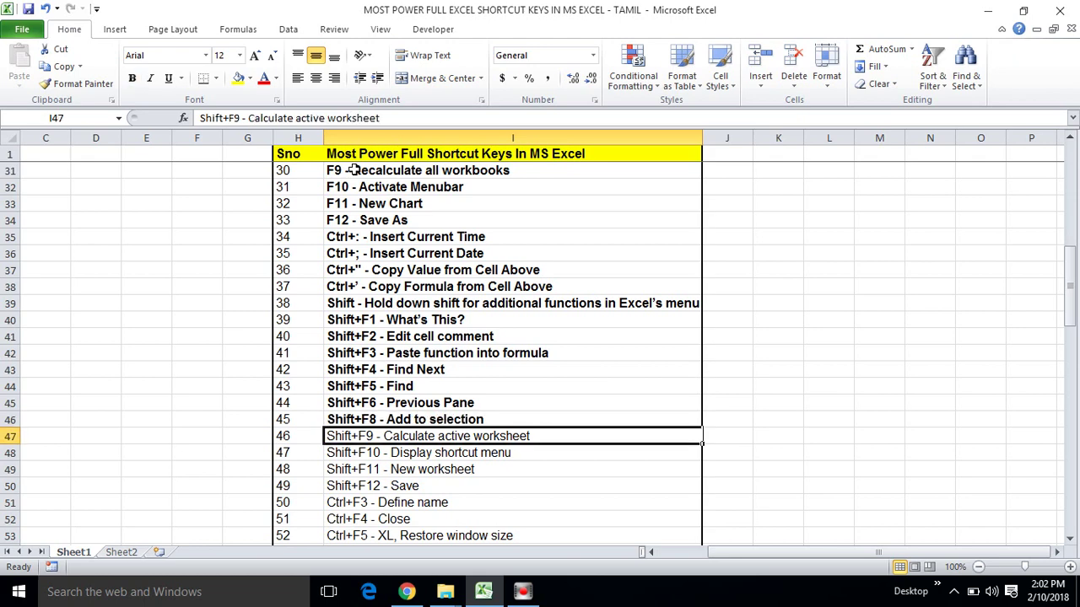
pyautogui.hotkey('ctrl', 'b')
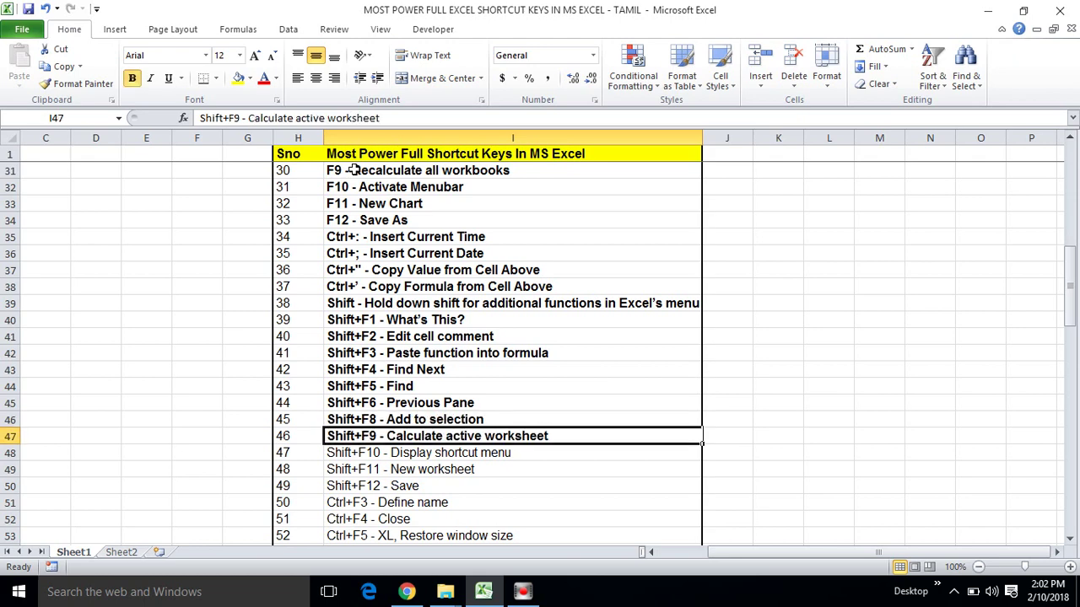
pyautogui.press('Down')
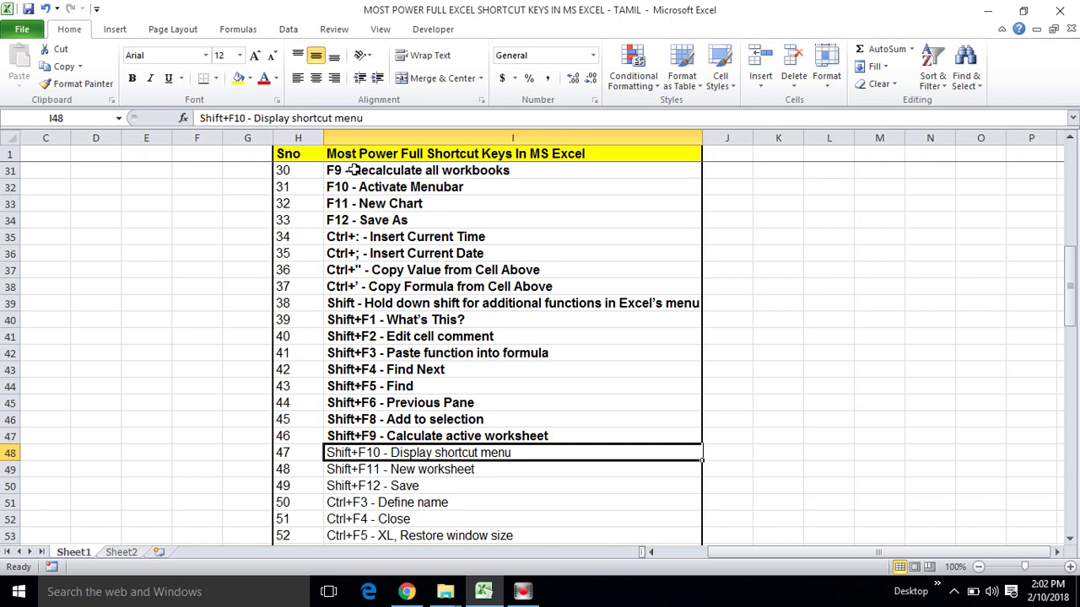
pyautogui.hotkey('ctrl', 'b')
pyautogui.press('Down')
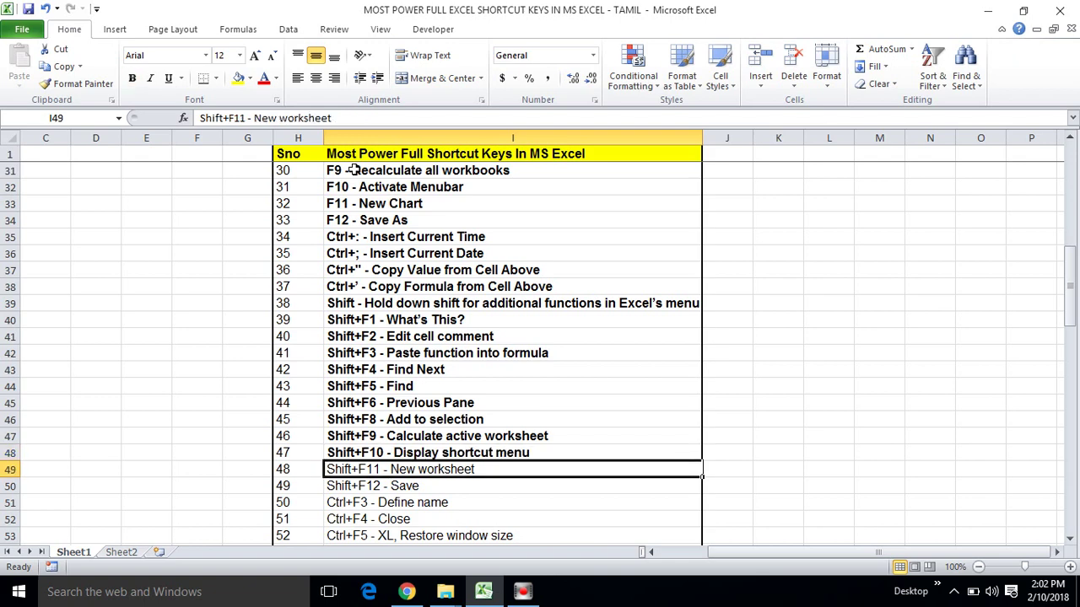
pyautogui.hotkey('ctrl', 'b')
pyautogui.press('Down')
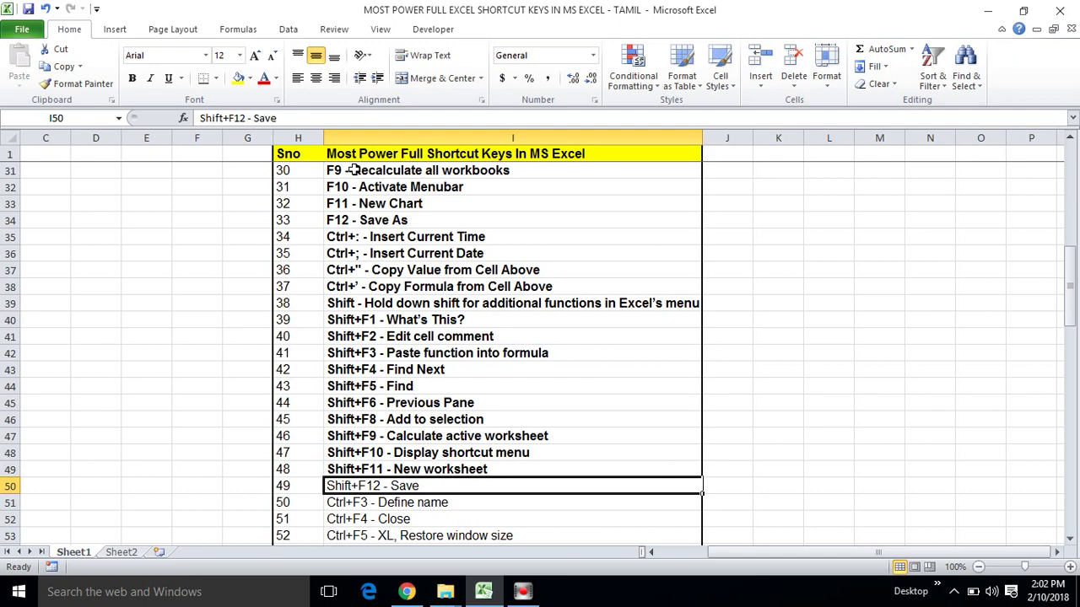
pyautogui.hotkey('ctrl', 'b')
pyautogui.press('Down')
pyautogui.press('Down')
pyautogui.press('Down')
pyautogui.press('Down')
pyautogui.press('Down')
pyautogui.press('Down')
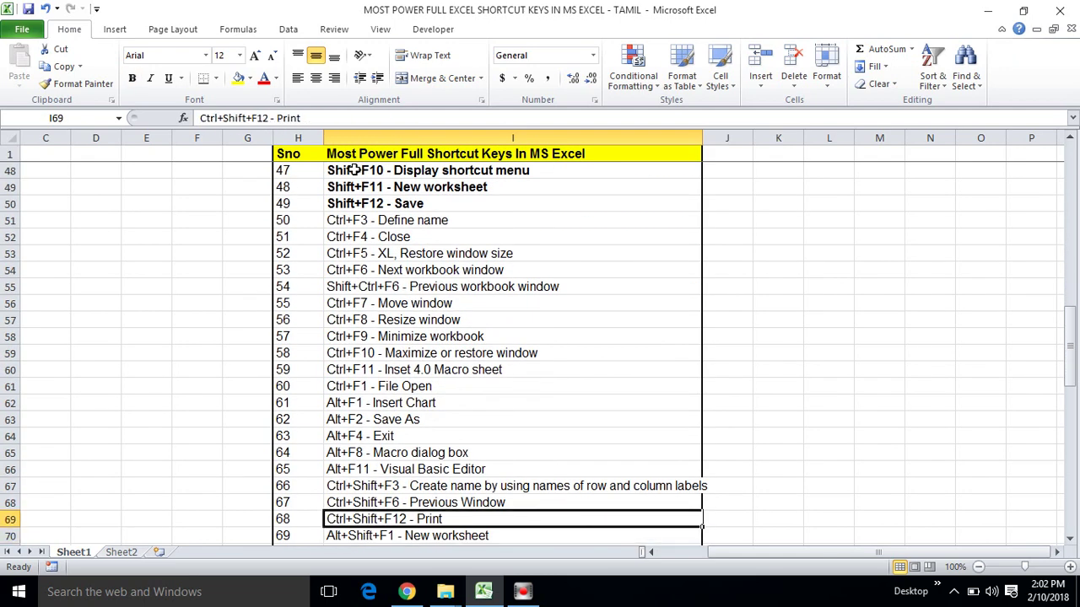
# Step: Make cell I51, the Ctrl+F3 - Define name entry, bold
pyautogui.press('Up')
pyautogui.press('Up')
pyautogui.press('Up')
pyautogui.press('Up')
pyautogui.press('Up')
pyautogui.press('Up')
pyautogui.press('Up')
pyautogui.press('Up')
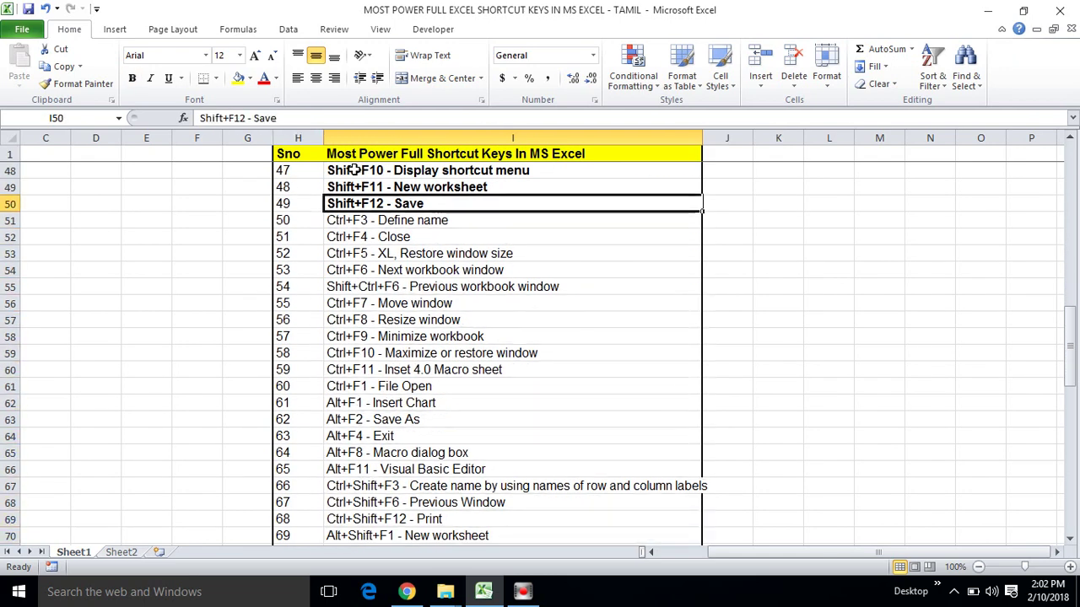
pyautogui.press('Down')
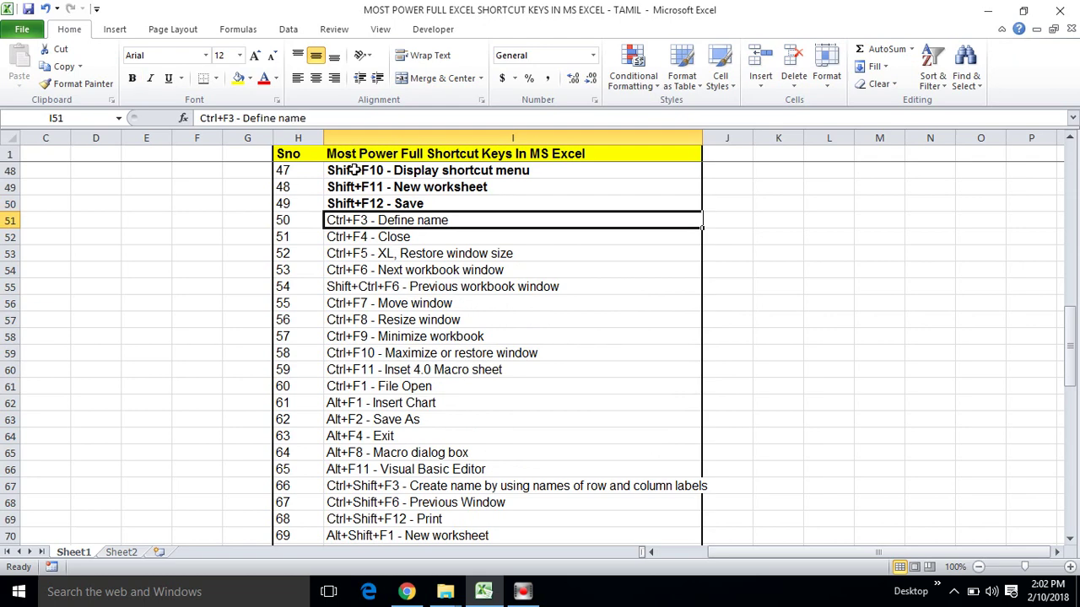
pyautogui.press('Left')
pyautogui.press('Right')
pyautogui.hotkey('ctrl', 'b')
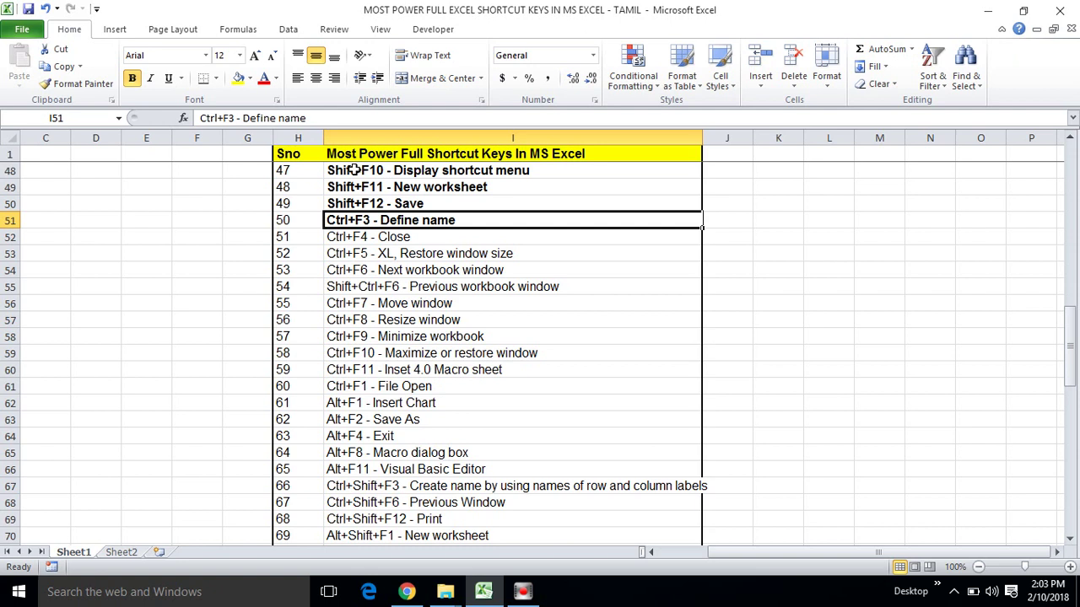
pyautogui.press('Right')
pyautogui.press('Left')
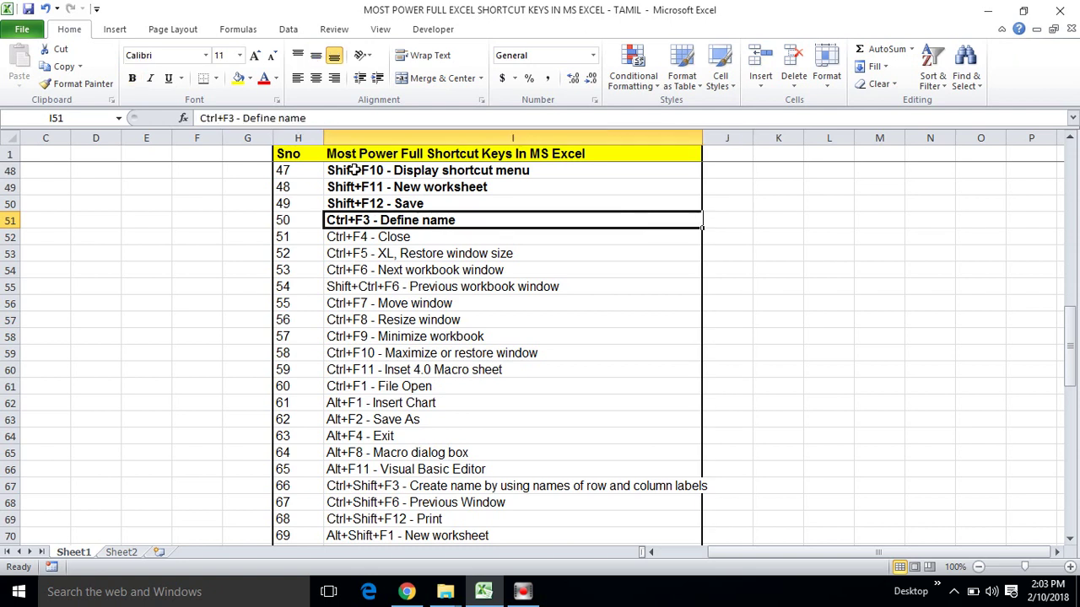
pyautogui.press('Left')
pyautogui.press('Right')
pyautogui.press('Left')
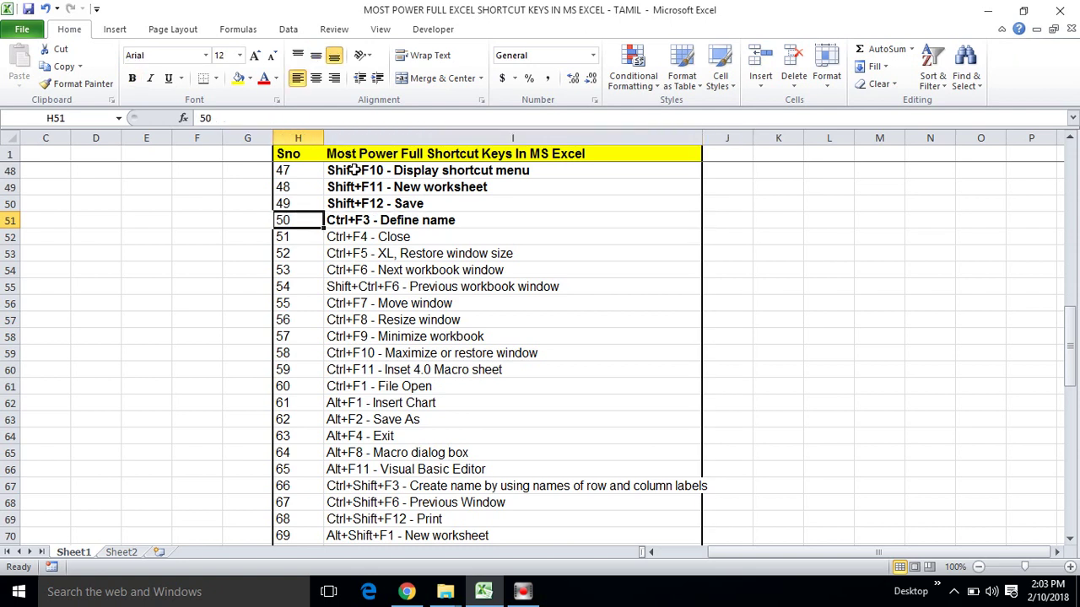
pyautogui.press('Right')
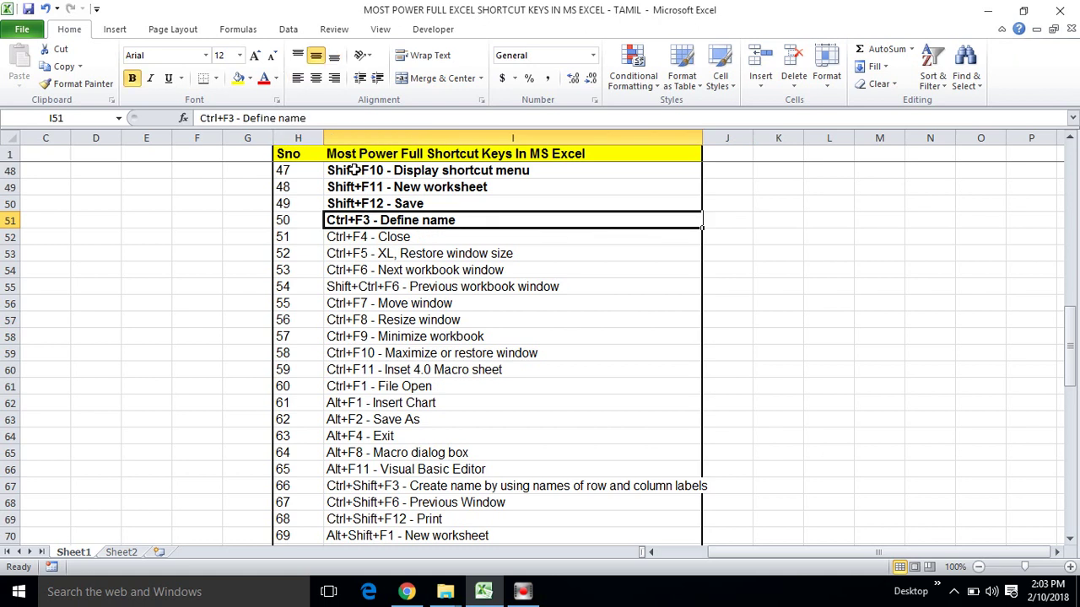
pyautogui.hotkey('ctrl', 'F3')
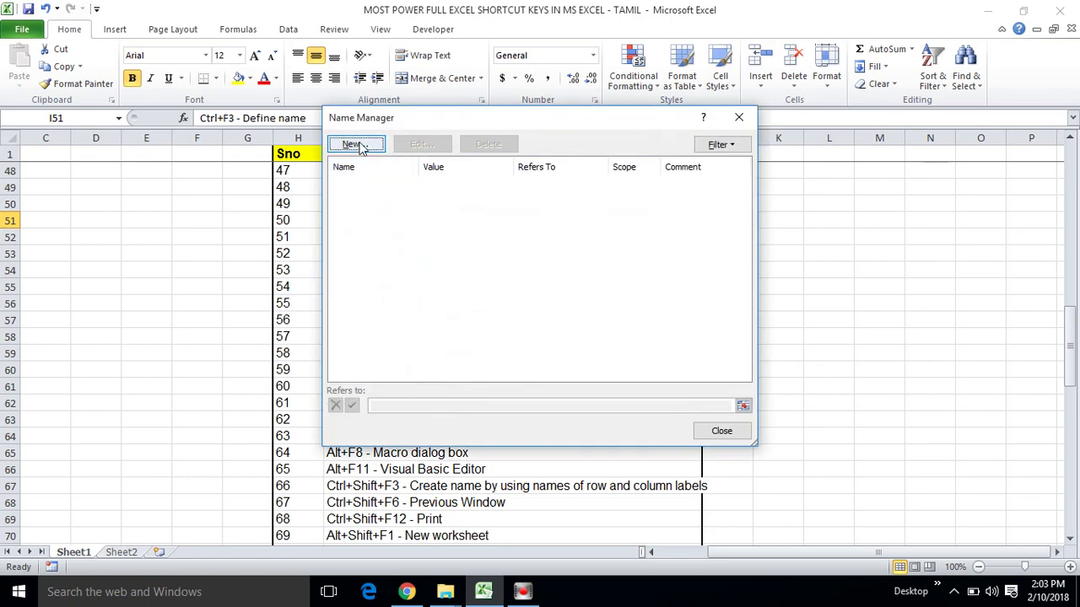
pyautogui.click(354, 145)
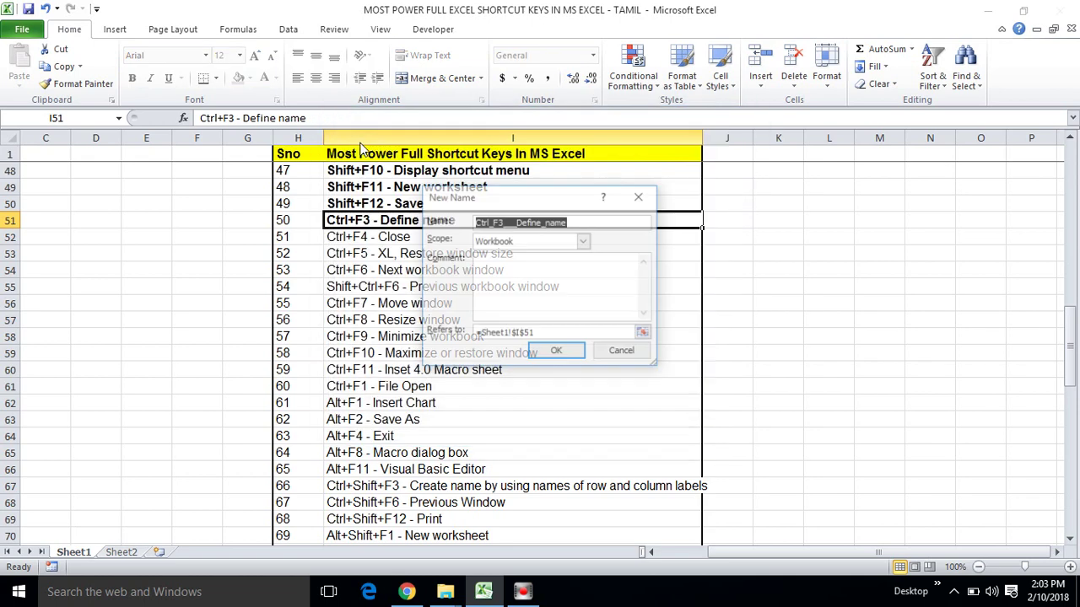
pyautogui.click(629, 355)
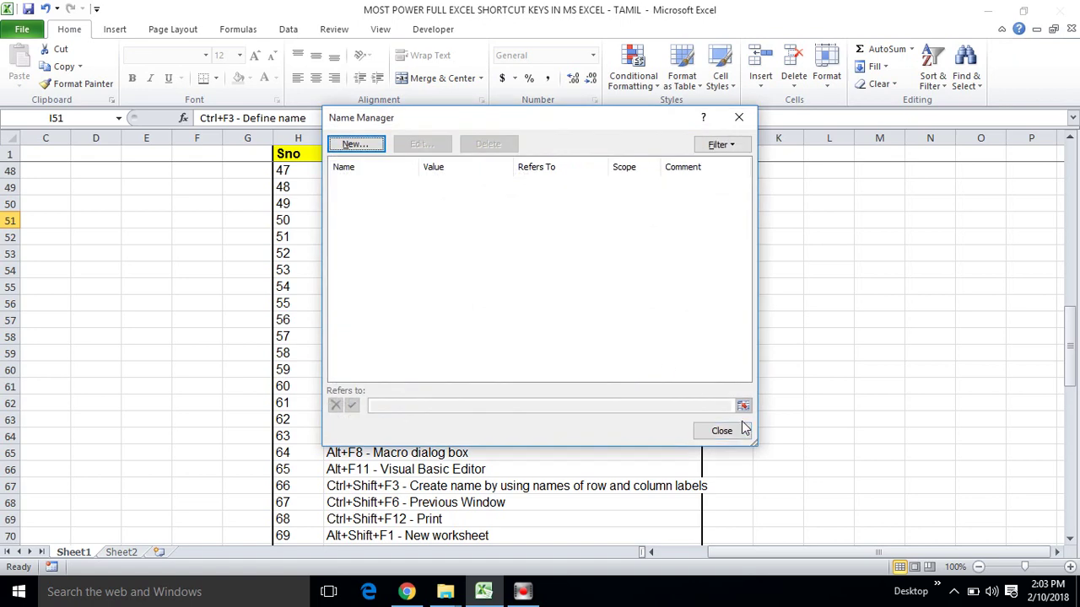
pyautogui.click(739, 428)
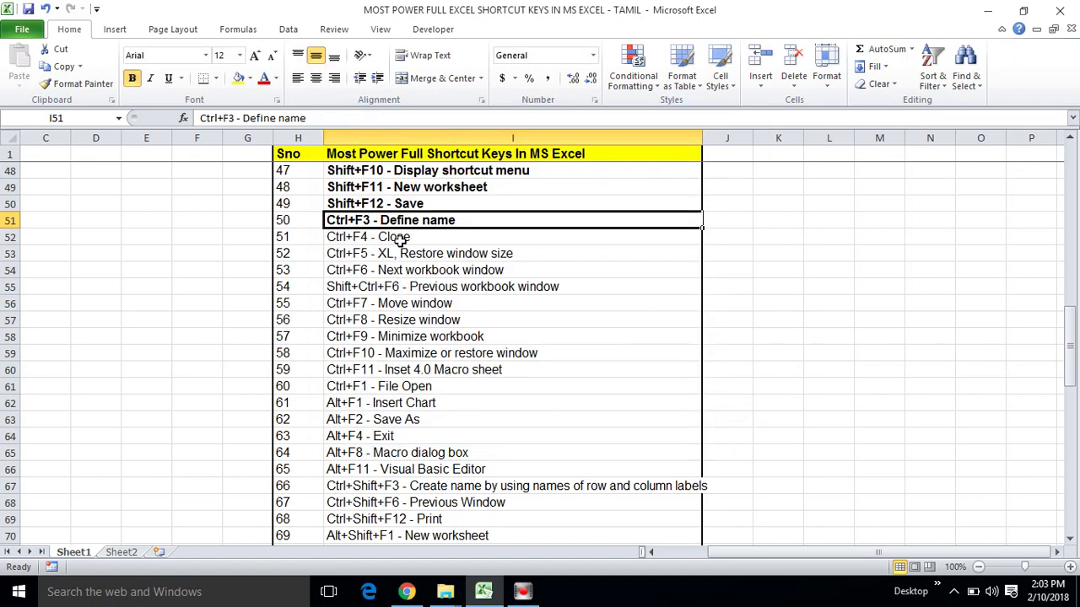
pyautogui.click(400, 240)
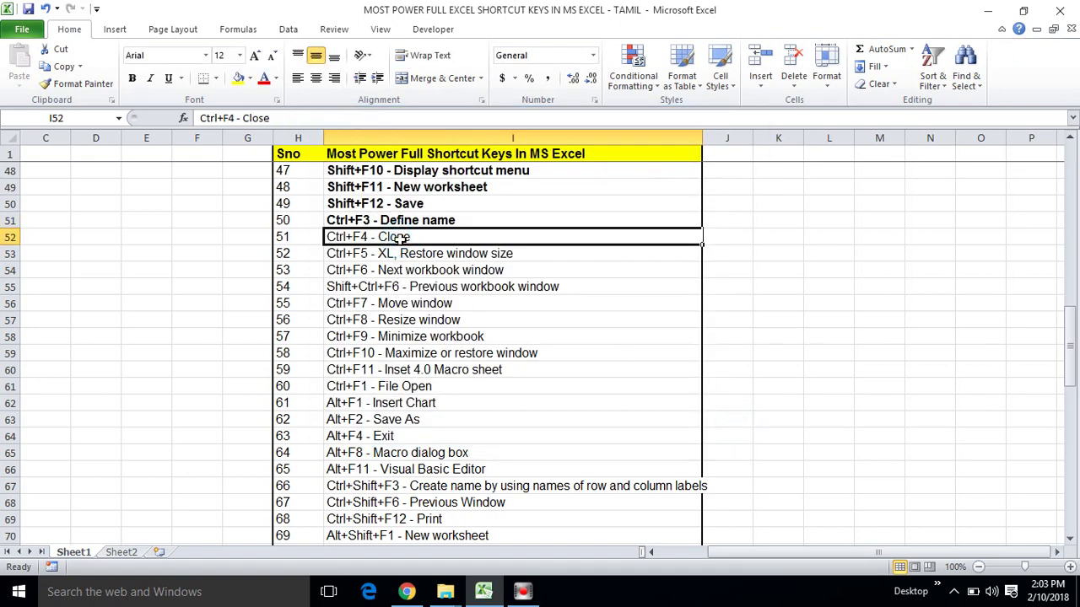
# Step: Bold the Ctrl+F4, Ctrl+F5, Ctrl+F6 and Shift+Ctrl+F6 window entries
pyautogui.hotkey('ctrl', 'b')
pyautogui.press('Down')
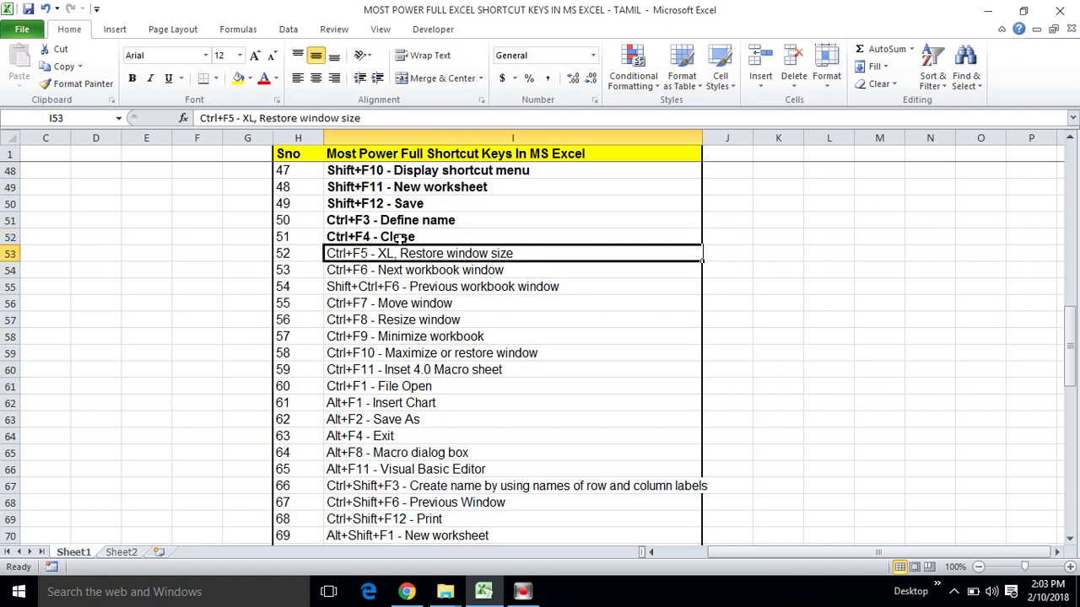
pyautogui.press('Down')
pyautogui.press('Up')
pyautogui.hotkey('ctrl', 'b')
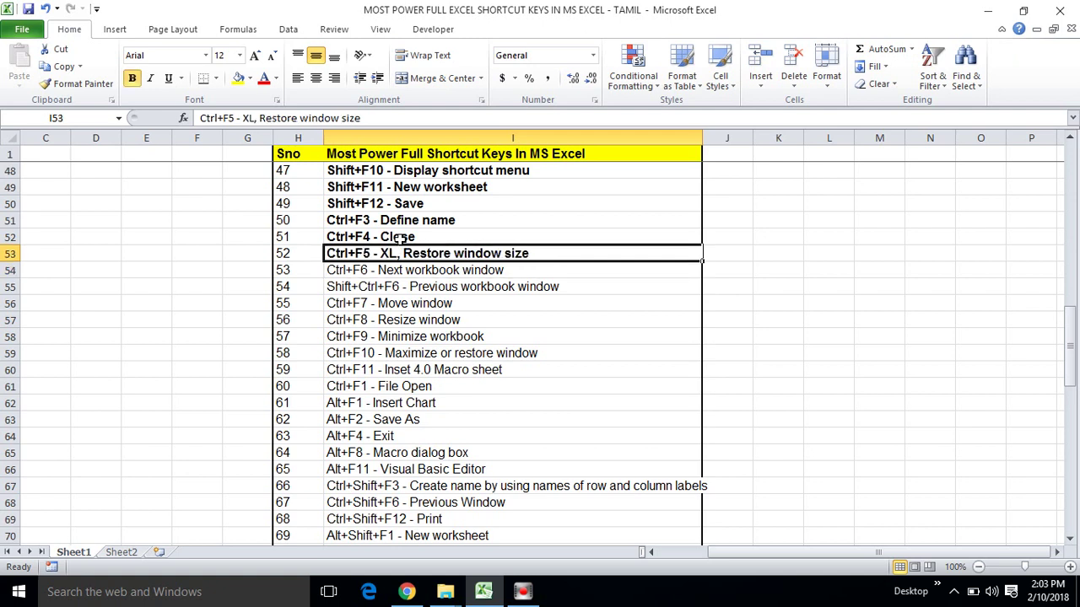
pyautogui.press('Down')
pyautogui.hotkey('ctrl', 'b')
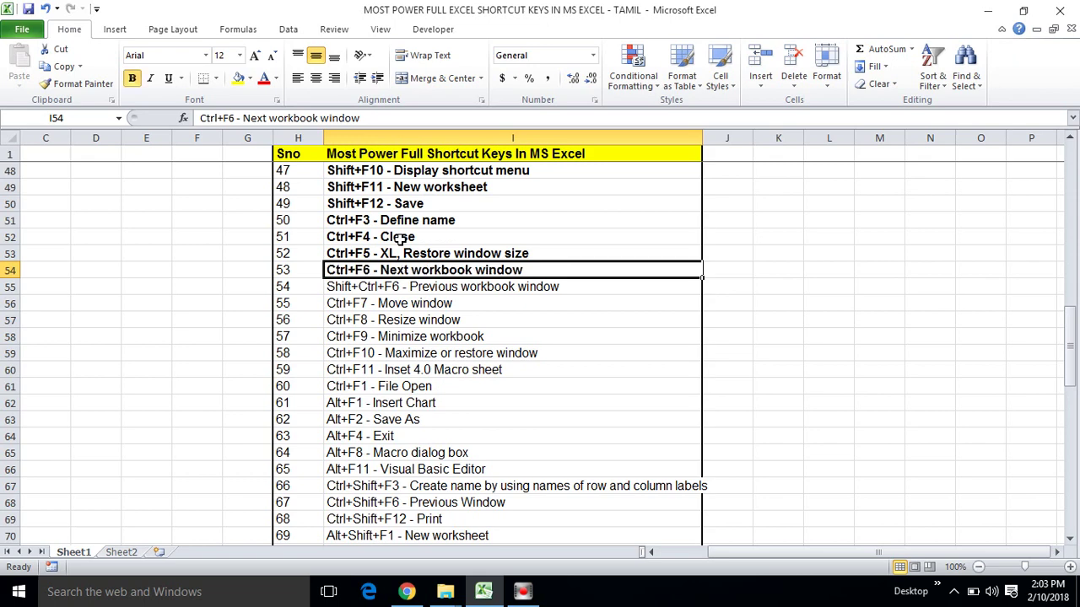
pyautogui.press('Down')
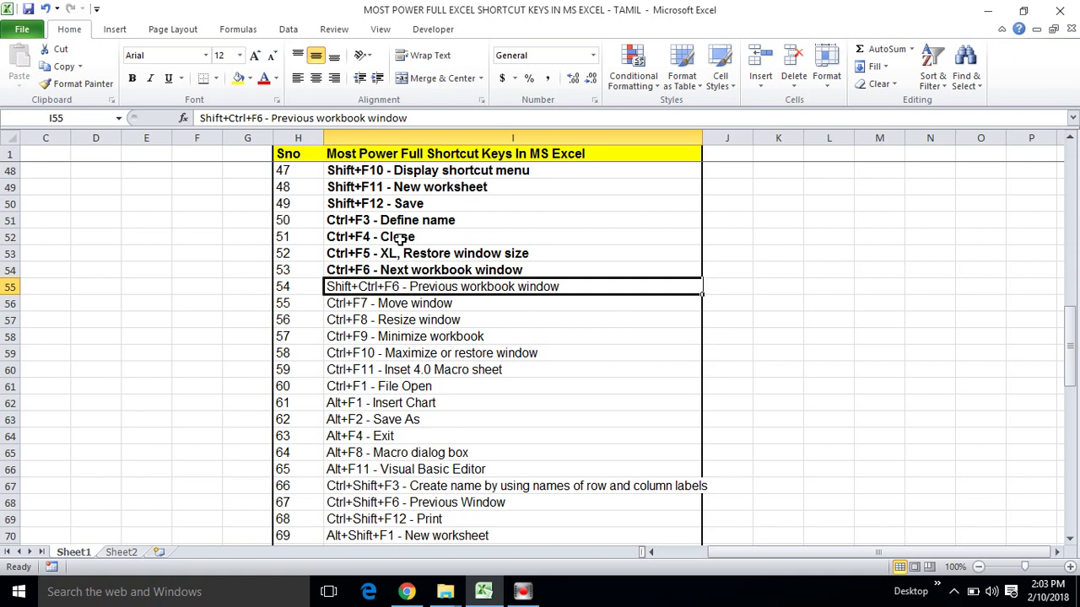
pyautogui.hotkey('ctrl', 'b')
# Step: Bold the Ctrl+F7 through Ctrl+F11 entries, Move window to Insert 4.0 Macro sheet
pyautogui.press('Down')
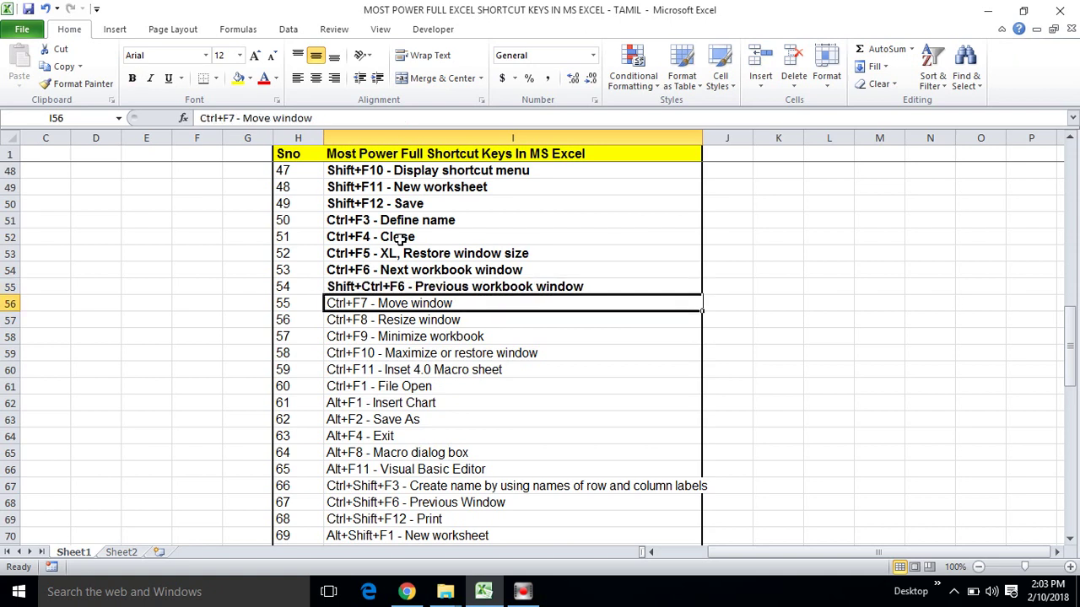
pyautogui.hotkey('ctrl', 'b')
pyautogui.press('Down')
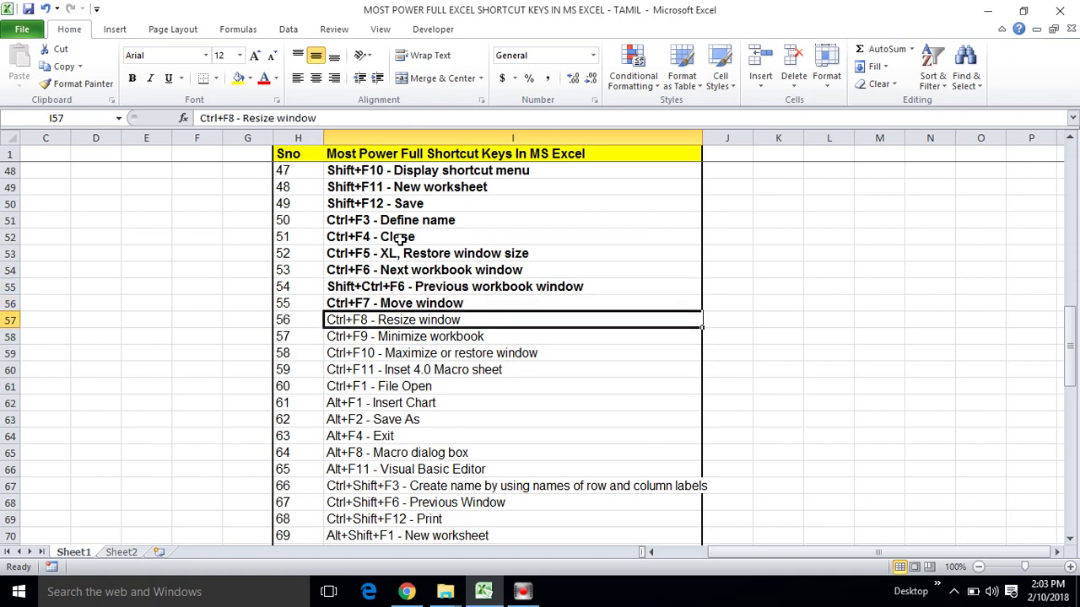
pyautogui.hotkey('ctrl', 'b')
pyautogui.press('Down')
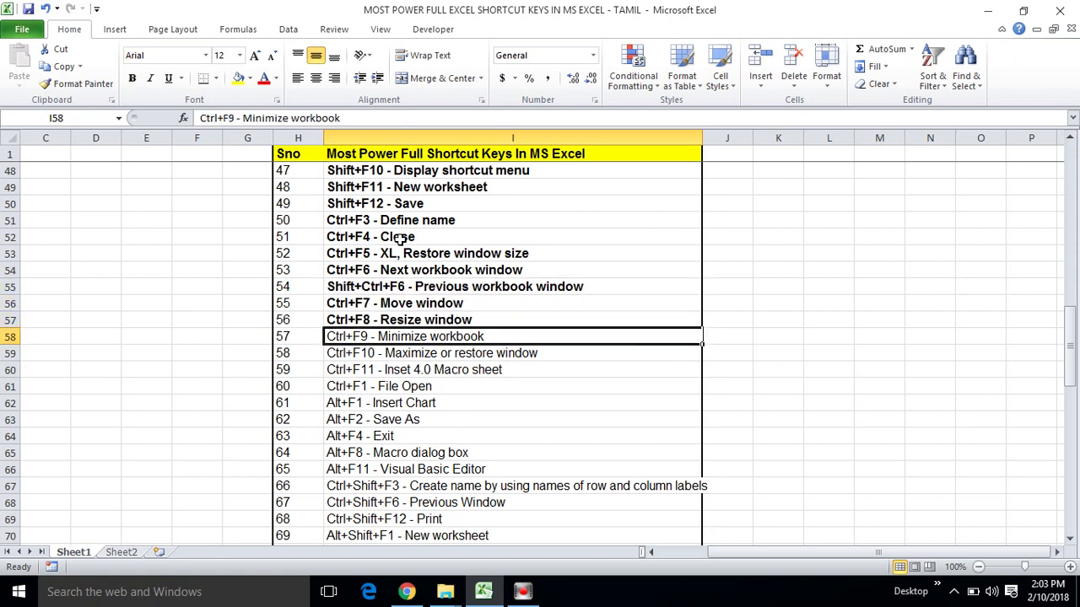
pyautogui.hotkey('ctrl', 'b')
pyautogui.press('Down')
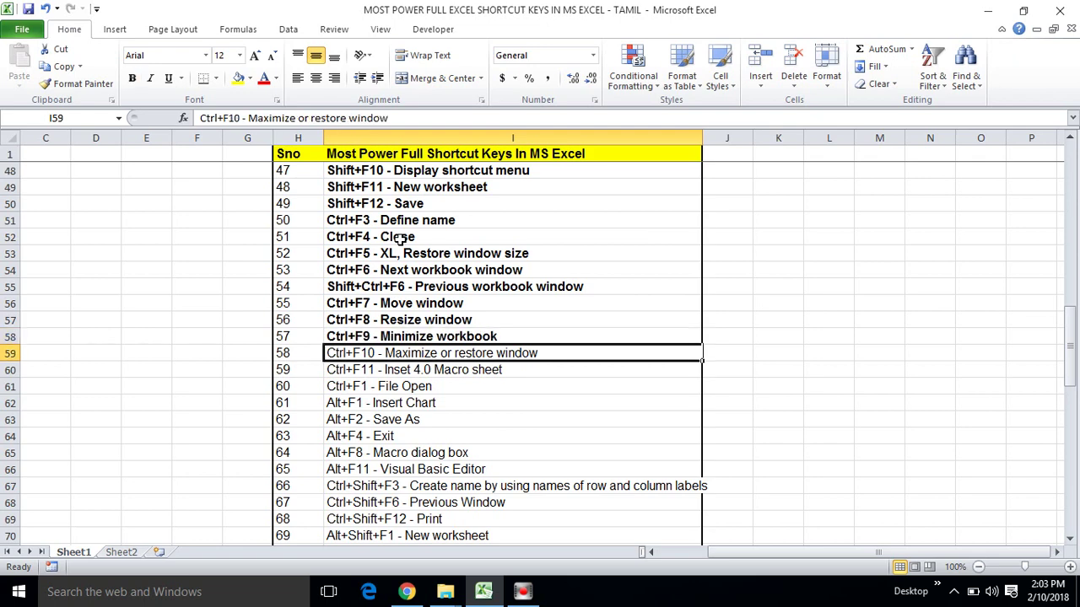
pyautogui.hotkey('ctrl', 'b')
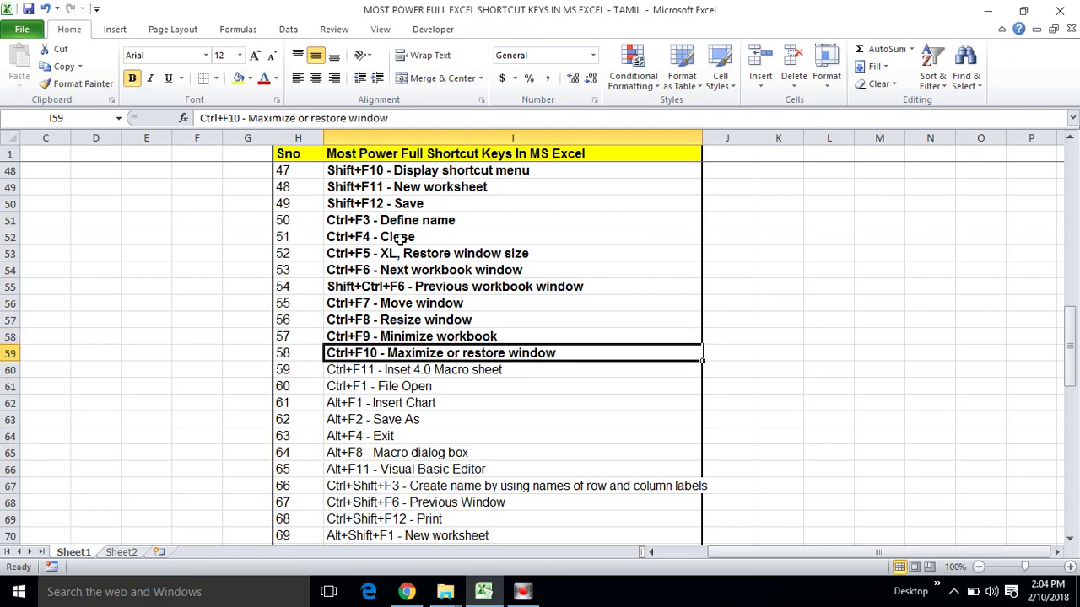
pyautogui.press('Down')
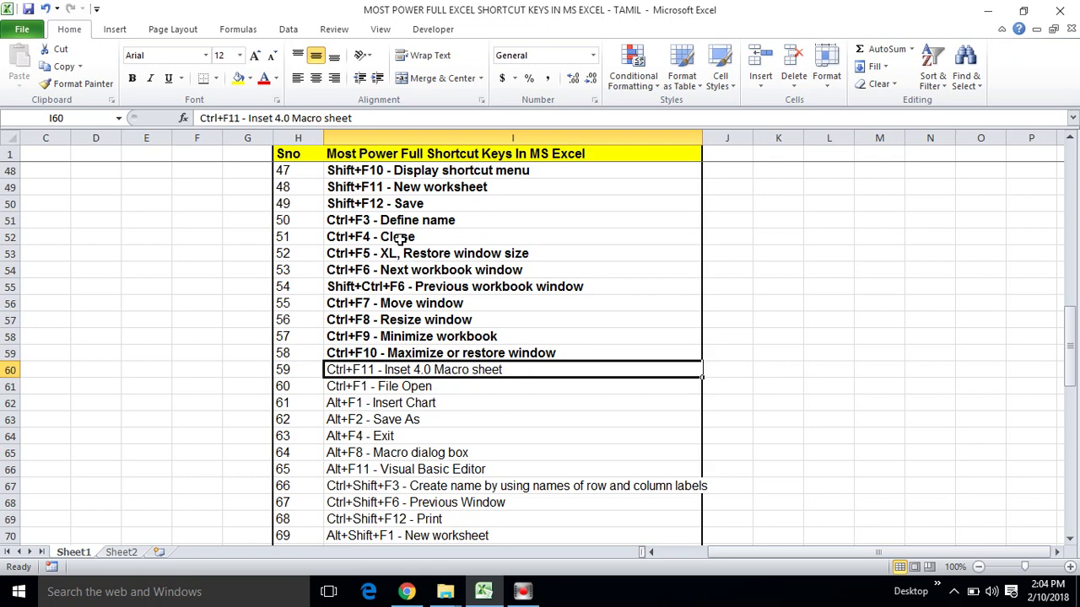
pyautogui.hotkey('ctrl', 'b')
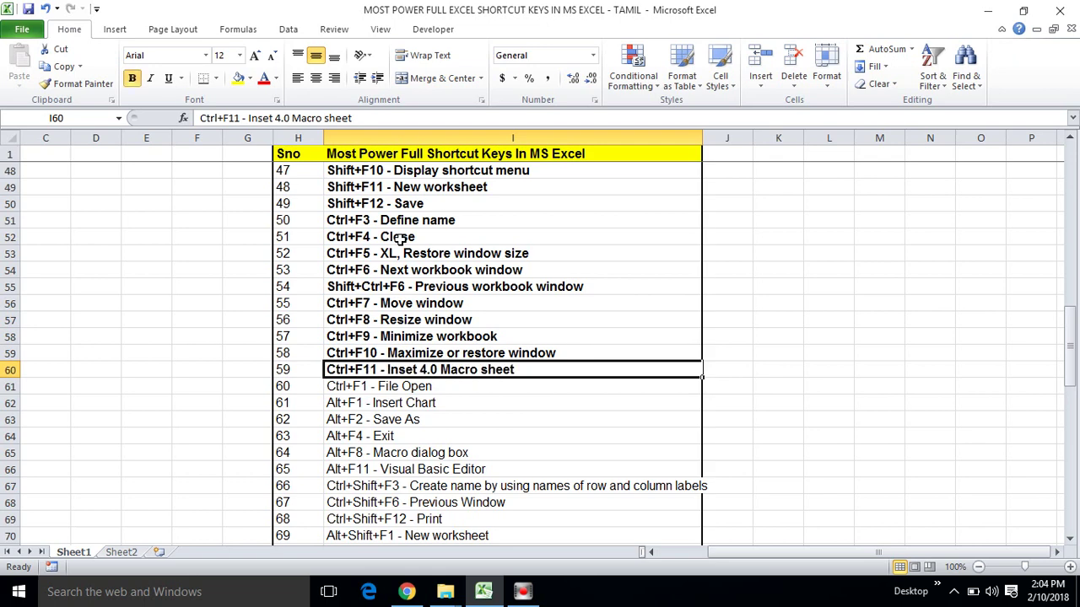
pyautogui.press('Down')
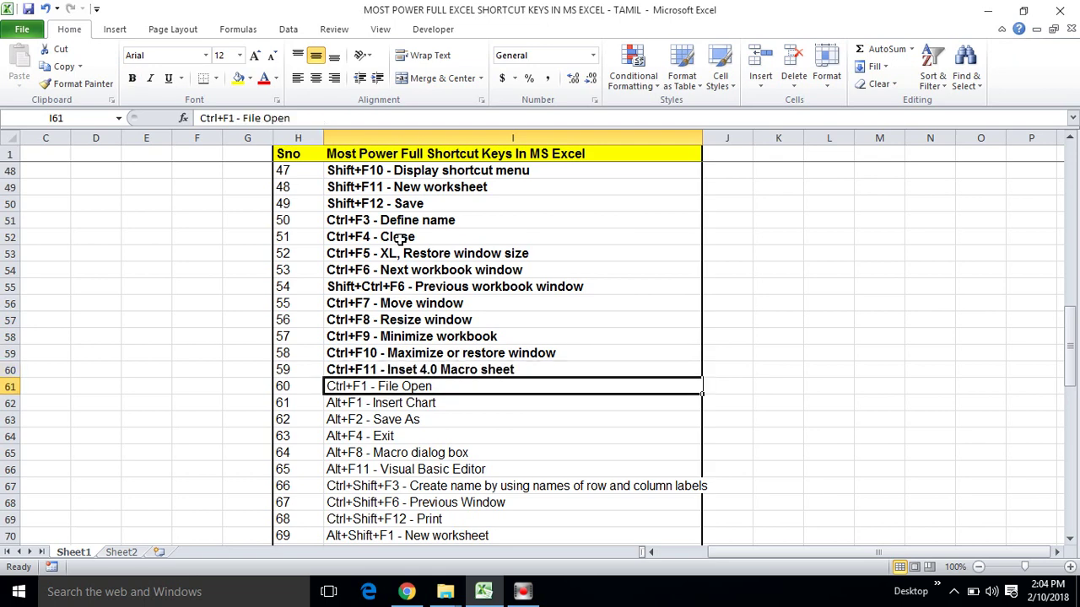
# Step: Bold the Ctrl+F1 - File Open and Alt+F1 - Insert Chart entries
pyautogui.hotkey('ctrl', 'b')
pyautogui.press('Down')
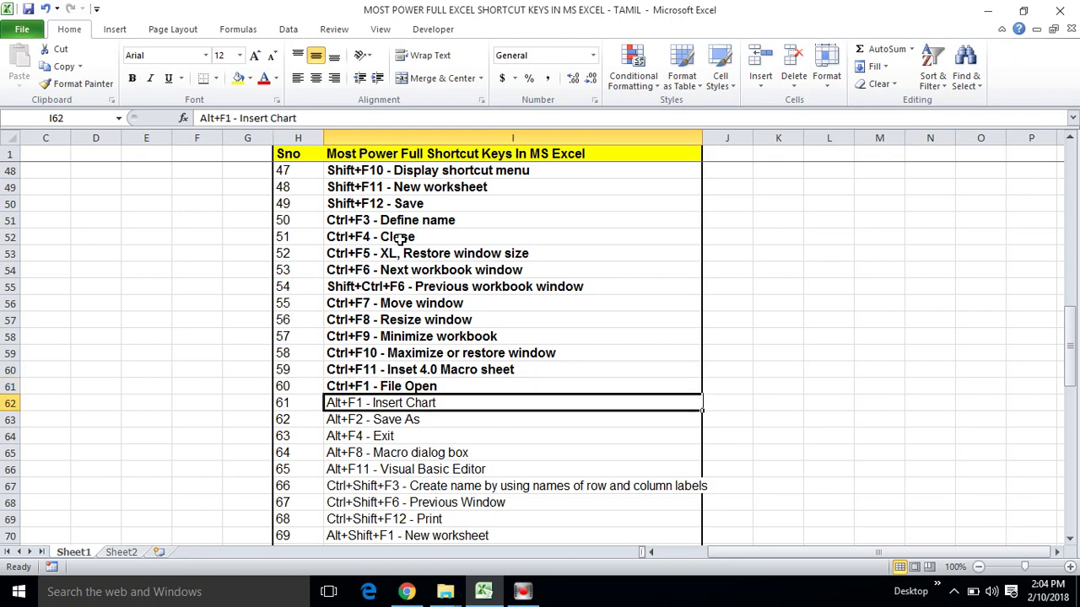
pyautogui.press('Up')
pyautogui.press('Down')
pyautogui.hotkey('ctrl', 'b')
pyautogui.press('Down')
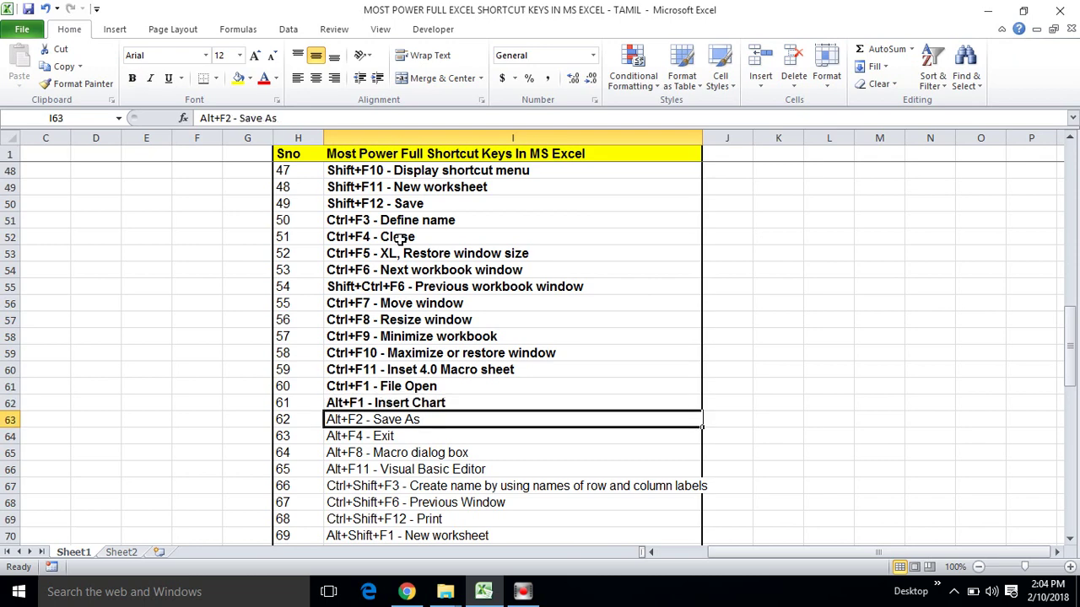
# Step: Bold the Alt+F2, Alt+F4, Alt+F8 and Alt+F11 entries, ending at row 66
pyautogui.hotkey('ctrl', 'b')
pyautogui.press('Down')
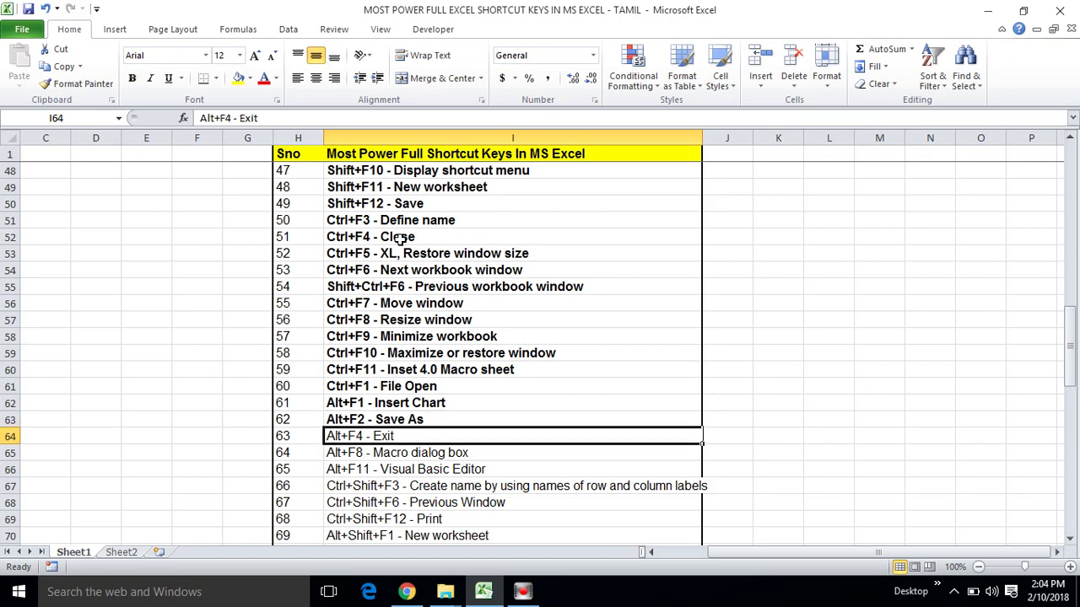
pyautogui.hotkey('ctrl', 'b')
pyautogui.press('Down')
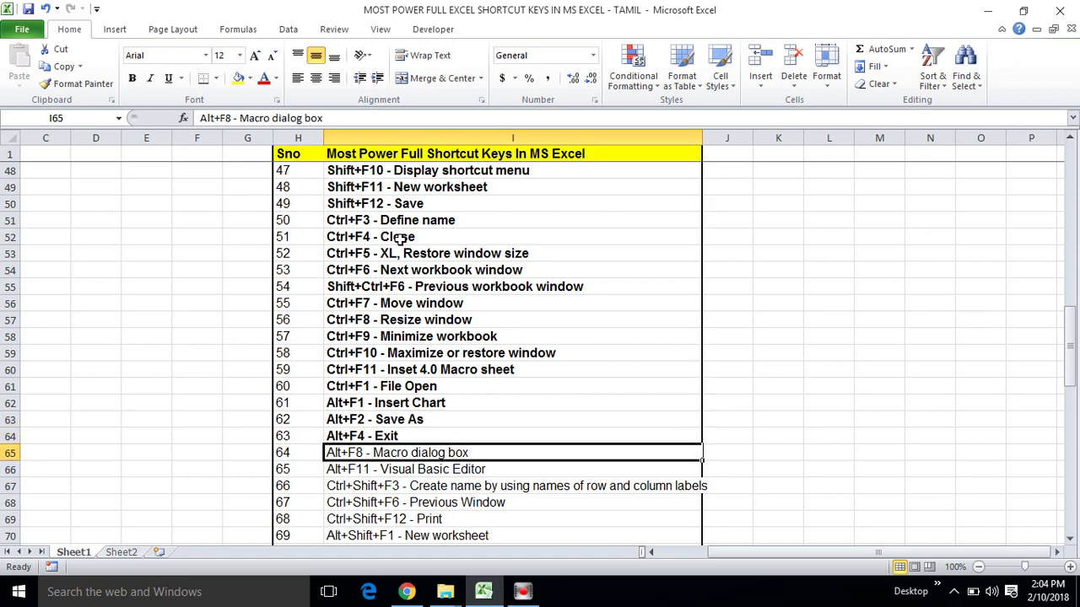
pyautogui.hotkey('ctrl', 'b')
pyautogui.press('Down')
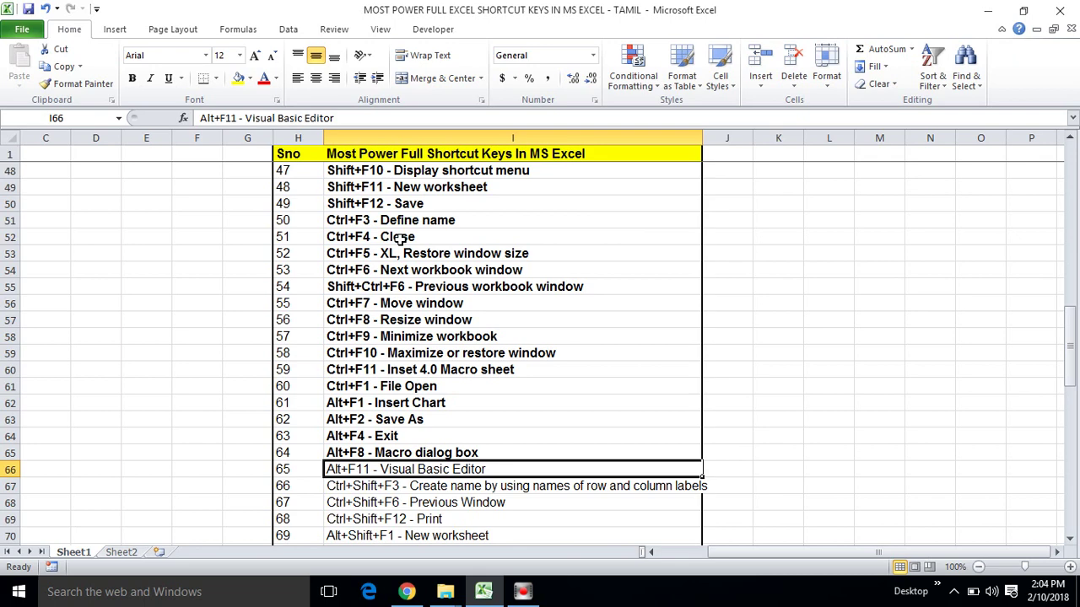
pyautogui.hotkey('ctrl', 'b')
pyautogui.press('Down')
pyautogui.press('Down')
pyautogui.press('Down')
pyautogui.press('Down')
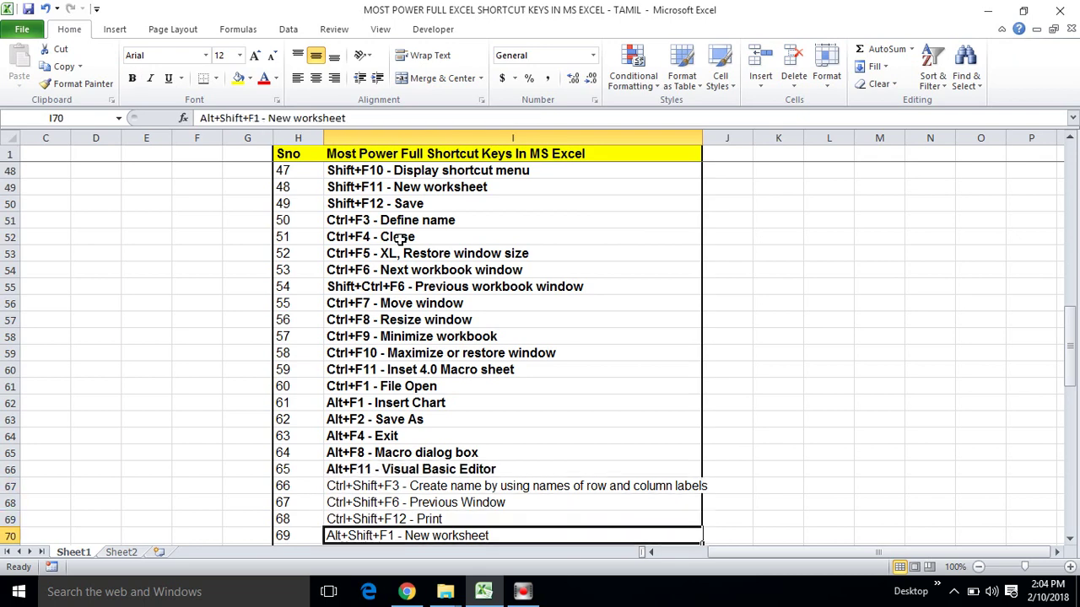
pyautogui.press('Down')
pyautogui.press('Down')
pyautogui.press('Down')
pyautogui.press('Down')
pyautogui.press('Down')
pyautogui.press('Down')
pyautogui.press('Up')
# Step: Bold Ctrl+Shift+F3 - Create name, autofit column I, and bold Ctrl+Shift+F6 - Previous Window
pyautogui.press('Up')
pyautogui.press('Up')
pyautogui.press('Up')
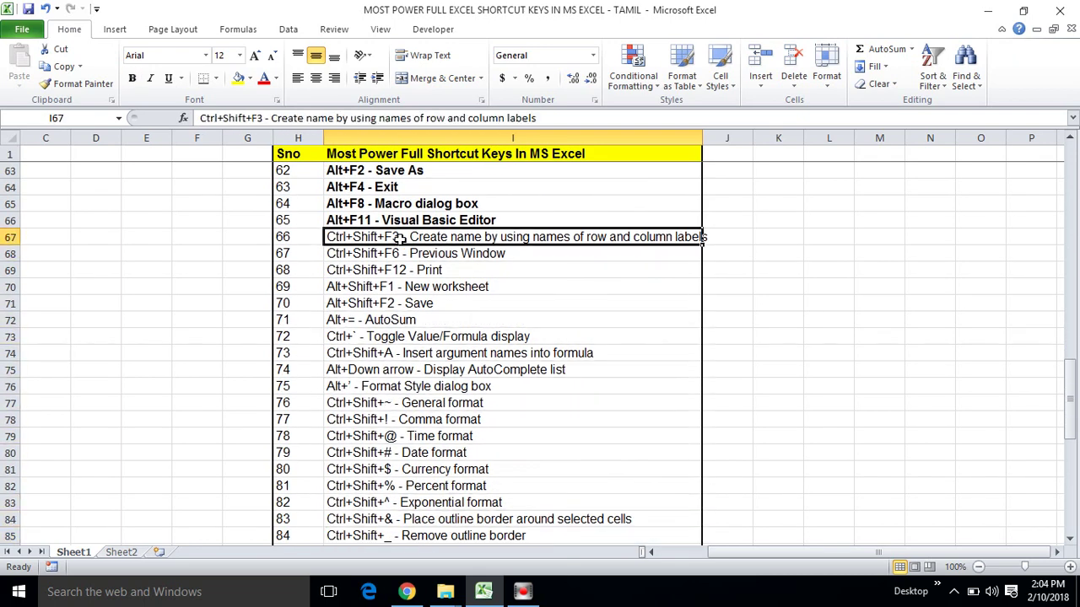
pyautogui.press('Down')
pyautogui.press('Up')
pyautogui.hotkey('ctrl', 'b')
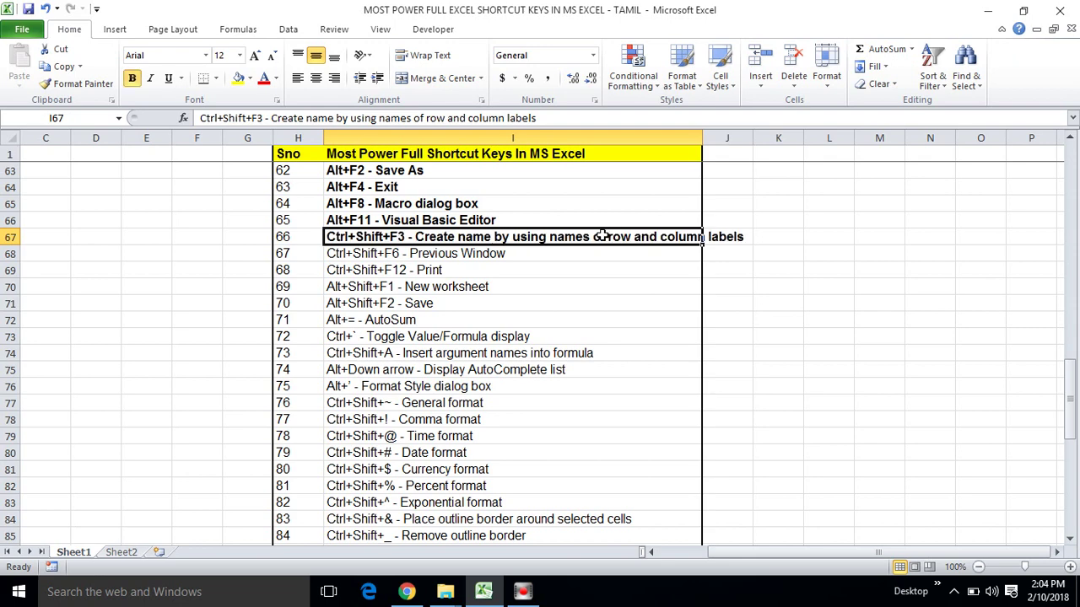
pyautogui.press('Down')
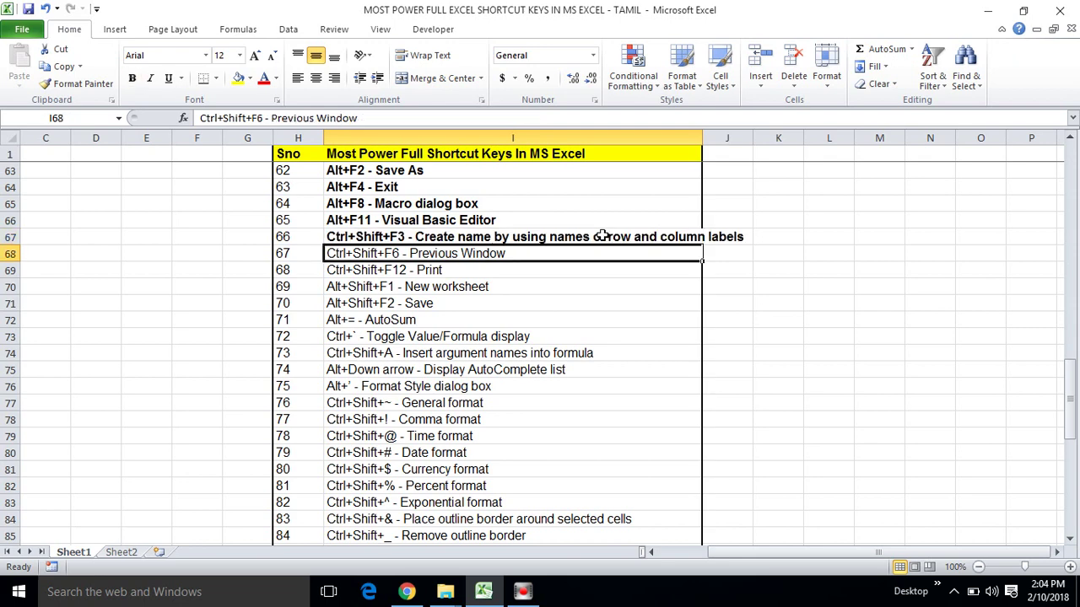
pyautogui.doubleClick(703, 132)
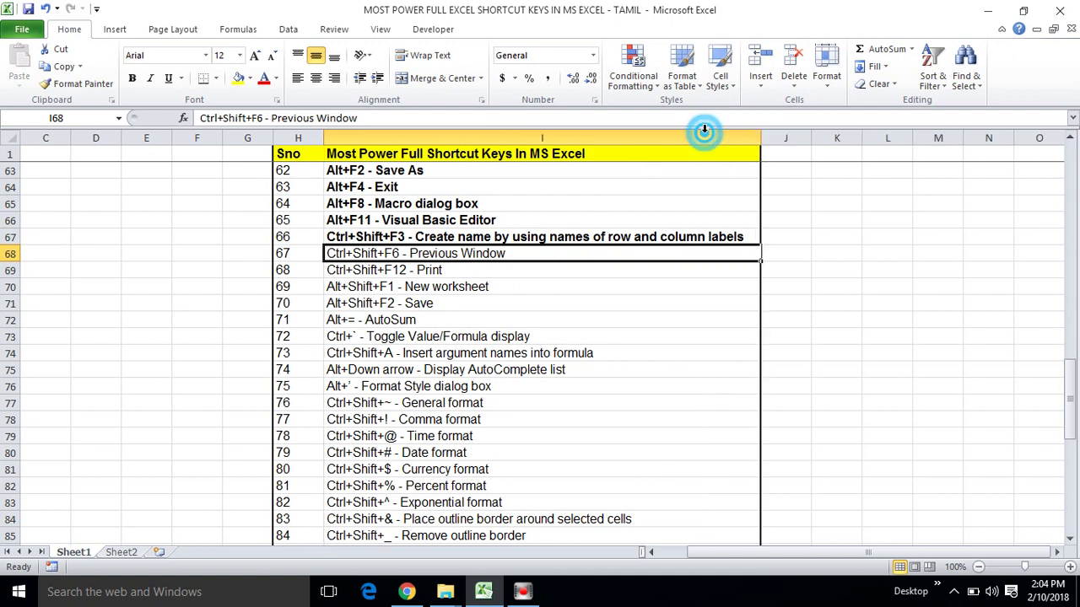
pyautogui.click(460, 247)
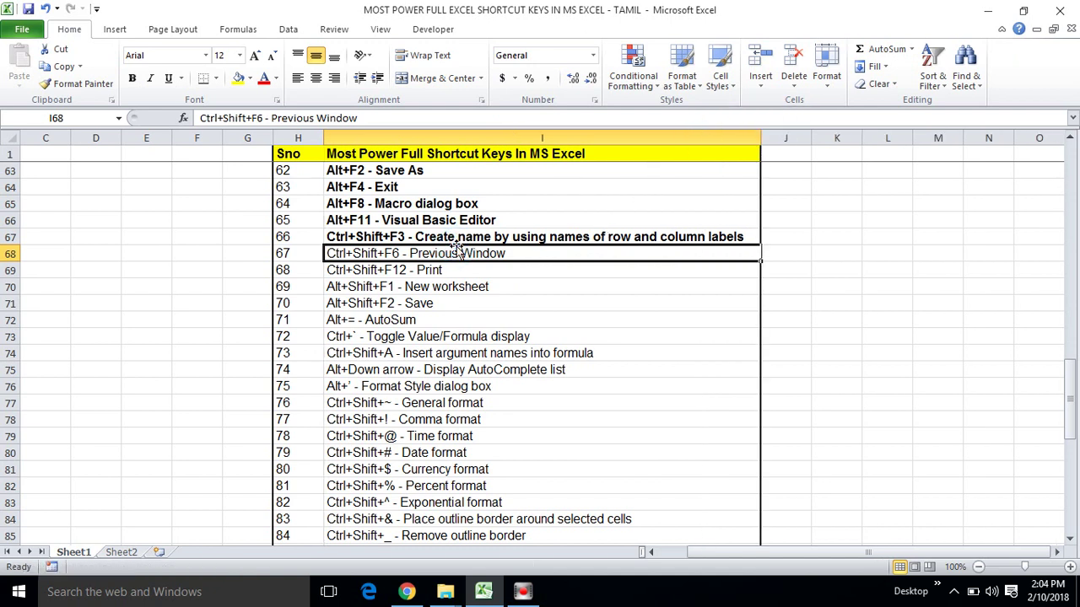
pyautogui.press('Down')
pyautogui.click(460, 249)
pyautogui.press('Down')
pyautogui.click(459, 249)
pyautogui.hotkey('ctrl', 'b')
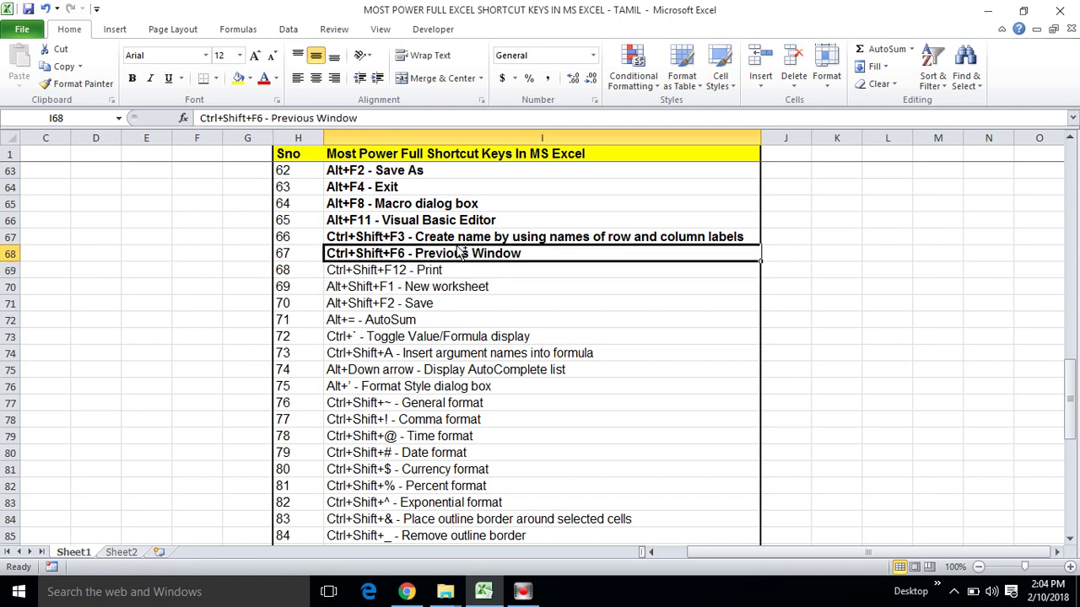
pyautogui.press('Down')
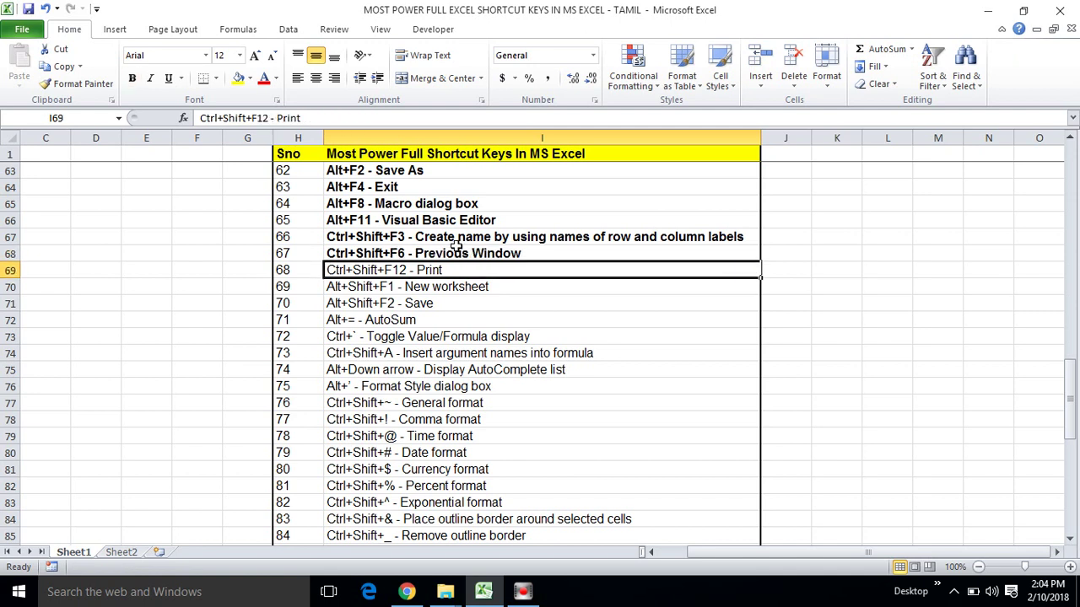
# Step: Bold the Ctrl+Shift+F12 Print, Alt+Shift+F1, Alt+Shift+F2 and Alt+= AutoSum entries
pyautogui.hotkey('ctrl', 'b')
pyautogui.press('Down')
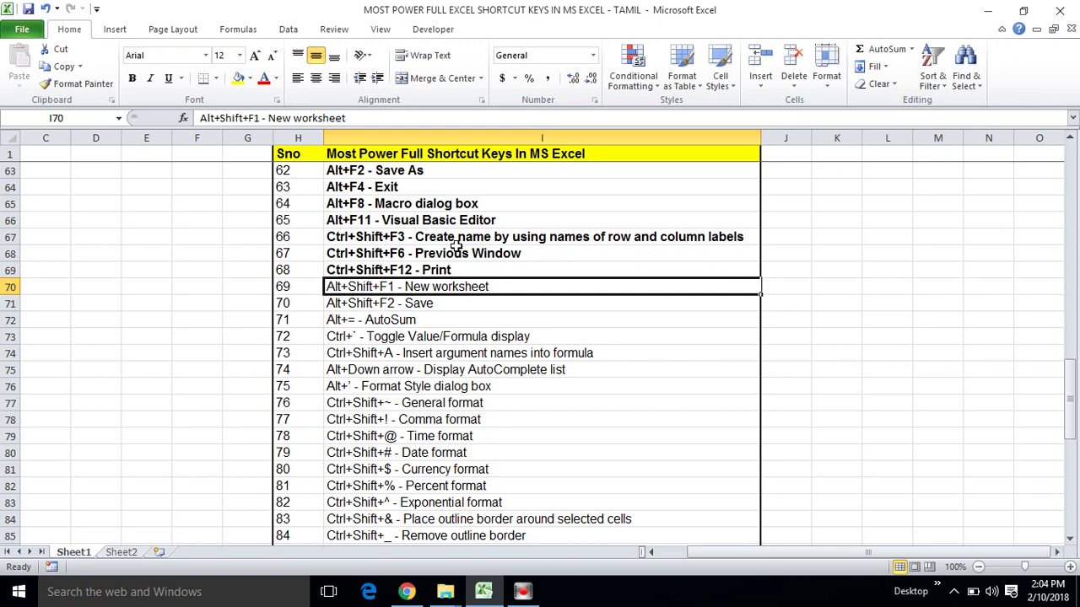
pyautogui.hotkey('ctrl', 'b')
pyautogui.press('Down')
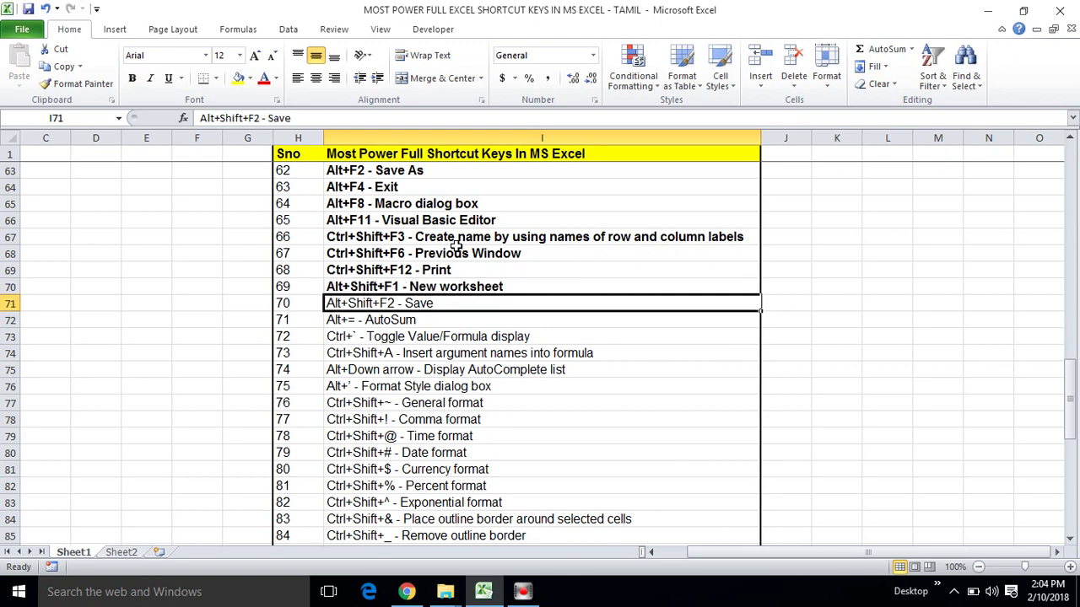
pyautogui.hotkey('ctrl', 'b')
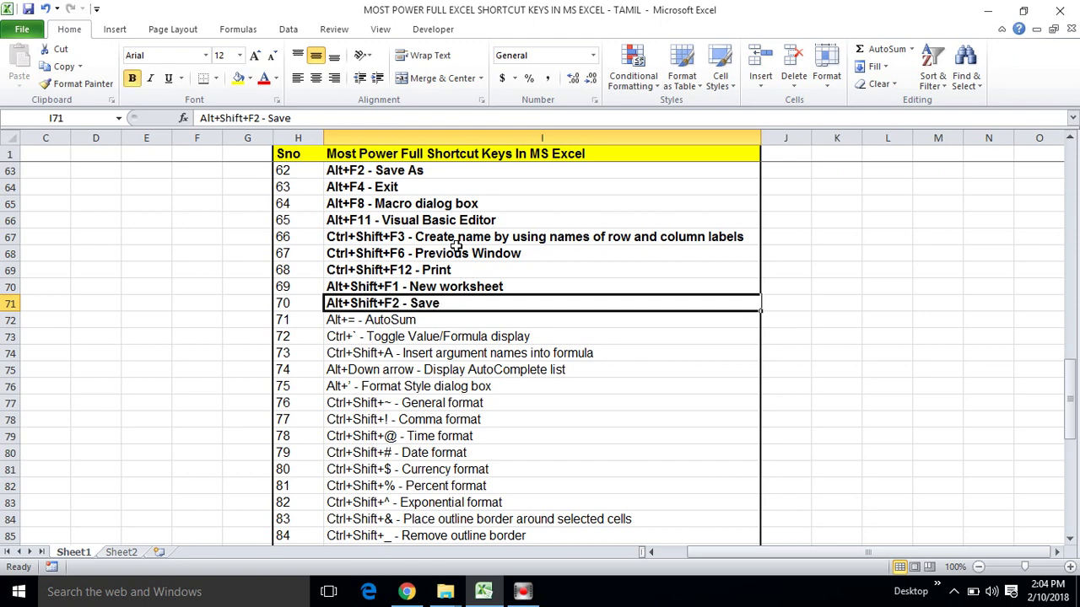
pyautogui.press('Down')
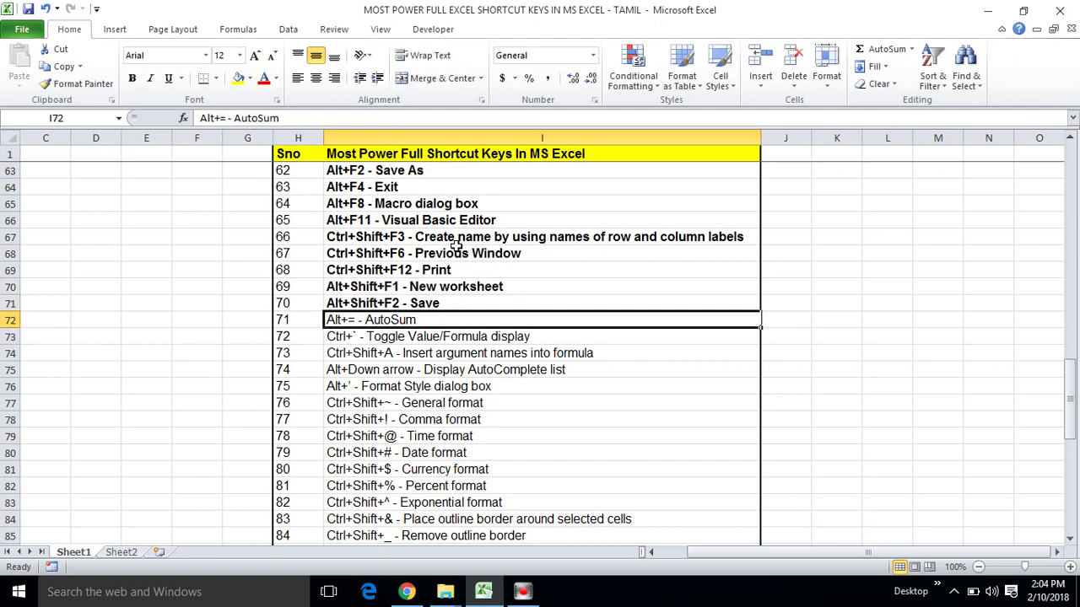
pyautogui.hotkey('ctrl', 'b')
pyautogui.press('Down')
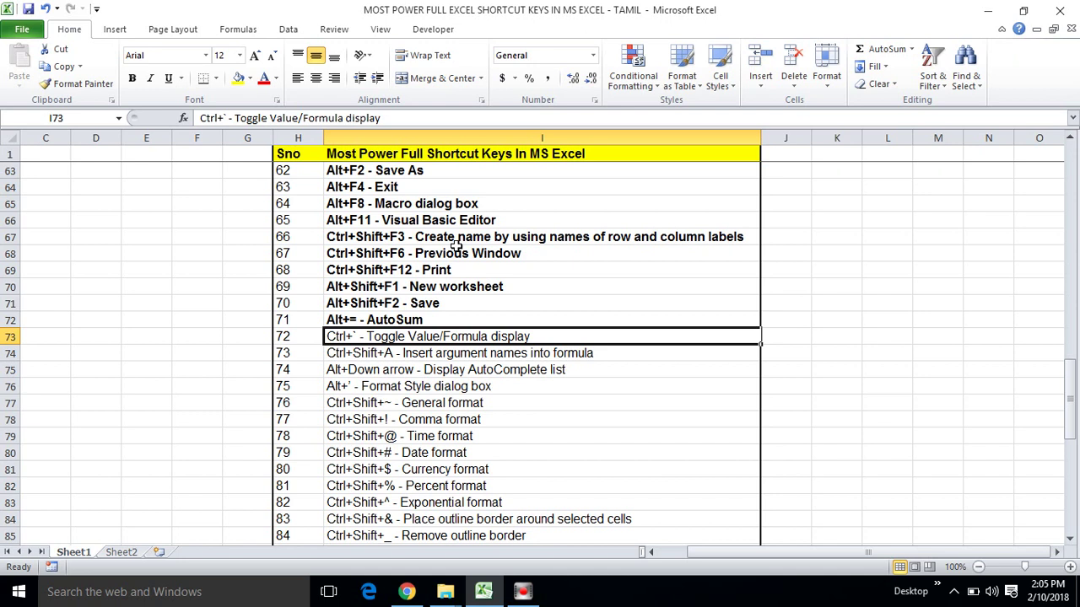
# Step: Bold the Toggle Value/Formula, Insert argument names, AutoComplete list and Format Style entries
pyautogui.hotkey('ctrl', 'b')
pyautogui.press('Down')
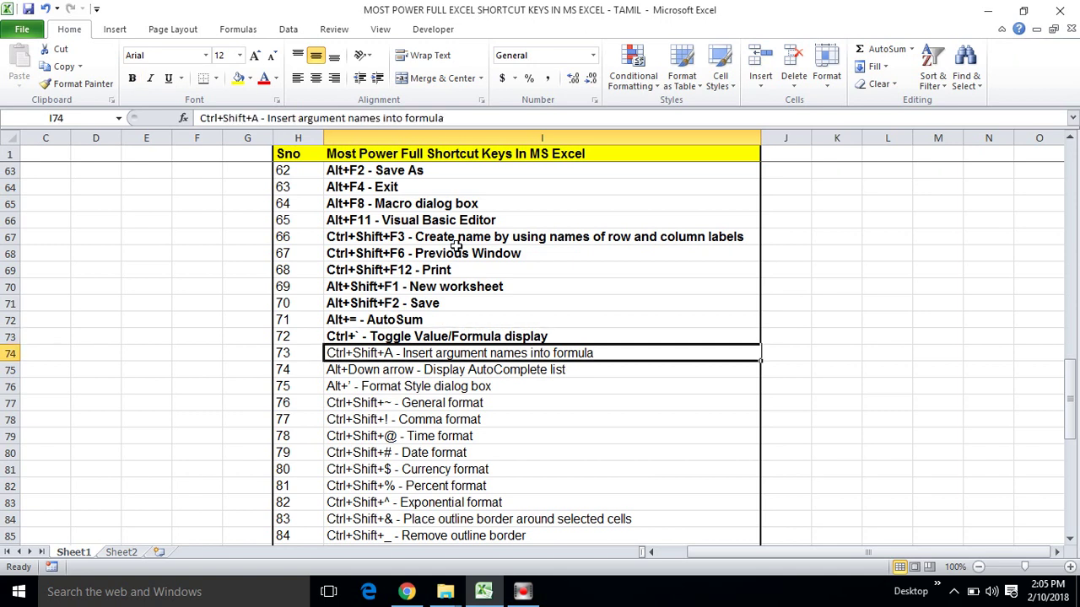
pyautogui.hotkey('ctrl', 'b')
pyautogui.press('Down')
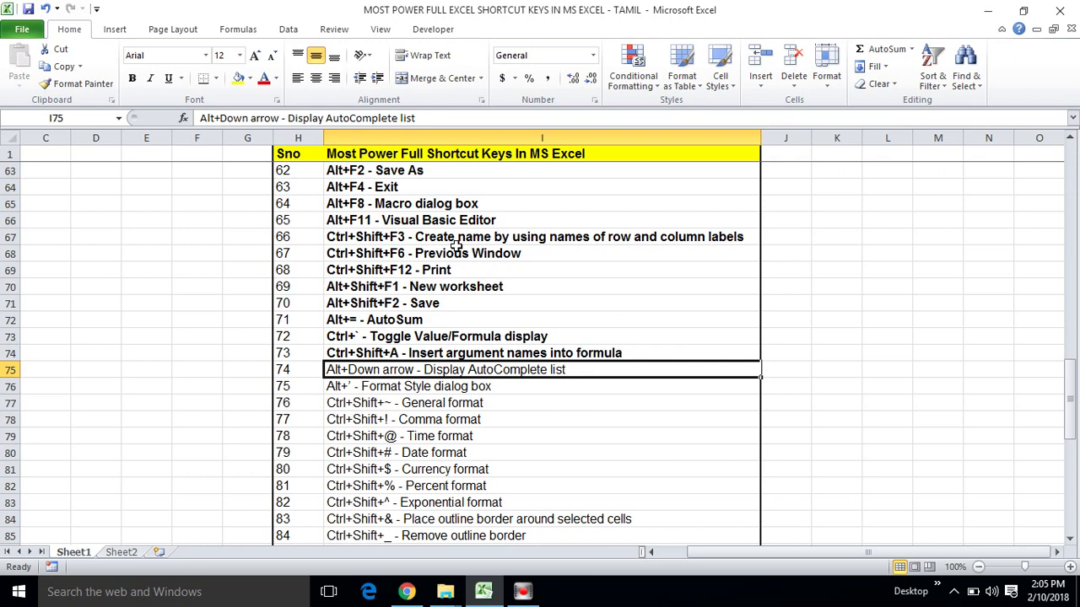
pyautogui.hotkey('ctrl', 'b')
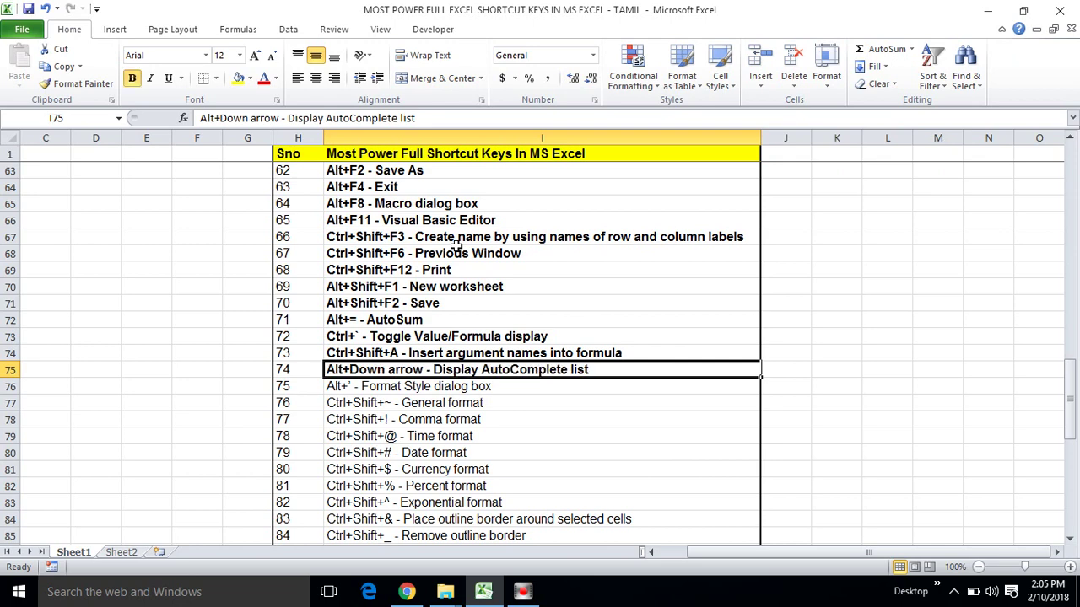
pyautogui.press('Down')
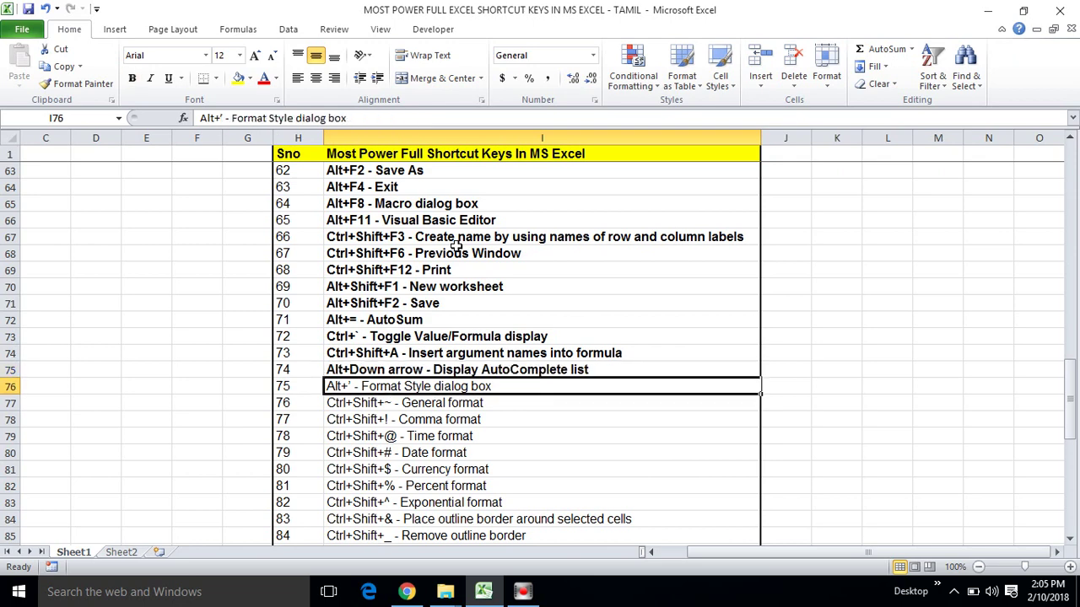
pyautogui.hotkey('ctrl', 'b')
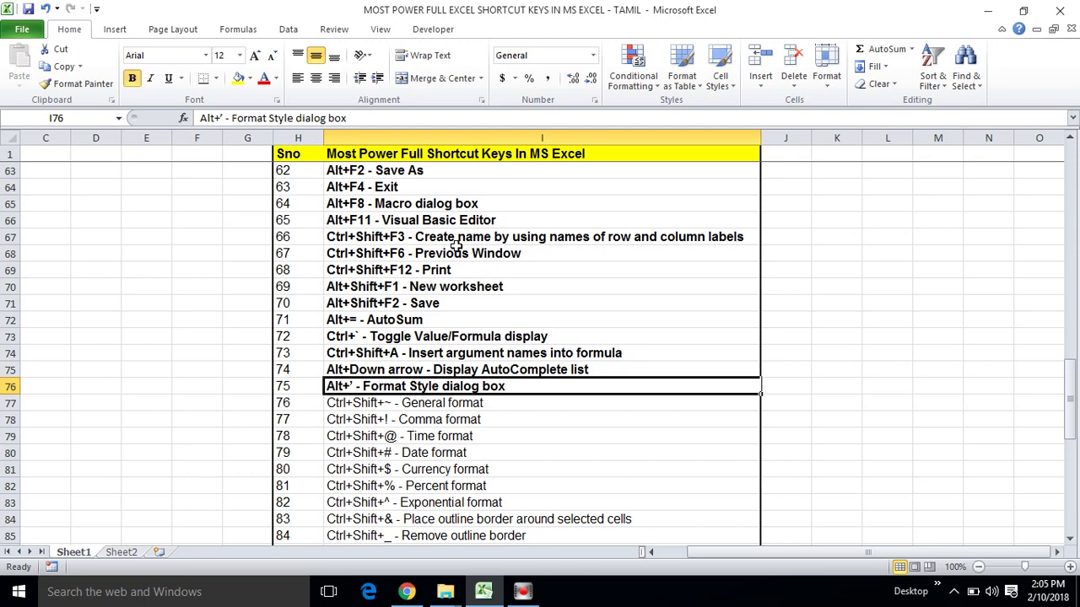
pyautogui.press('Down')
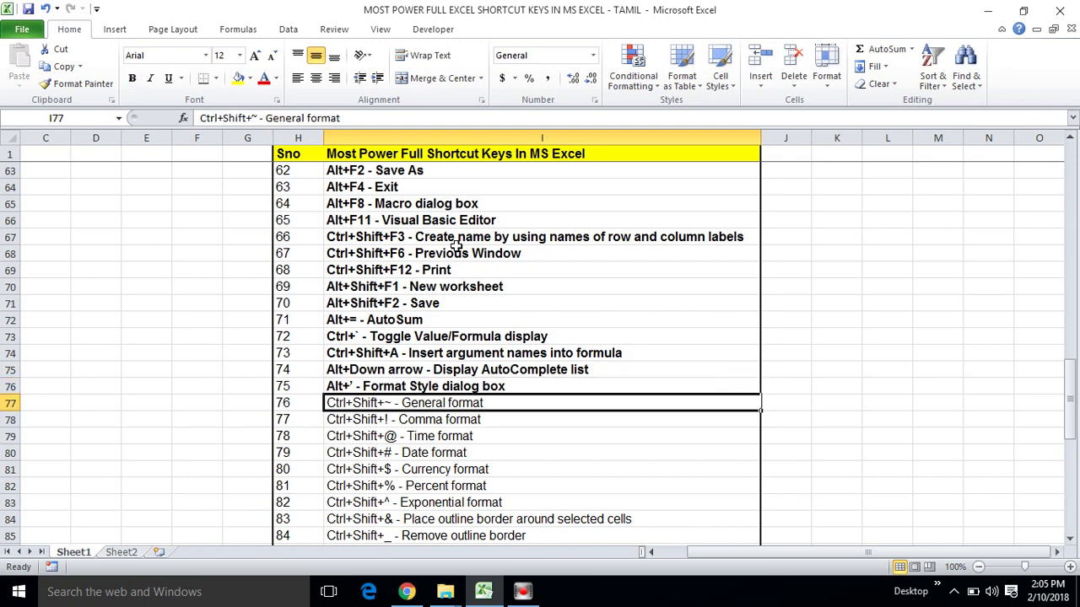
# Step: Bold the General format and Comma format entries
pyautogui.hotkey('ctrl', 'b')
pyautogui.keyDown('ctrl'); pyautogui.click(456, 247); pyautogui.keyUp('ctrl')
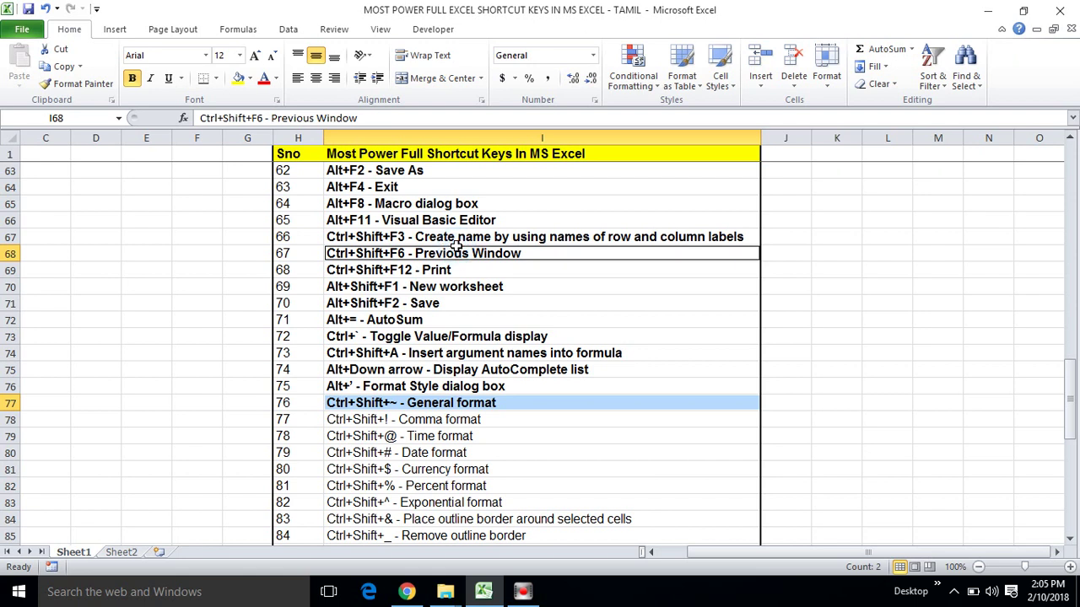
pyautogui.press('Down')
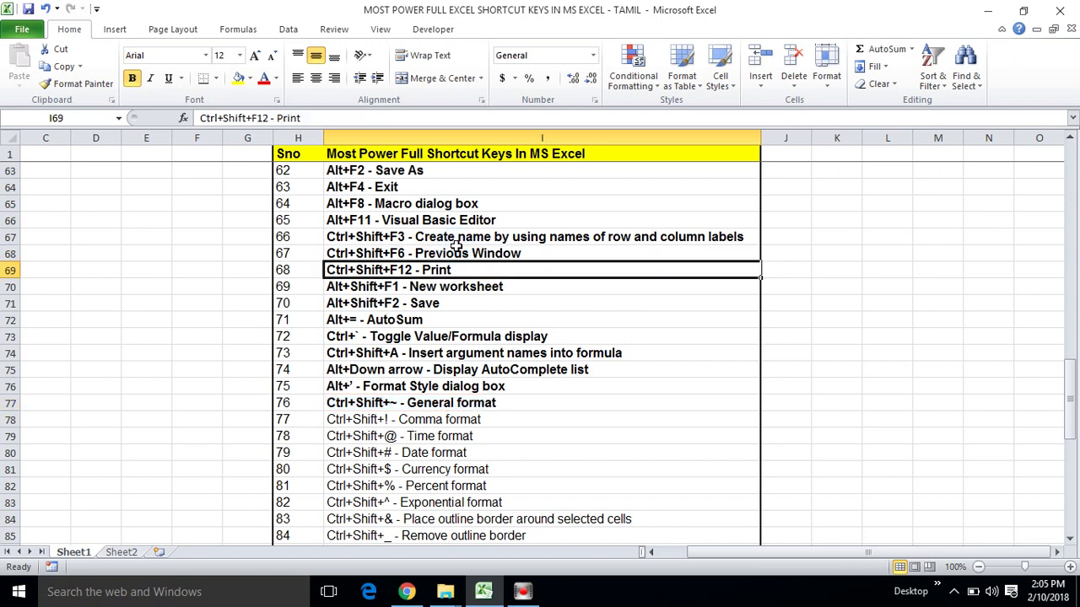
pyautogui.press('Down')
pyautogui.press('Down')
pyautogui.press('Down')
pyautogui.press('Down')
pyautogui.press('Down')
pyautogui.press('Down')
pyautogui.press('Up')
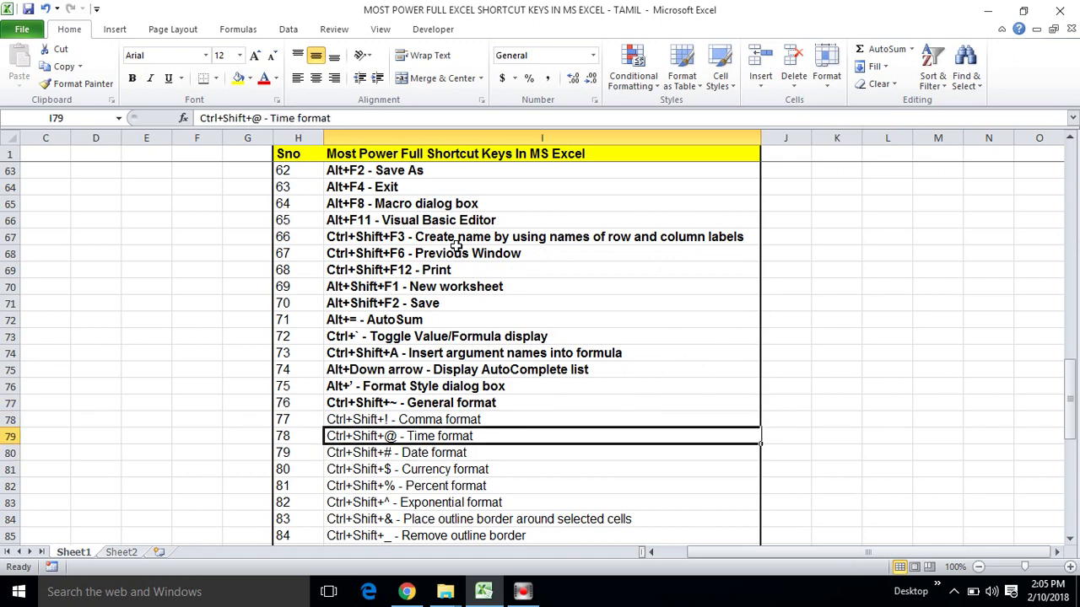
pyautogui.press('Up')
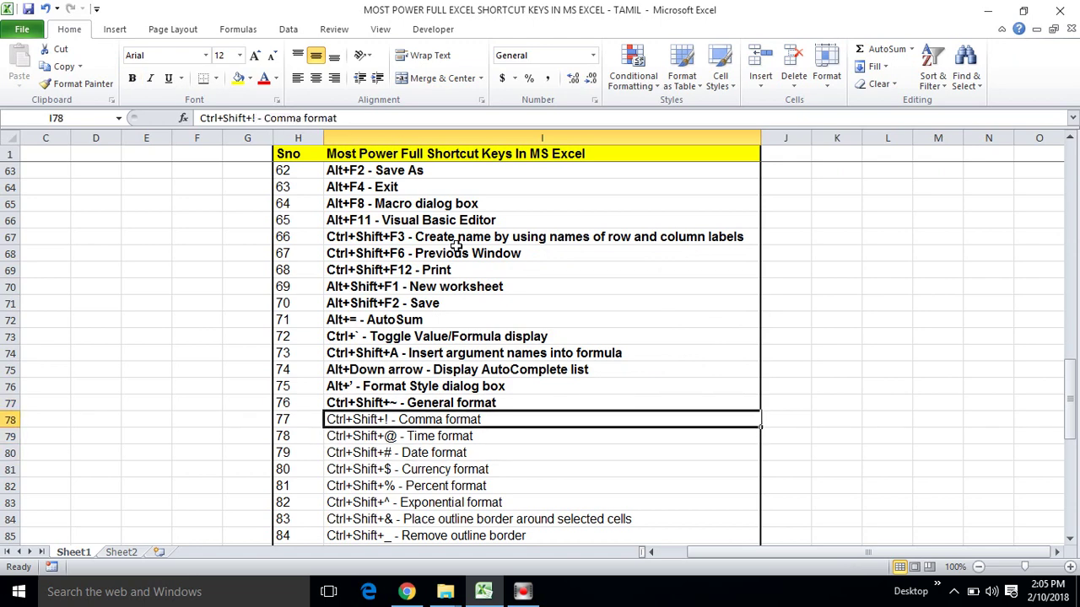
pyautogui.hotkey('ctrl', 'b')
pyautogui.press('Down')
pyautogui.press('Up')
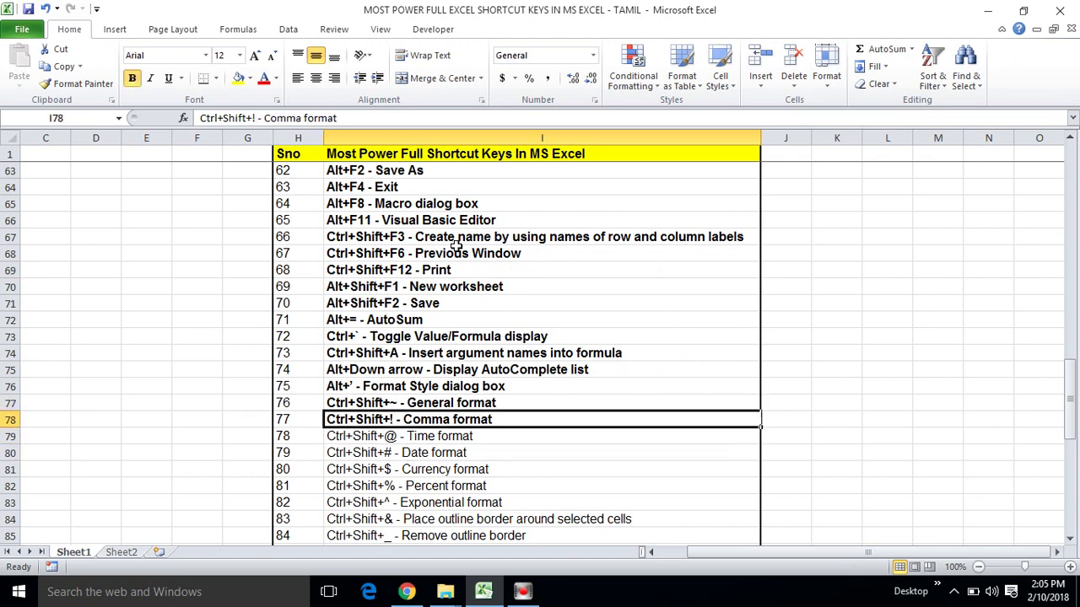
pyautogui.press('Up')
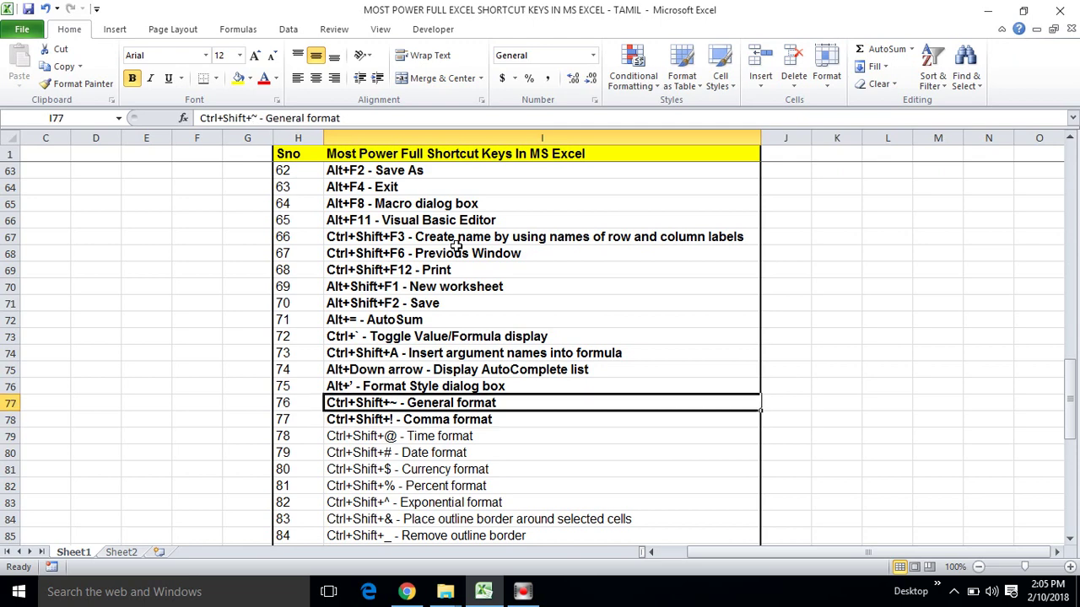
pyautogui.press('Down')
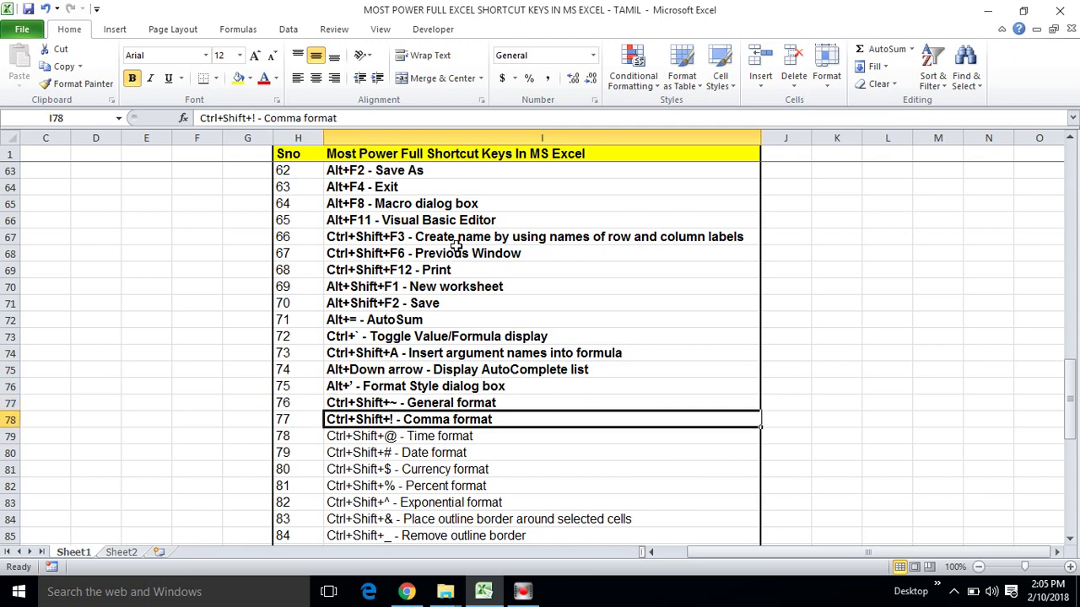
# Step: Bold the Time, Date, Currency and Percent format entries
pyautogui.press('Down')
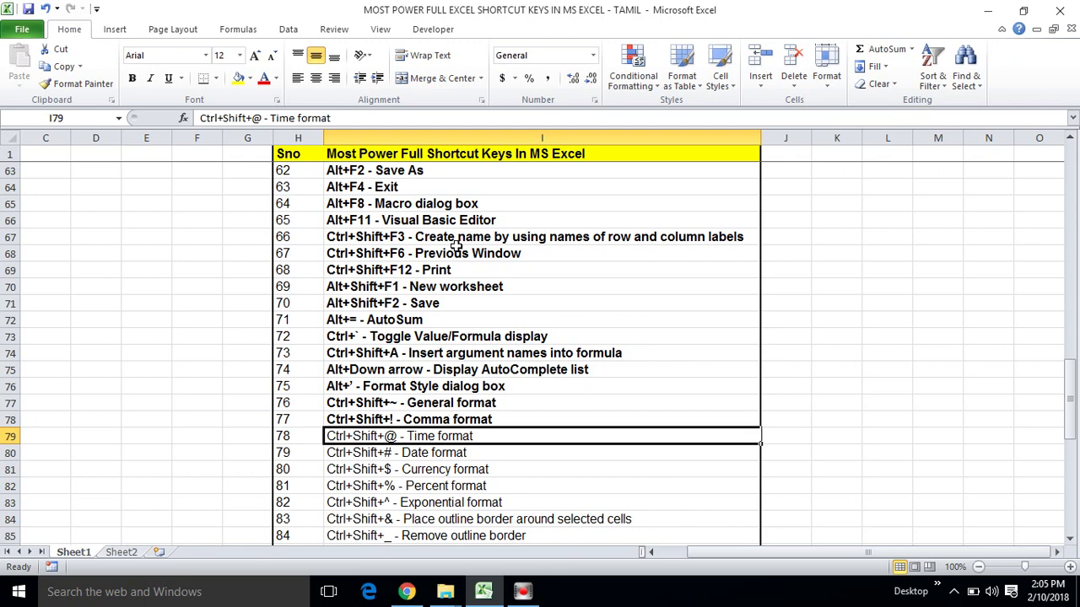
pyautogui.hotkey('ctrl', 'b')
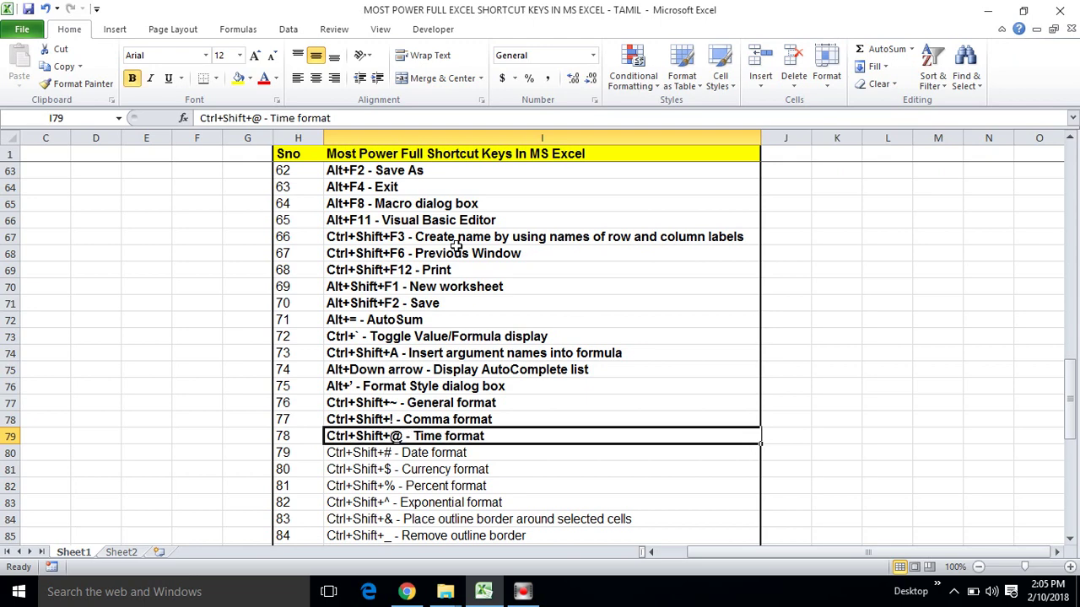
pyautogui.press('Down')
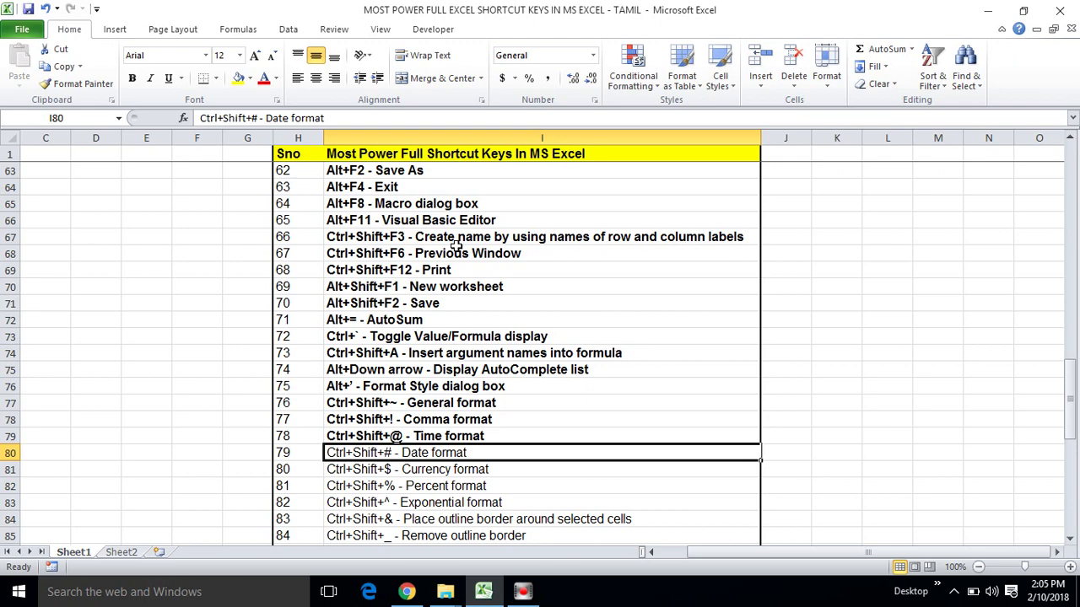
pyautogui.hotkey('ctrl', 'b')
pyautogui.press('Down')
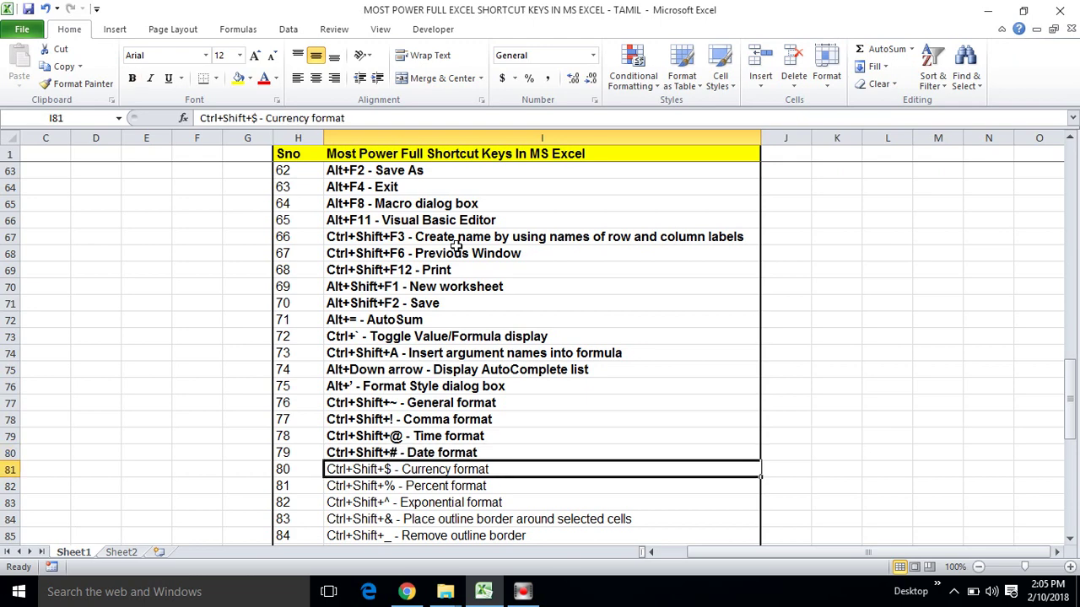
pyautogui.hotkey('ctrl', 'b')
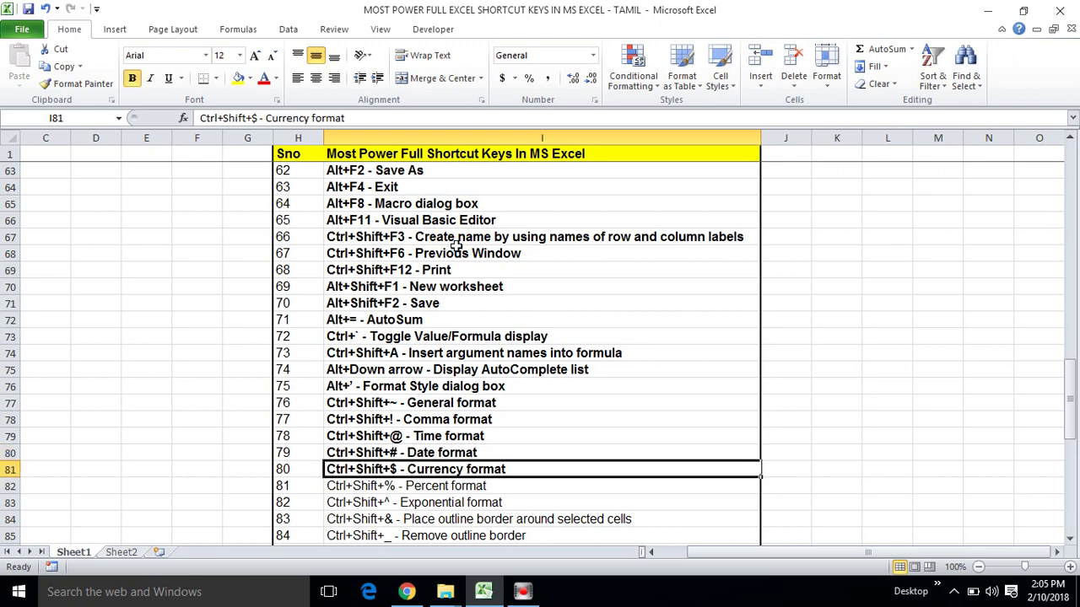
pyautogui.press('Down')
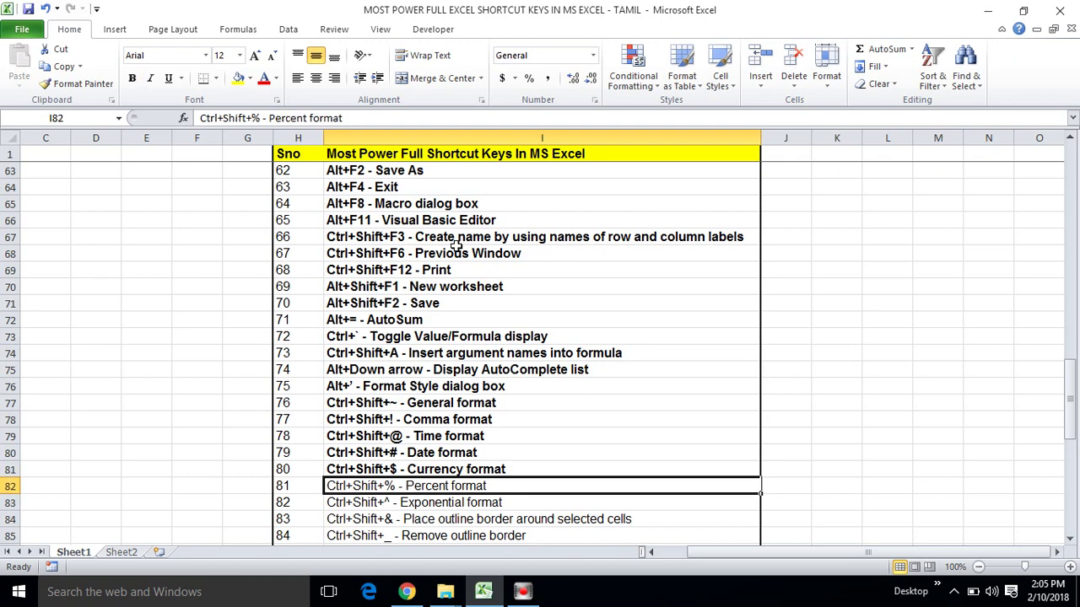
pyautogui.hotkey('ctrl', 'b')
pyautogui.press('Down')
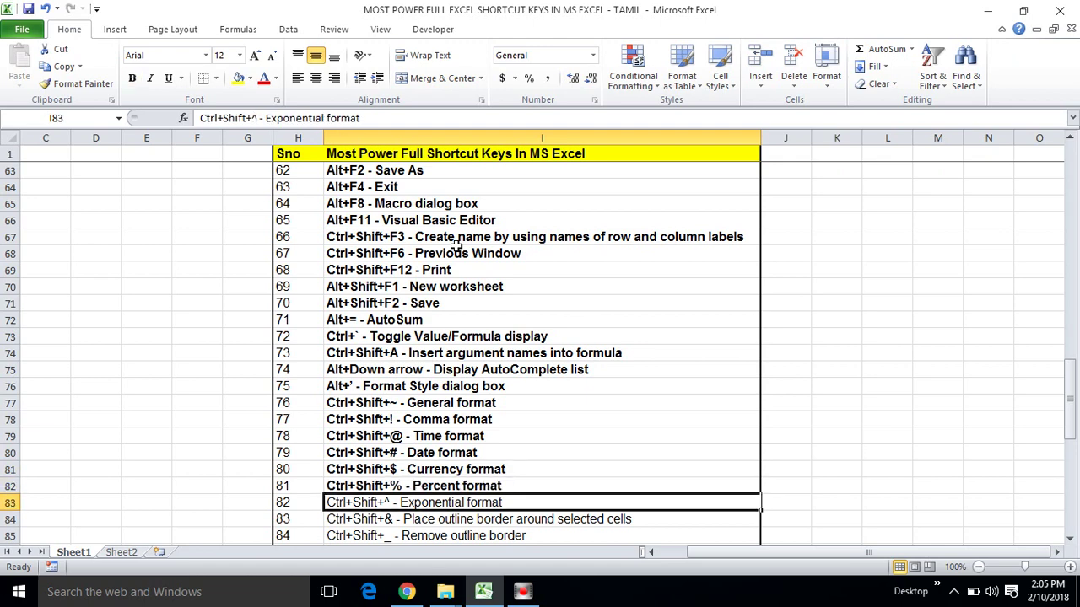
pyautogui.press('Down')
pyautogui.press('Down')
pyautogui.press('Down')
pyautogui.press('Down')
pyautogui.press('Down')
pyautogui.press('Down')
pyautogui.press('Down')
pyautogui.press('Down')
pyautogui.press('Down')
pyautogui.press('Down')
pyautogui.press('Down')
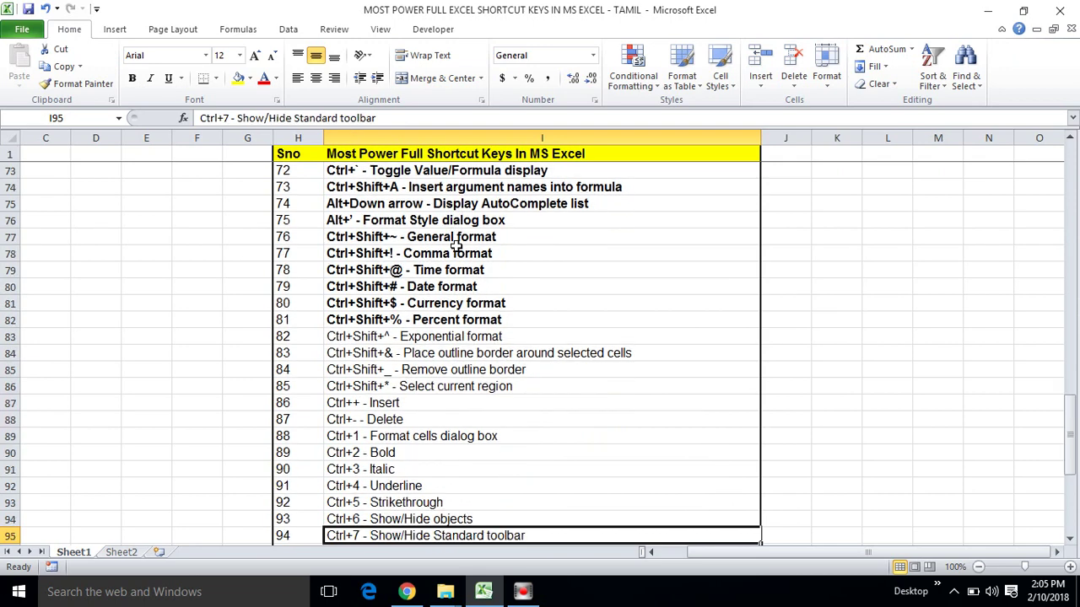
# Step: Bold the Exponential format, Place outline border and Remove outline border entries
pyautogui.press('Up')
pyautogui.press('Up')
pyautogui.press('Up')
pyautogui.press('Up')
pyautogui.press('Left')
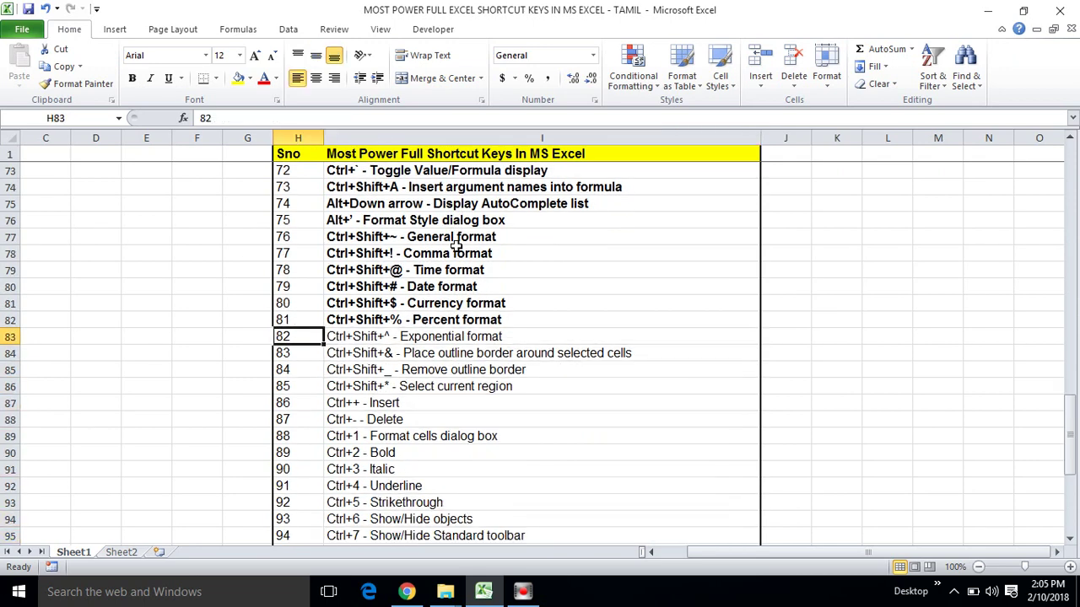
pyautogui.press('Right')
pyautogui.press('Down')
pyautogui.press('Left')
pyautogui.press('Up')
pyautogui.press('Right')
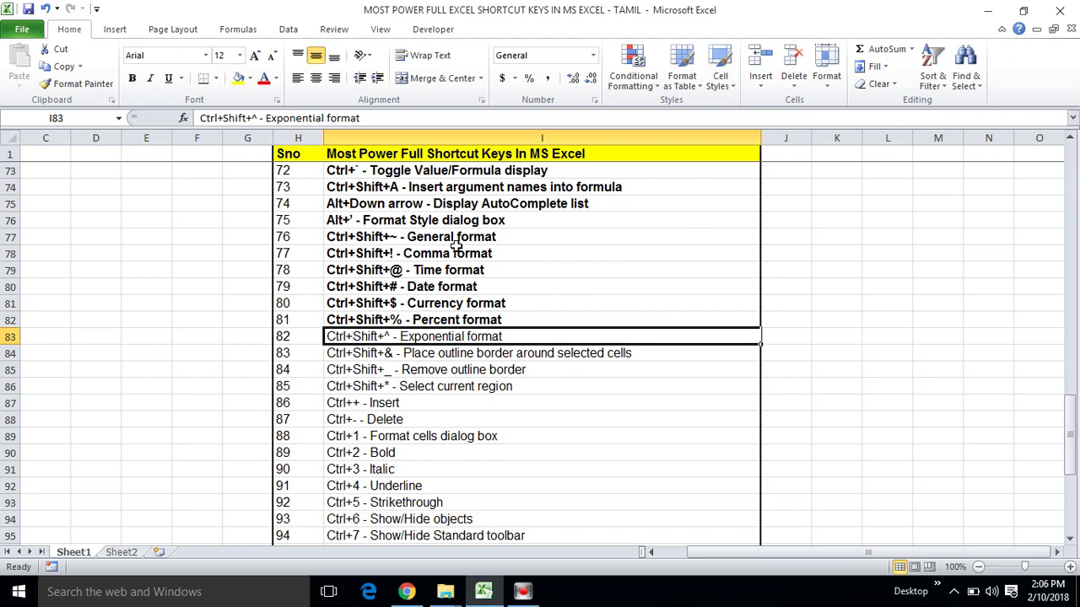
pyautogui.hotkey('ctrl', 'b')
pyautogui.press('Down')
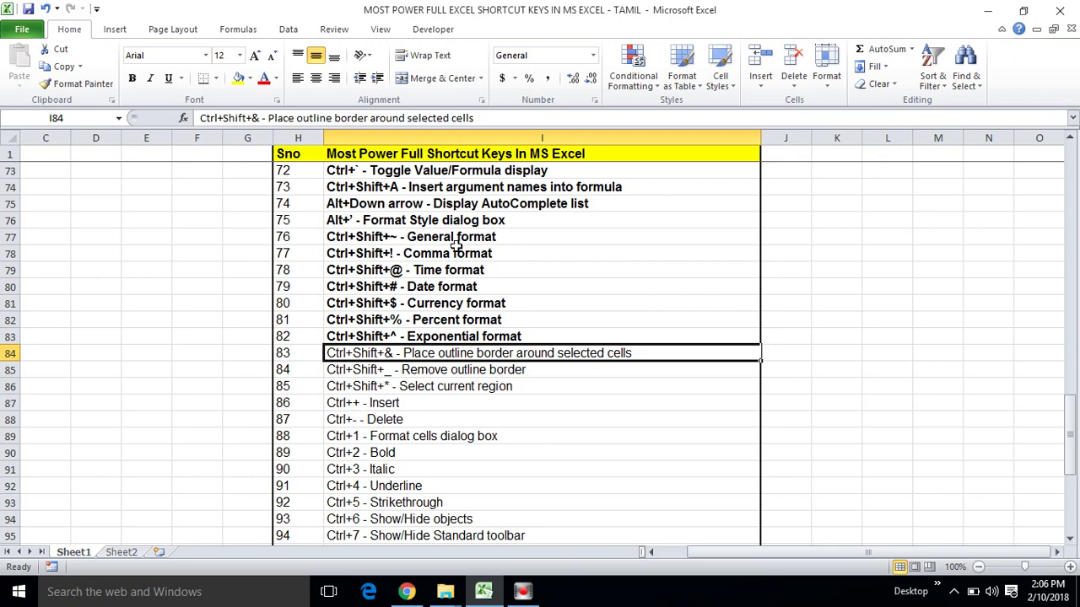
pyautogui.hotkey('ctrl', 'b')
pyautogui.press('Down')
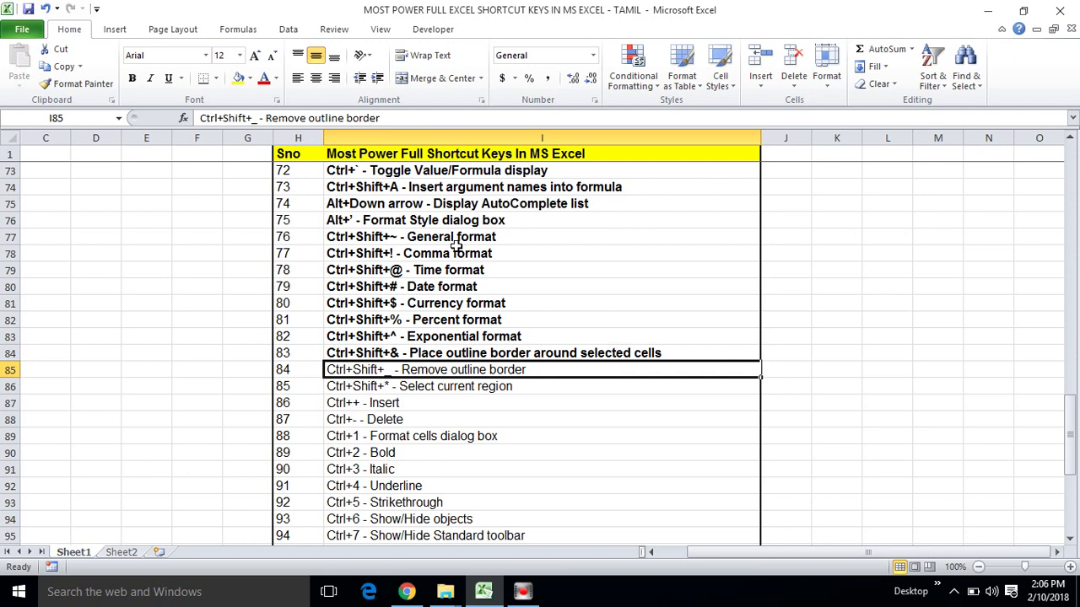
pyautogui.hotkey('ctrl', 'b')
# Step: Bold the Select current region, Insert, Delete and Format cells dialog box entries
pyautogui.press('Down')
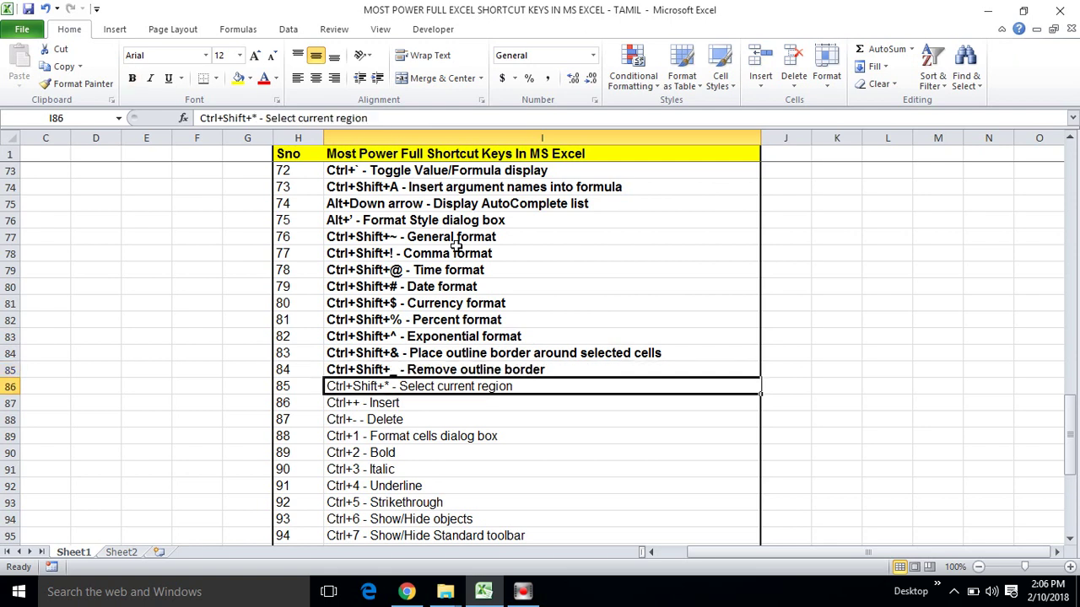
pyautogui.hotkey('ctrl', 'b')
pyautogui.press('Down')
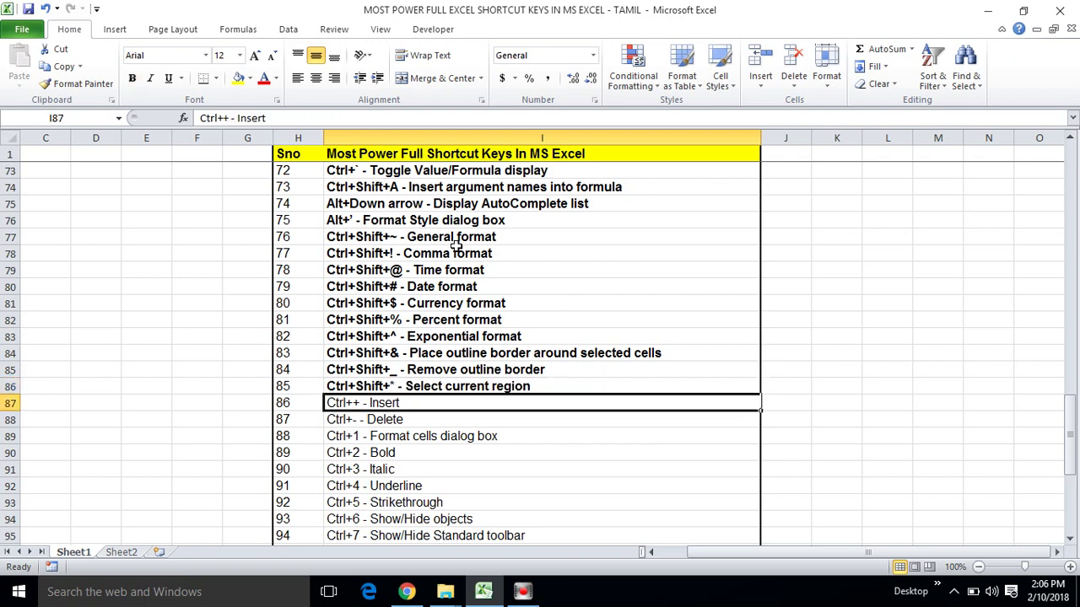
pyautogui.hotkey('ctrl', 'b')
pyautogui.press('Down')
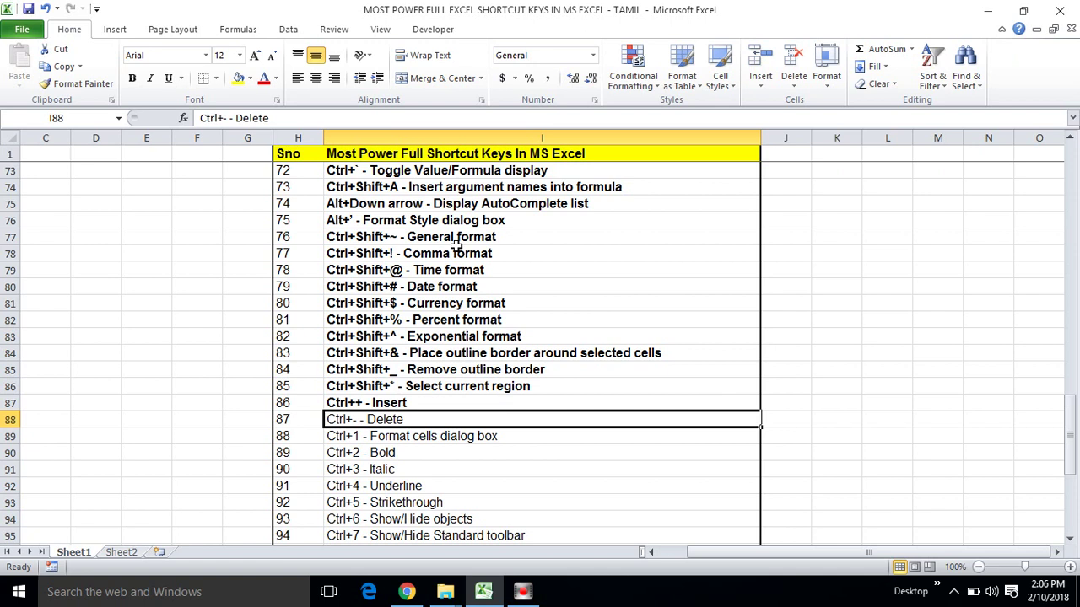
pyautogui.hotkey('ctrl', 'b')
pyautogui.press('Down')
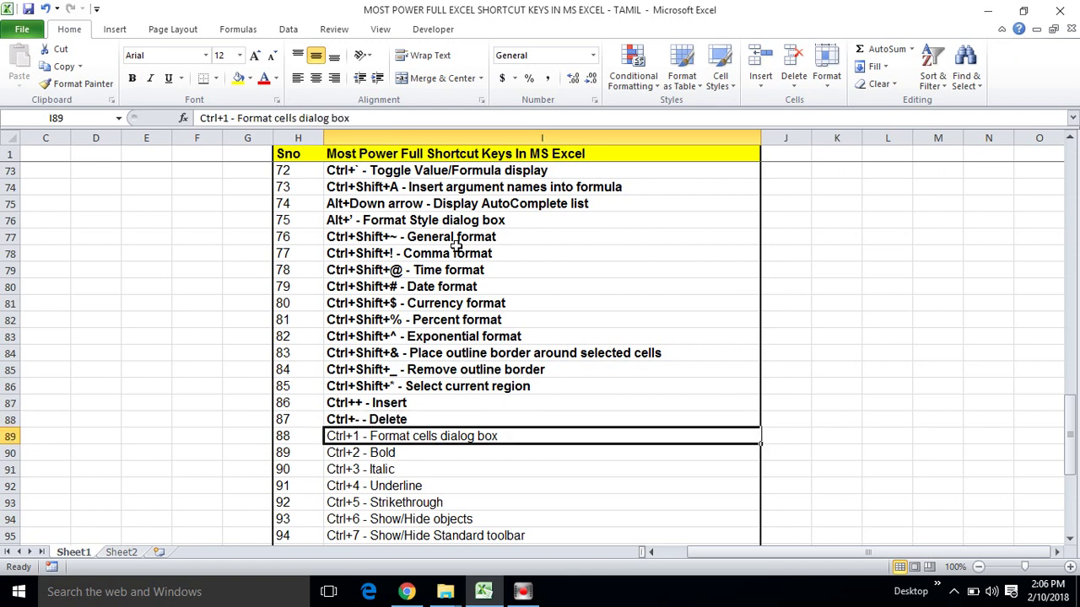
pyautogui.hotkey('ctrl', 'b')
# Step: Bold the Ctrl+2 Bold, Italic and Ctrl+4 Underline entries
pyautogui.press('Down')
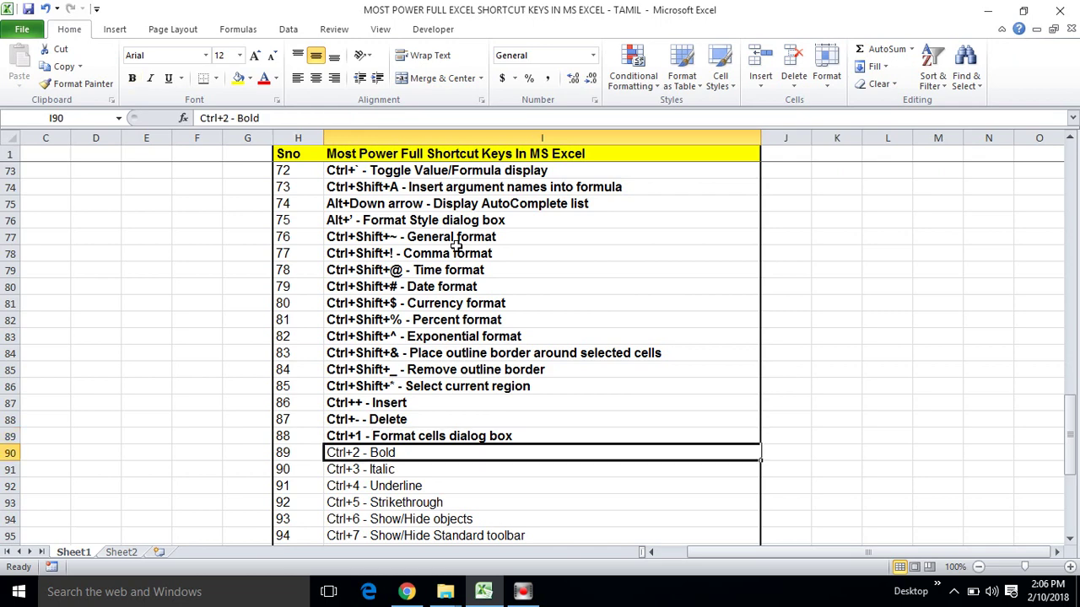
pyautogui.hotkey('ctrl', 'b')
pyautogui.press('Down')
pyautogui.hotkey('ctrl', 'b')
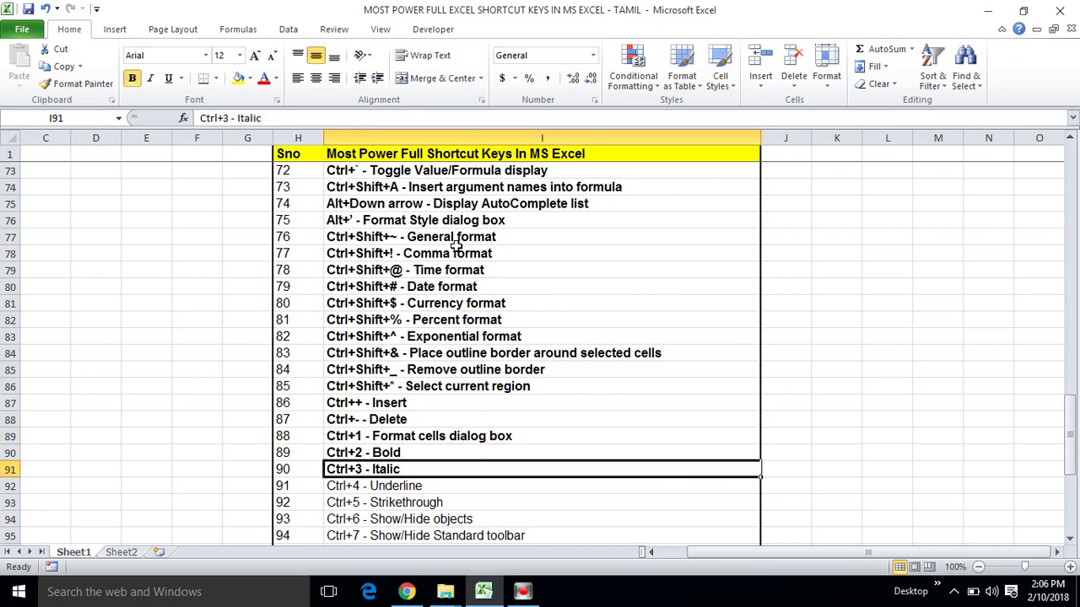
pyautogui.press('Down')
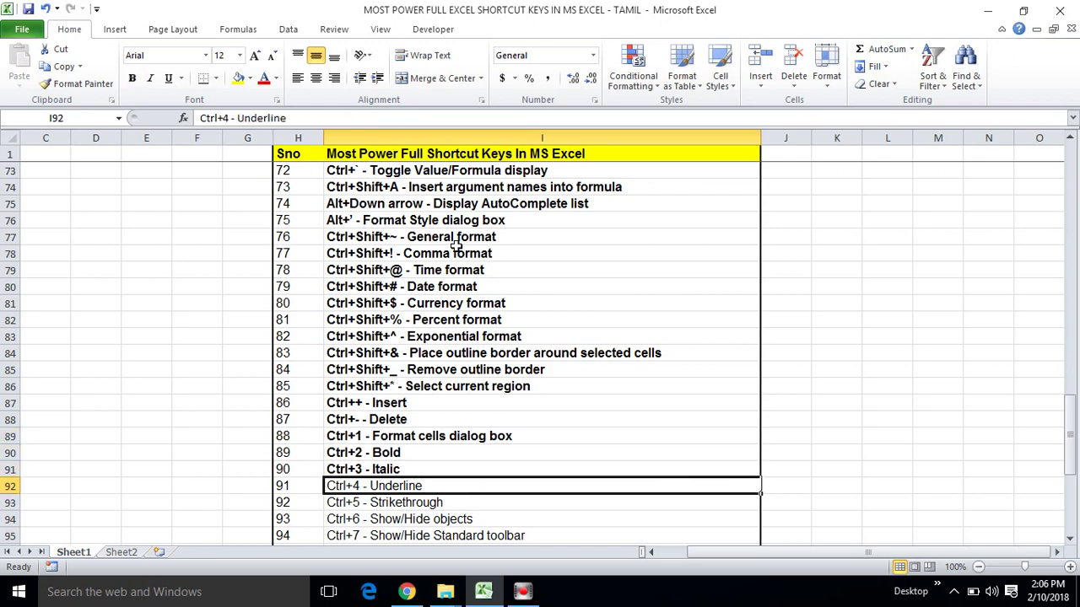
pyautogui.hotkey('ctrl', 'b')
pyautogui.press('Down')
pyautogui.press('Down')
pyautogui.press('Down')
pyautogui.press('Down')
pyautogui.press('Down')
pyautogui.press('Down')
pyautogui.press('Down')
pyautogui.press('Down')
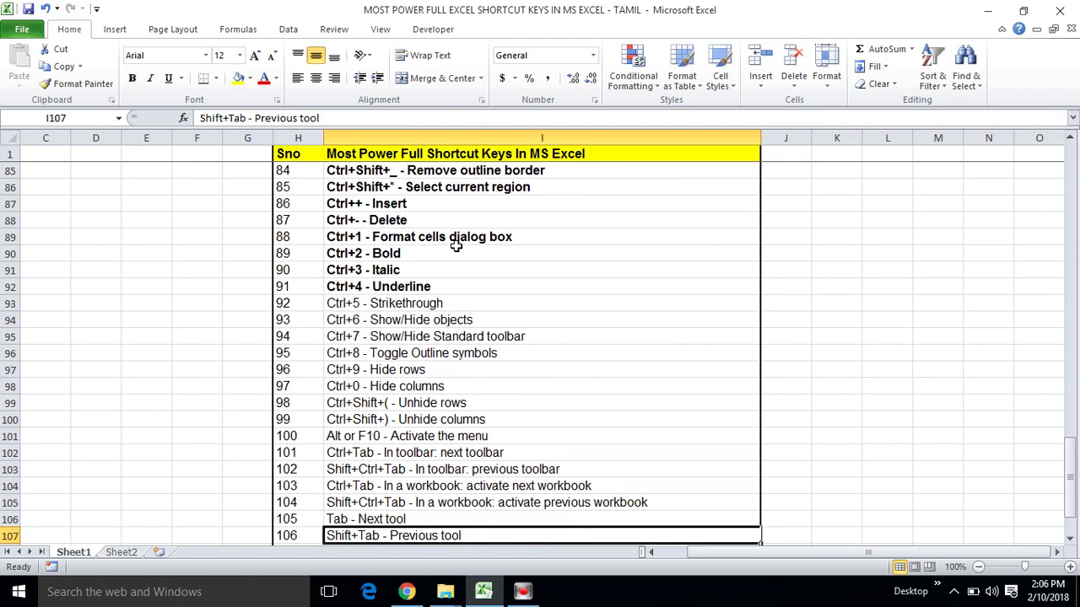
# Step: Bold the Strikethrough, Show/Hide objects, Ctrl+7, Ctrl+8, Ctrl+9 and Ctrl+0 entries in column I
pyautogui.press('Up')
pyautogui.press('Up')
pyautogui.press('Up')
pyautogui.press('Up')
pyautogui.press('Up')
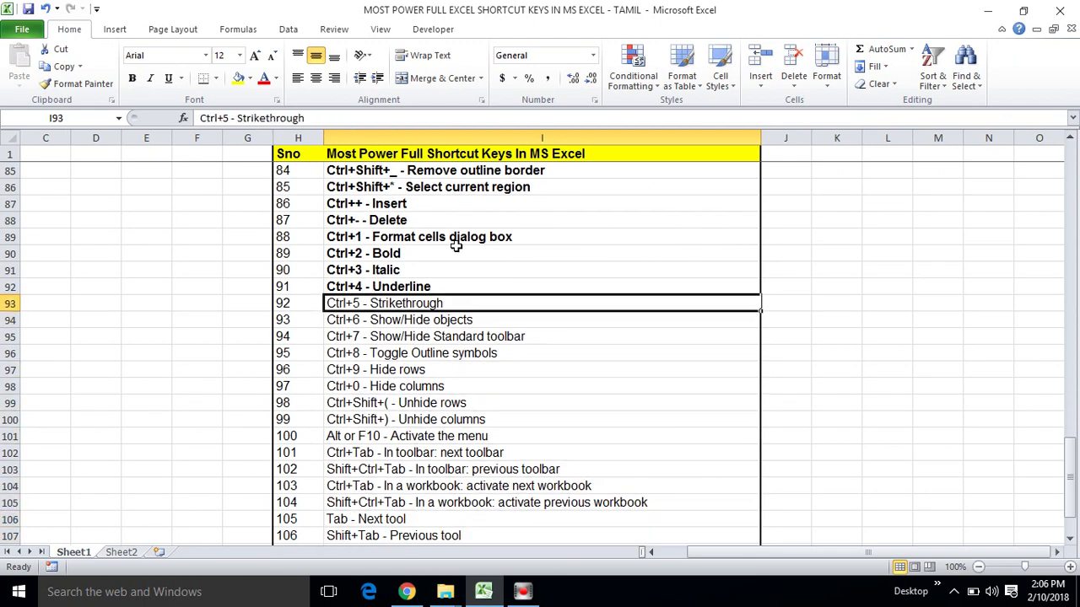
pyautogui.hotkey('ctrl', 'b')
pyautogui.press('Down')
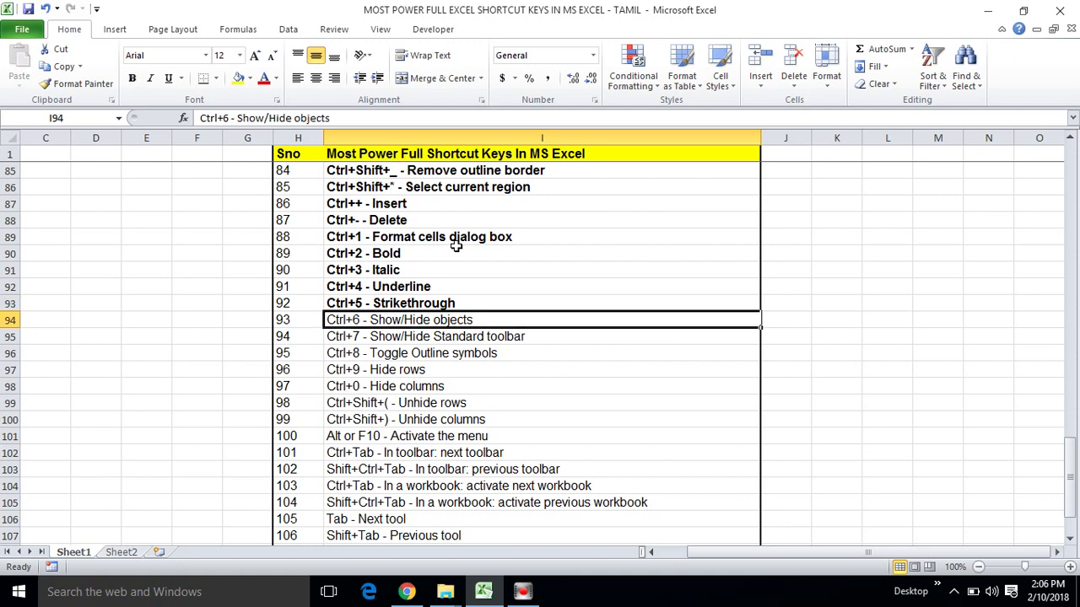
pyautogui.hotkey('ctrl', 'b')
pyautogui.press('Down')
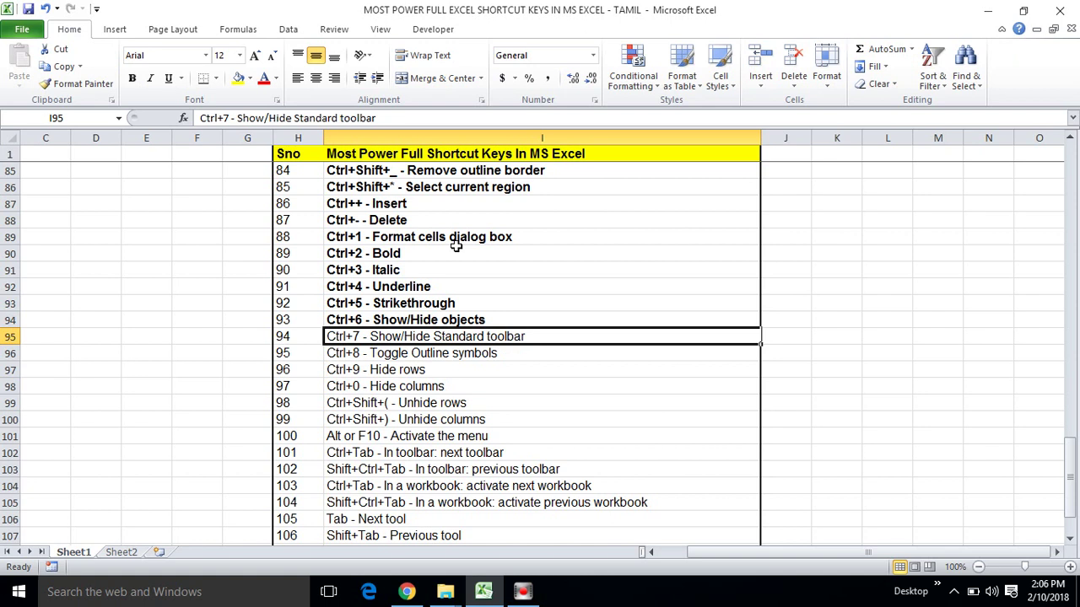
pyautogui.hotkey('ctrl', 'b')
pyautogui.press('Down')
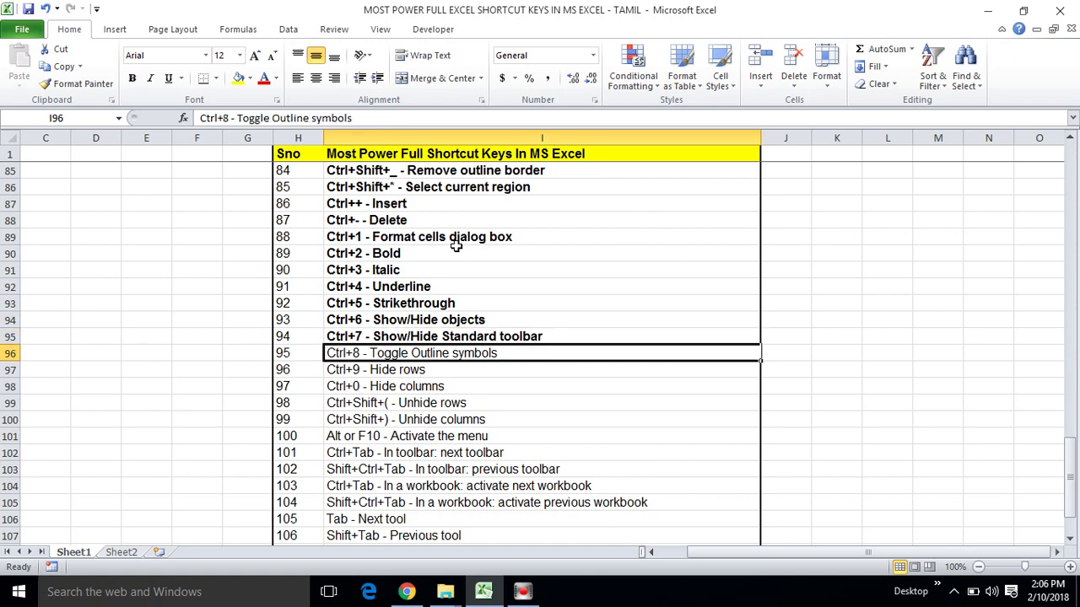
pyautogui.hotkey('ctrl', 'b')
pyautogui.press('Down')
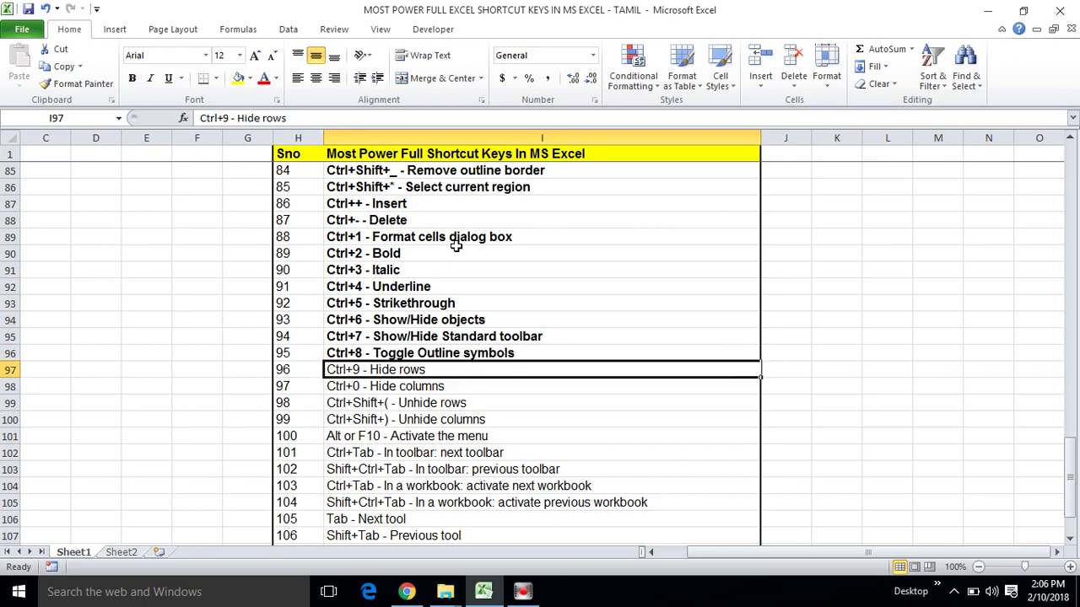
pyautogui.hotkey('ctrl', 'b')
pyautogui.press('Down')
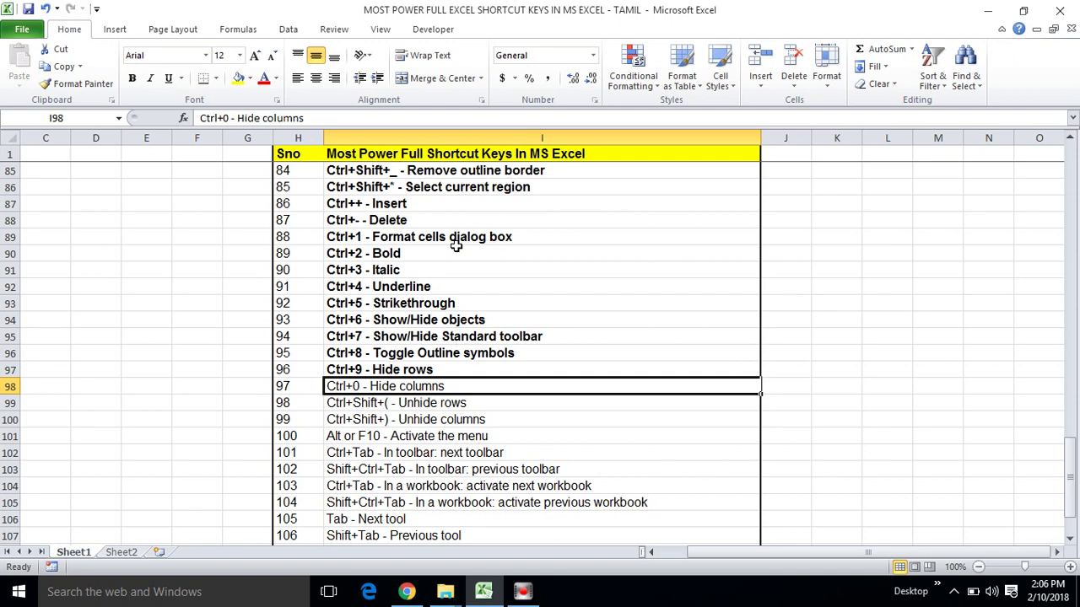
pyautogui.hotkey('ctrl', 'b')
# Step: Bold the Unhide rows, Unhide columns and Activate the menu entries, plus entries 101–102 (I102:I103)
pyautogui.press('Down')
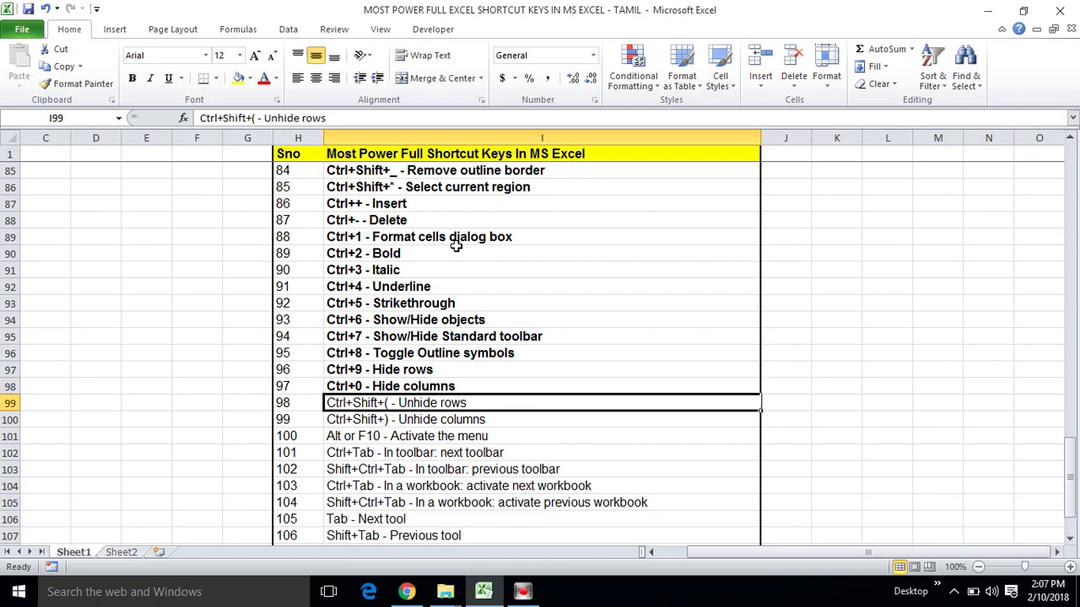
pyautogui.hotkey('ctrl', 'b')
pyautogui.press('Down')
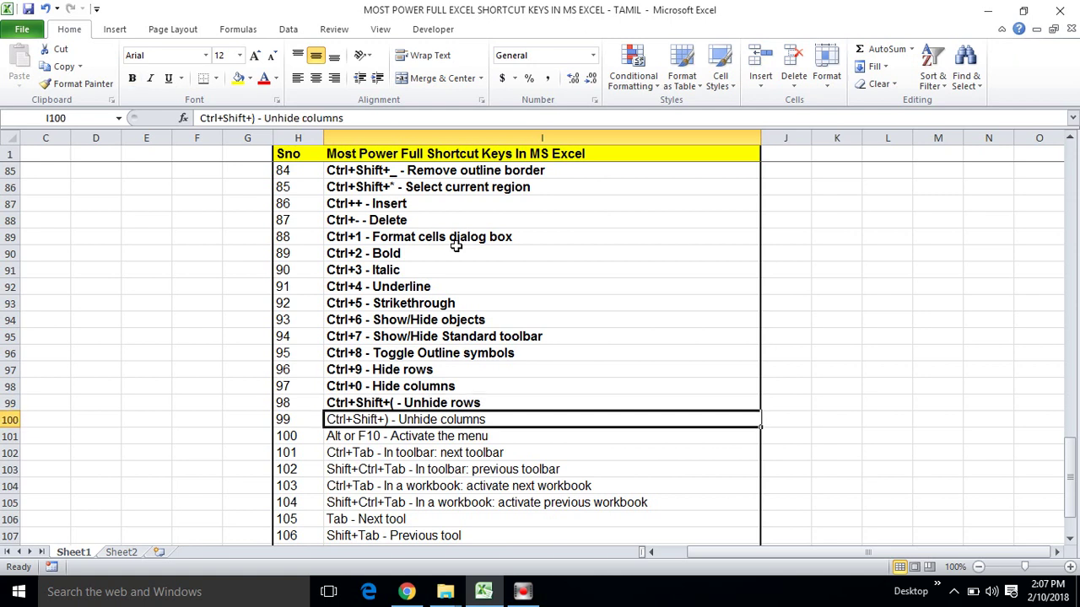
pyautogui.hotkey('ctrl', 'b')
pyautogui.press('Down')
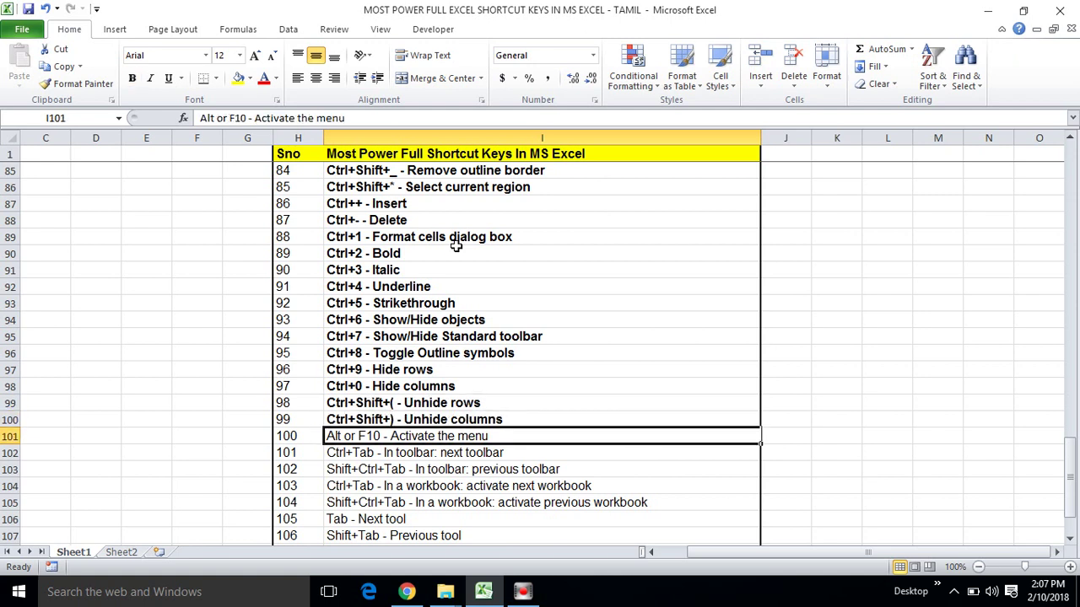
pyautogui.hotkey('ctrl', 'b')
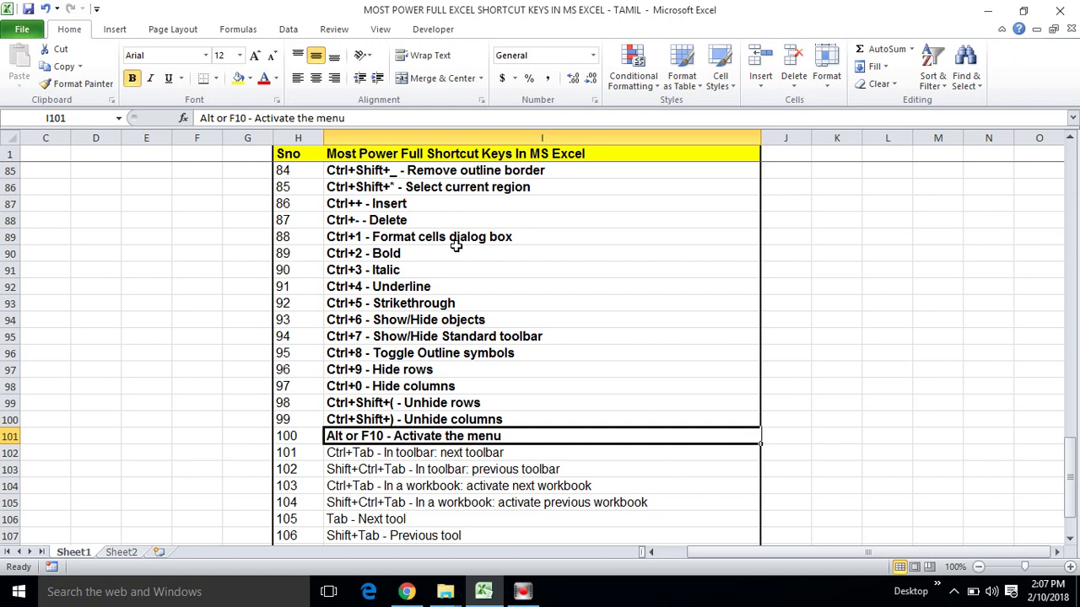
pyautogui.press('Down')
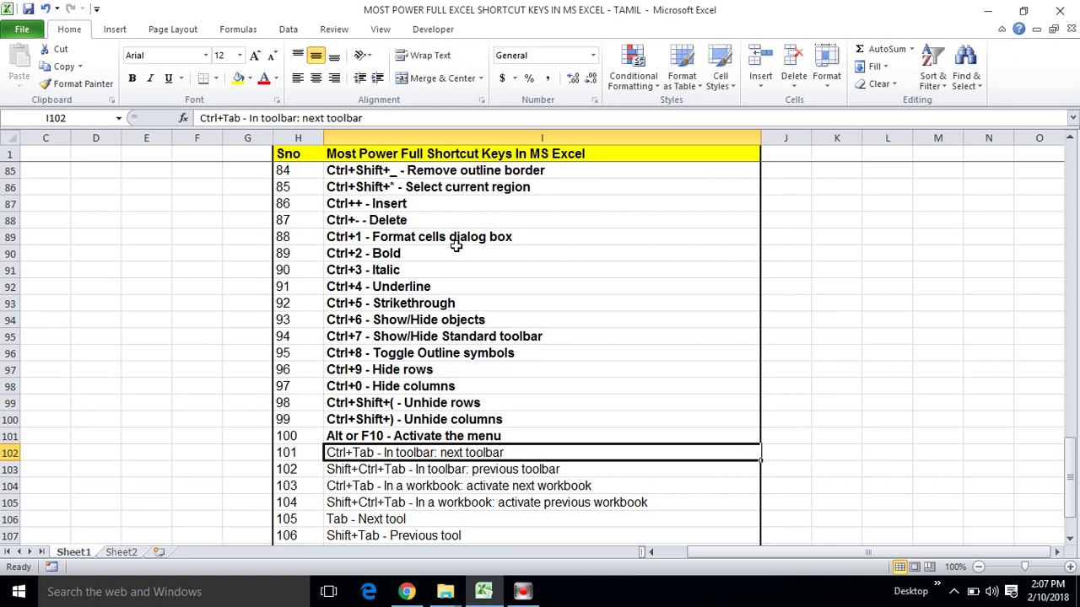
pyautogui.hotkey('ctrl', 'b')
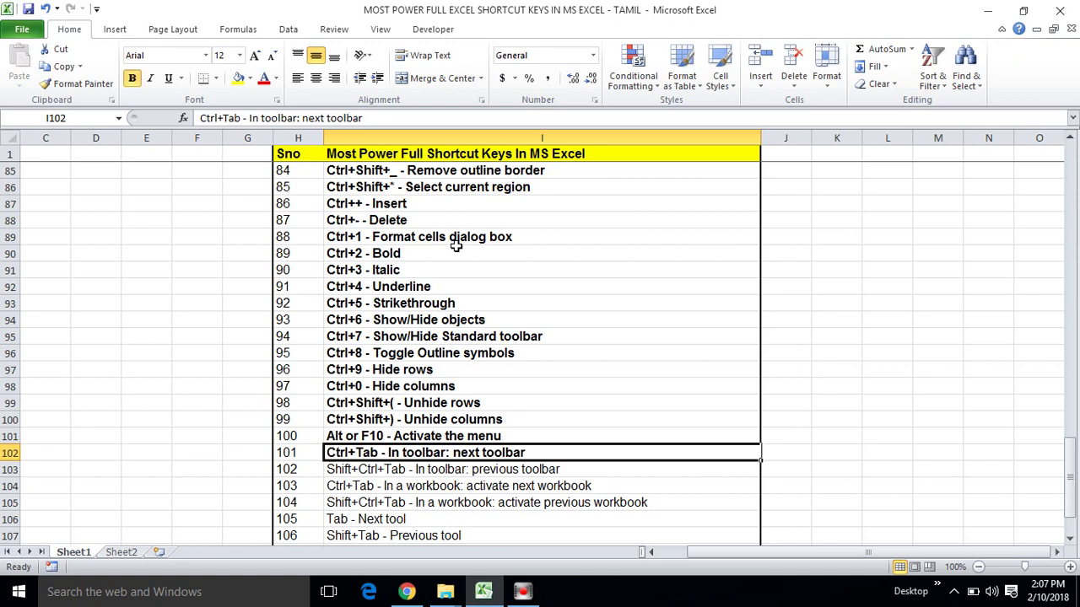
pyautogui.press('Down')
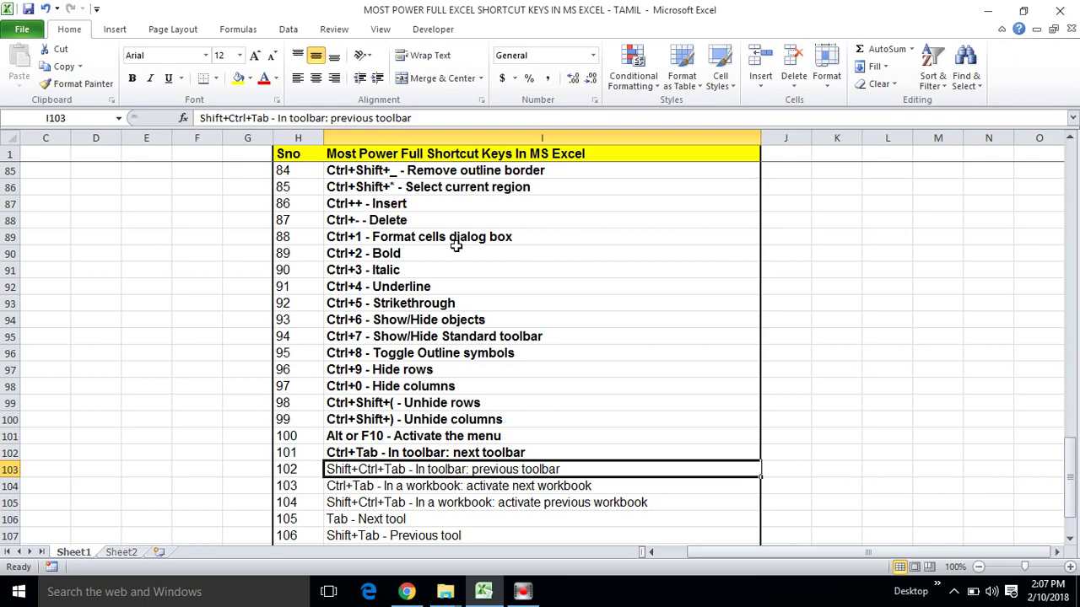
pyautogui.hotkey('ctrl', 'b')
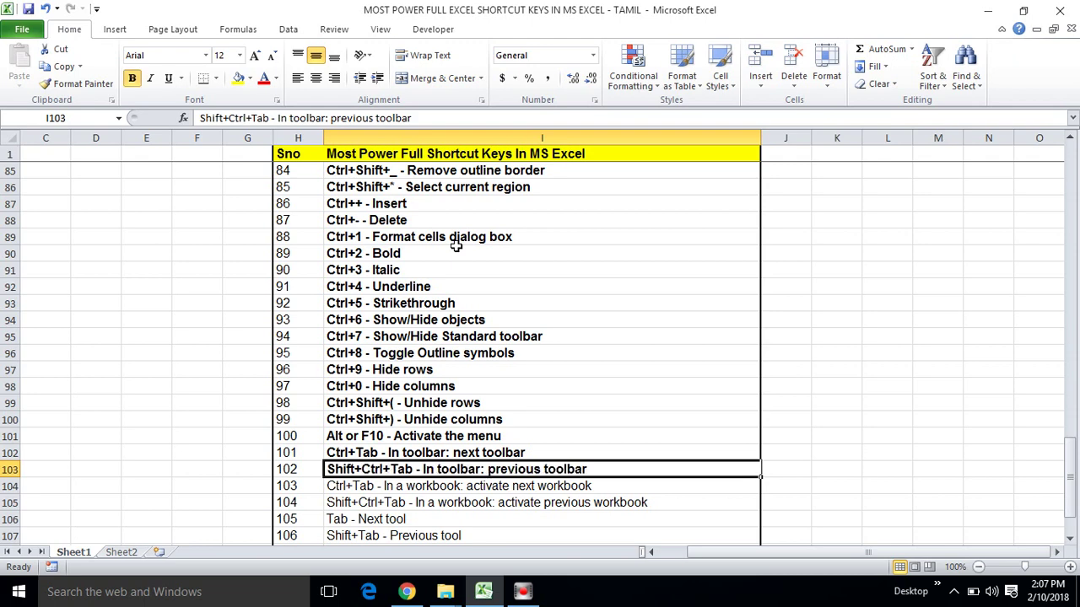
pyautogui.press('Down')
pyautogui.press('Down')
pyautogui.press('Down')
pyautogui.press('Down')
pyautogui.press('Up')
# Step: Bold entries 103 and 104 in I104:I105 and the Tab - Next tool entry
pyautogui.press('Up')
pyautogui.press('Up')
pyautogui.press('Up')
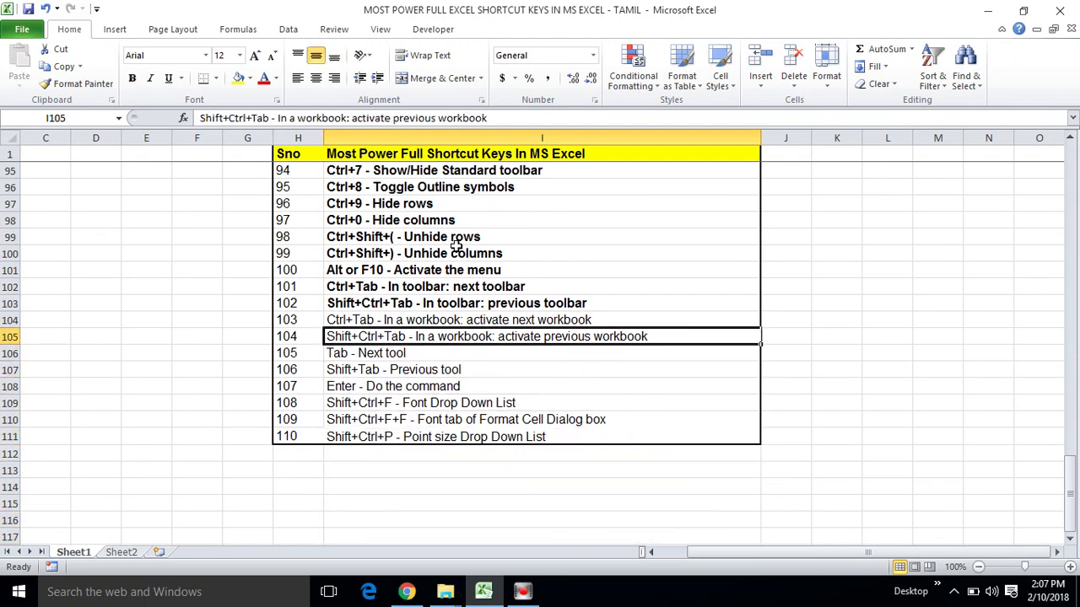
pyautogui.press('Up')
pyautogui.press('Up')
pyautogui.press('Down')
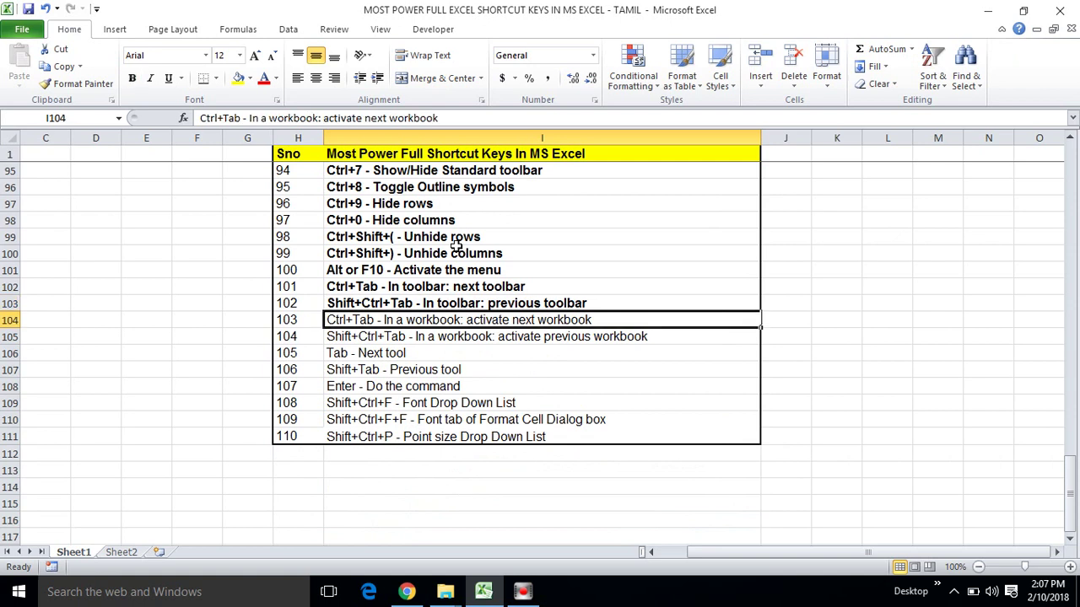
pyautogui.hotkey('ctrl', 'b')
pyautogui.press('Down')
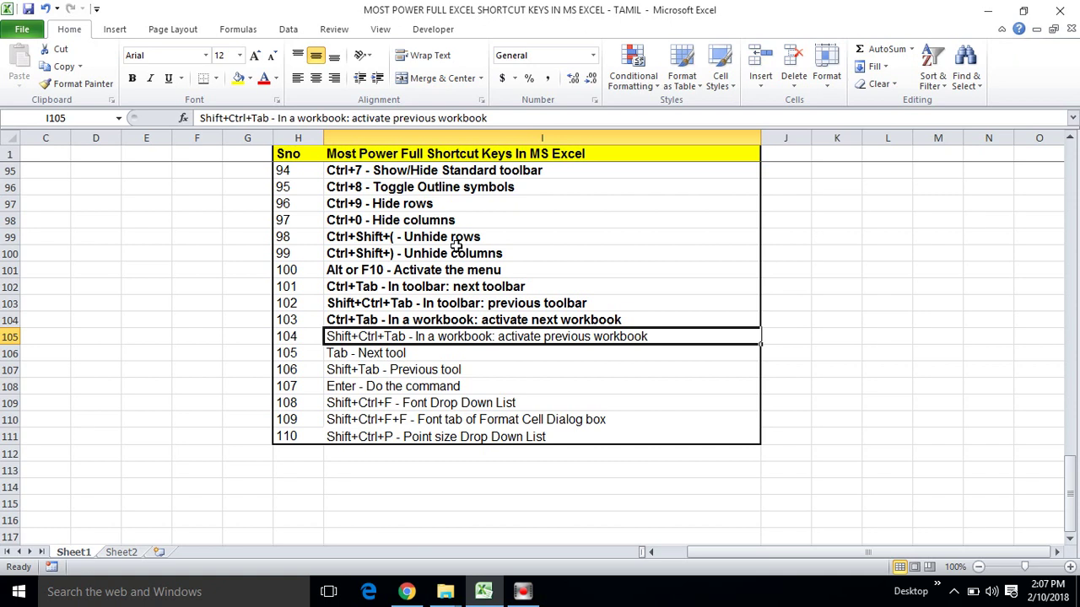
pyautogui.press('Down')
pyautogui.press('Up')
pyautogui.hotkey('ctrl', 'b')
pyautogui.press('Down')
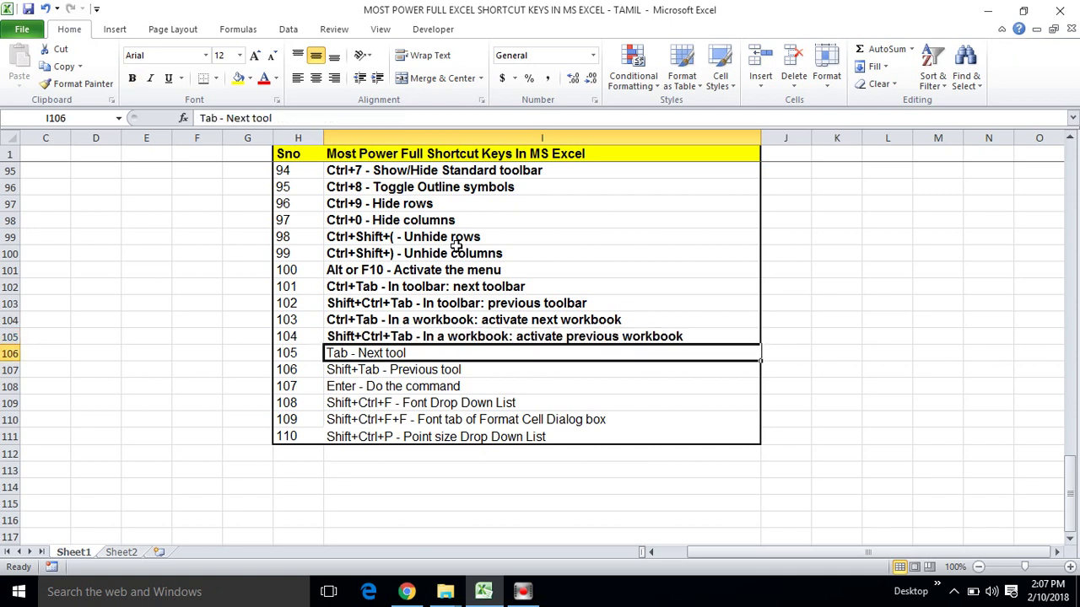
pyautogui.hotkey('ctrl', 'b')
pyautogui.press('Down')
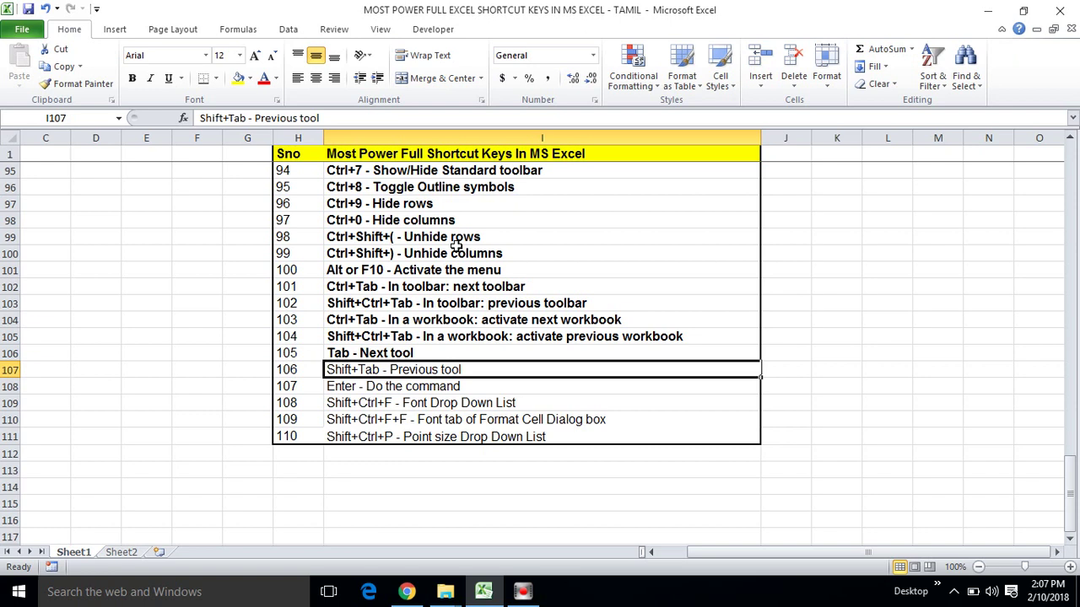
# Step: Bold the Shift+Tab, Enter - Do the command, Font Drop Down List entries and final entries 109–110
pyautogui.hotkey('ctrl', 'b')
pyautogui.press('Down')
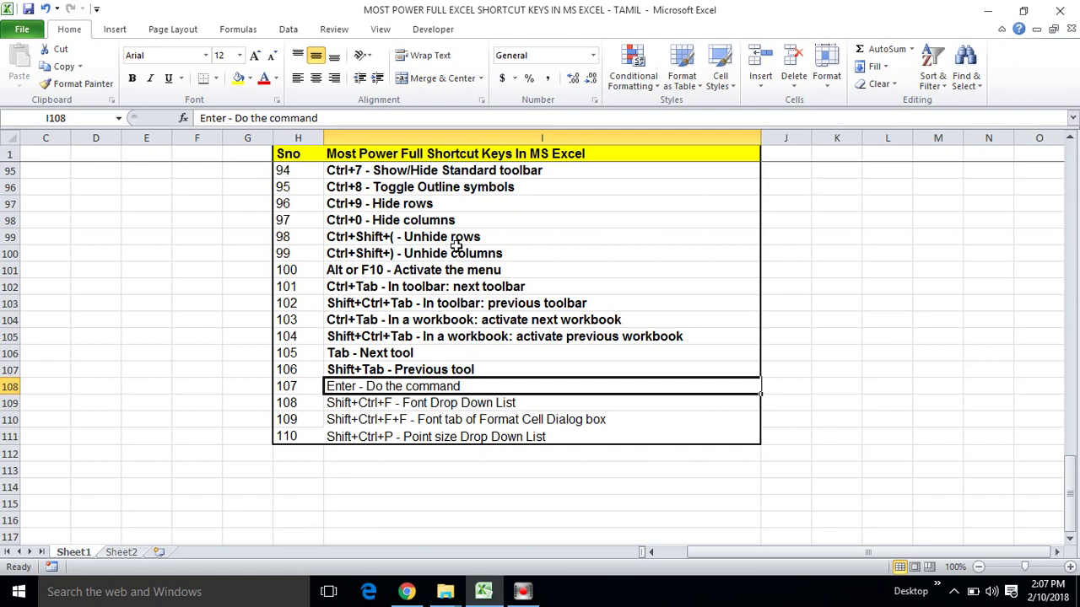
pyautogui.hotkey('ctrl', 'b')
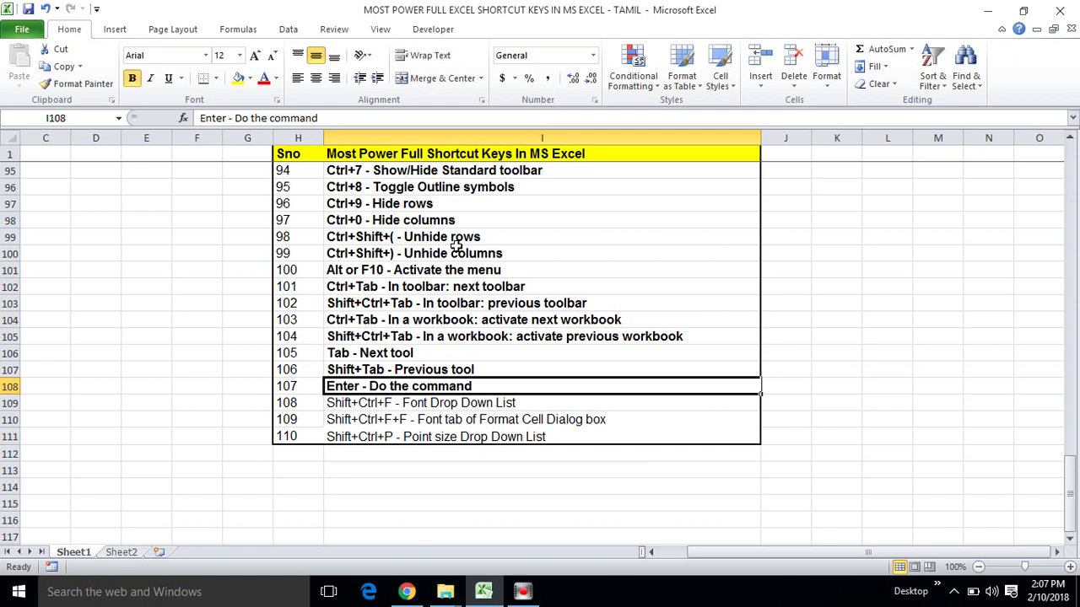
pyautogui.press('Down')
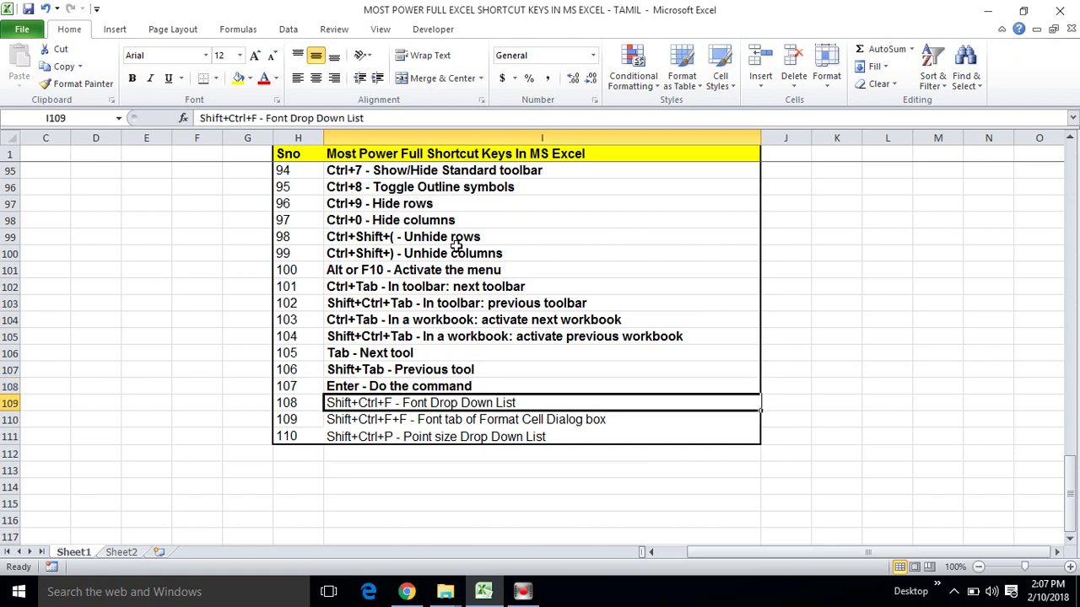
pyautogui.hotkey('ctrl', 'b')
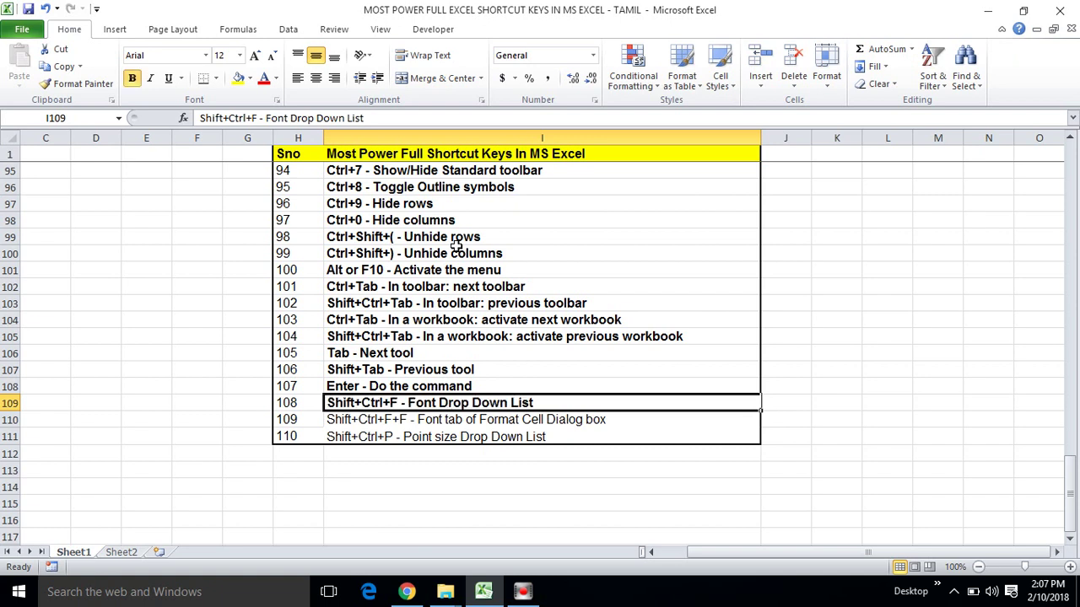
pyautogui.press('Down')
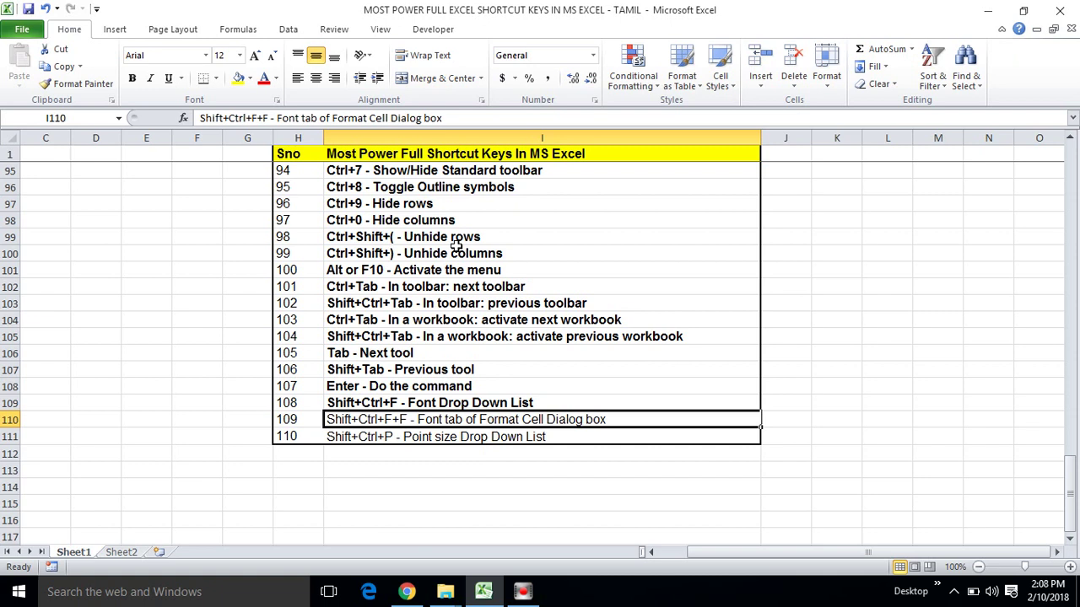
pyautogui.hotkey('ctrl', 'b')
pyautogui.press('Down')
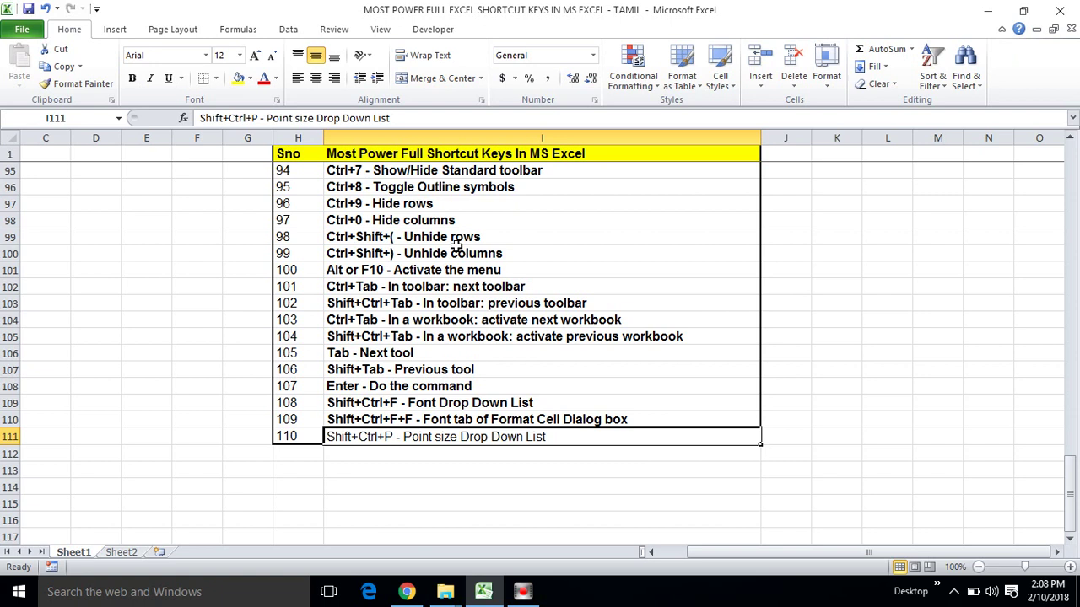
pyautogui.hotkey('ctrl', 'b')
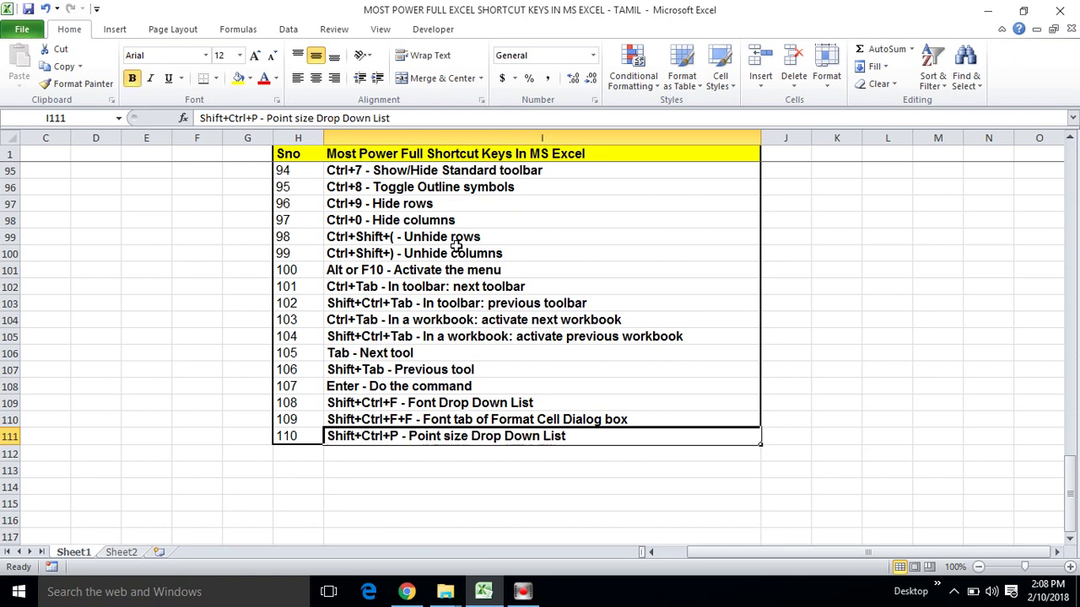
pyautogui.press('Down')
pyautogui.press('Down')
pyautogui.press('Down')
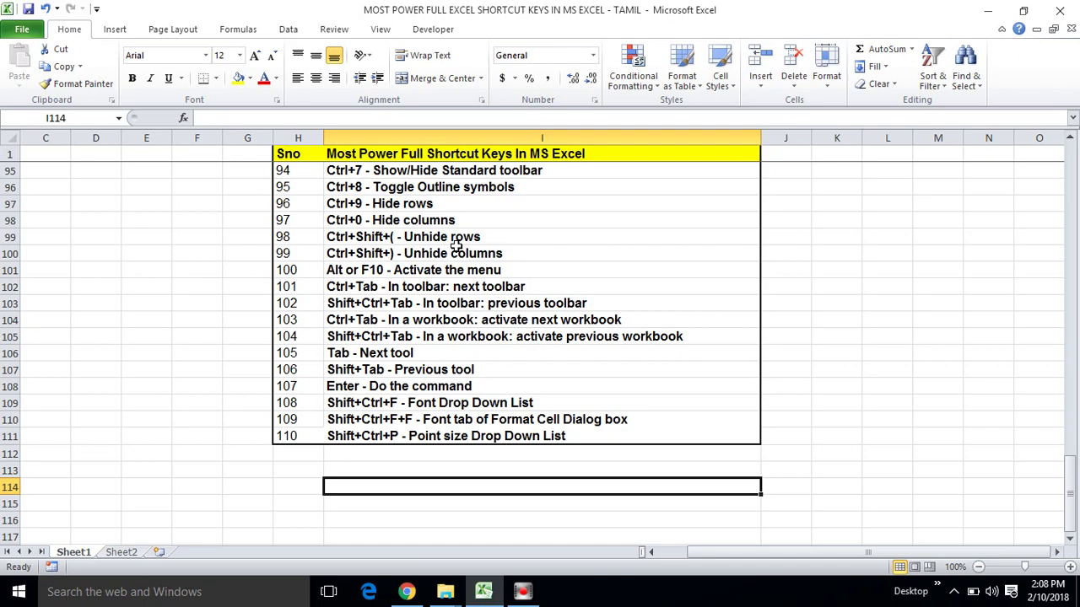
pyautogui.press('Up')
pyautogui.press('Up')
pyautogui.press('Up')
pyautogui.press('Up')
pyautogui.press('Up')
pyautogui.press('Up')
pyautogui.press('Up')
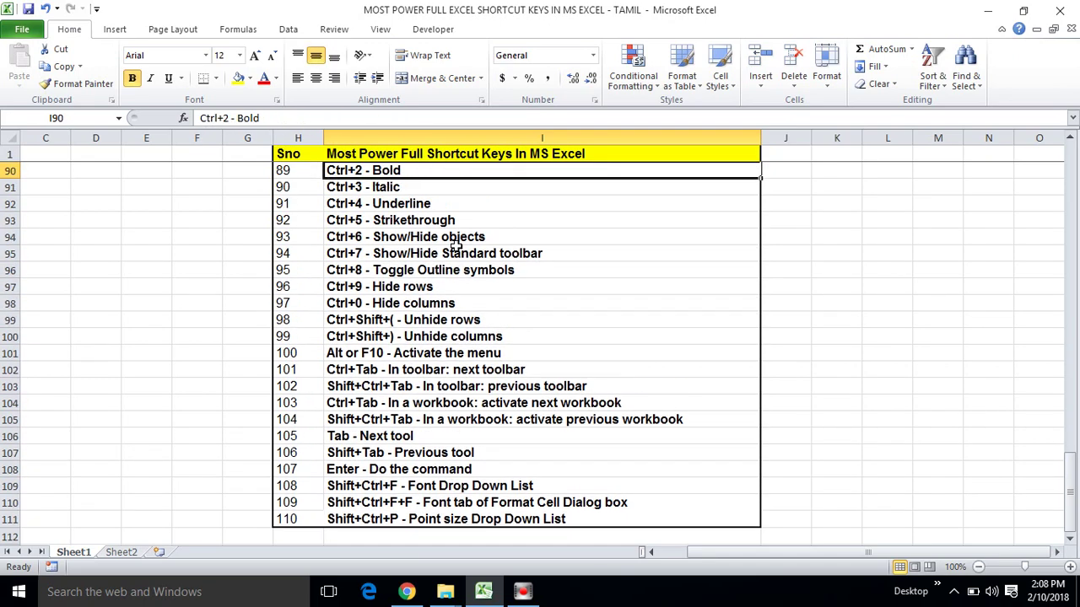
pyautogui.press('Up')
pyautogui.press('Up')
pyautogui.press('Up')
pyautogui.press('Up')
pyautogui.press('Up')
pyautogui.press('Up')
pyautogui.press('Up')
pyautogui.press('Up')
pyautogui.press('Up')
pyautogui.press('Up')
pyautogui.press('Up')
pyautogui.press('Up')
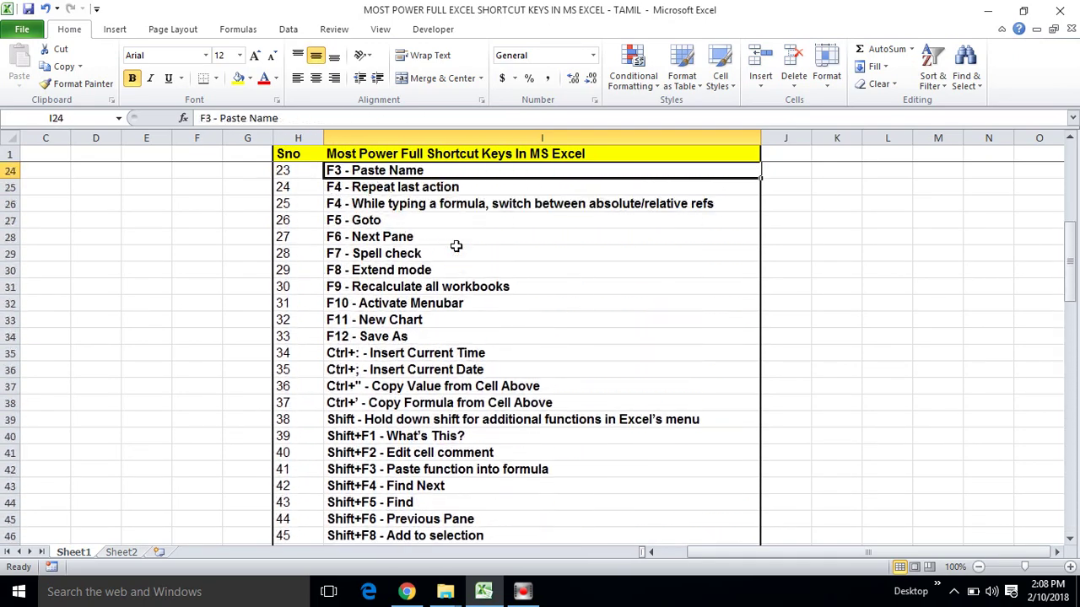
pyautogui.press('Up')
pyautogui.press('Up')
pyautogui.press('Up')
pyautogui.press('Up')
pyautogui.press('Up')
pyautogui.press('Up')
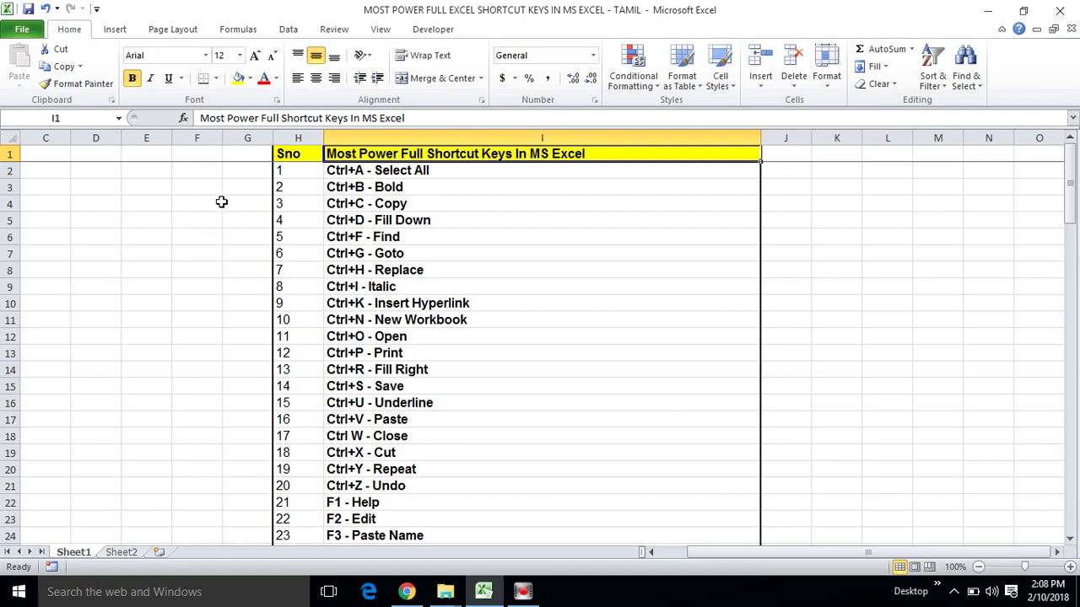
pyautogui.click(261, 297)
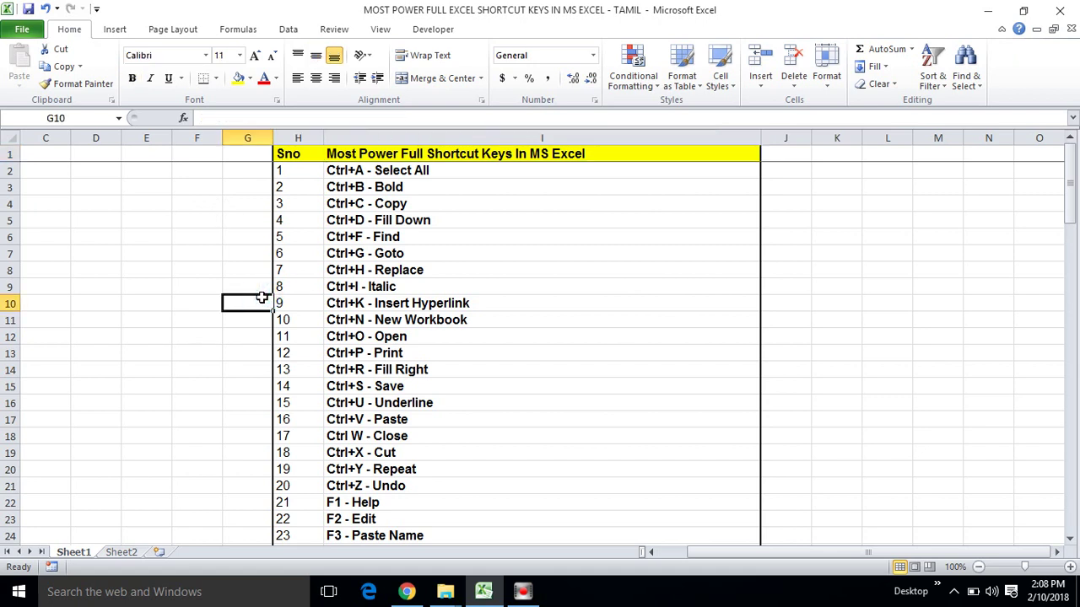
# Step: Bring up Go To (Ctrl+G) and its Go To Special options, then cancel without choosing any
pyautogui.hotkey('ctrl', 'g')
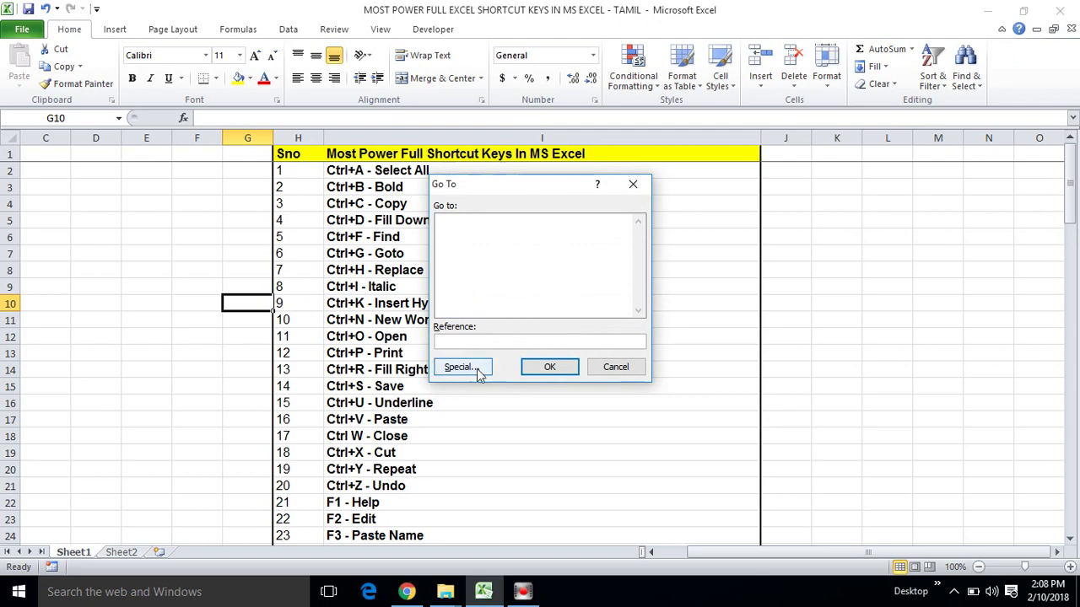
pyautogui.click(469, 371)
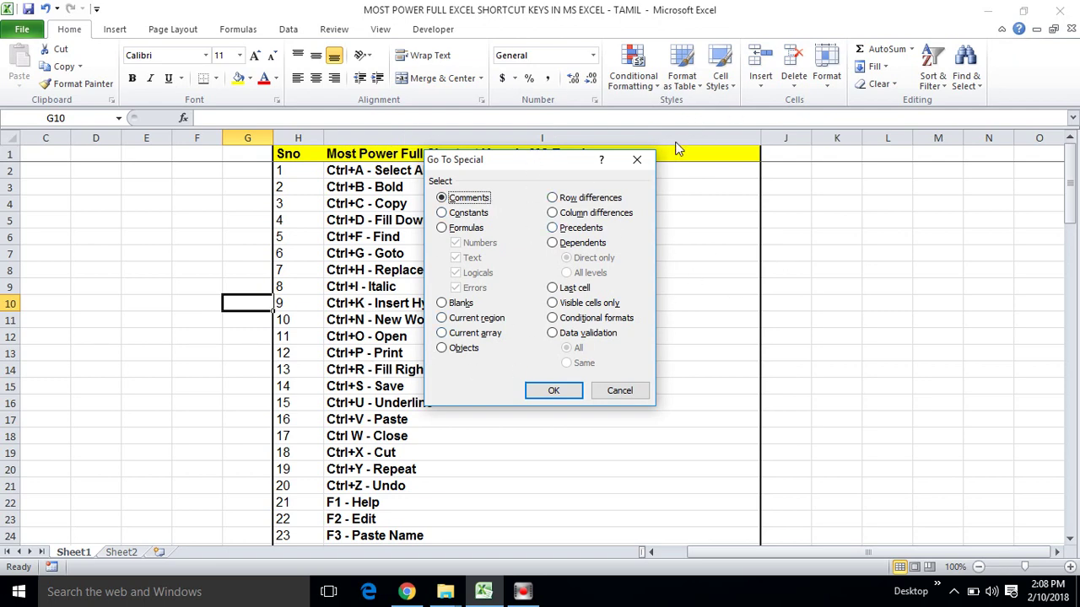
pyautogui.click(620, 391)
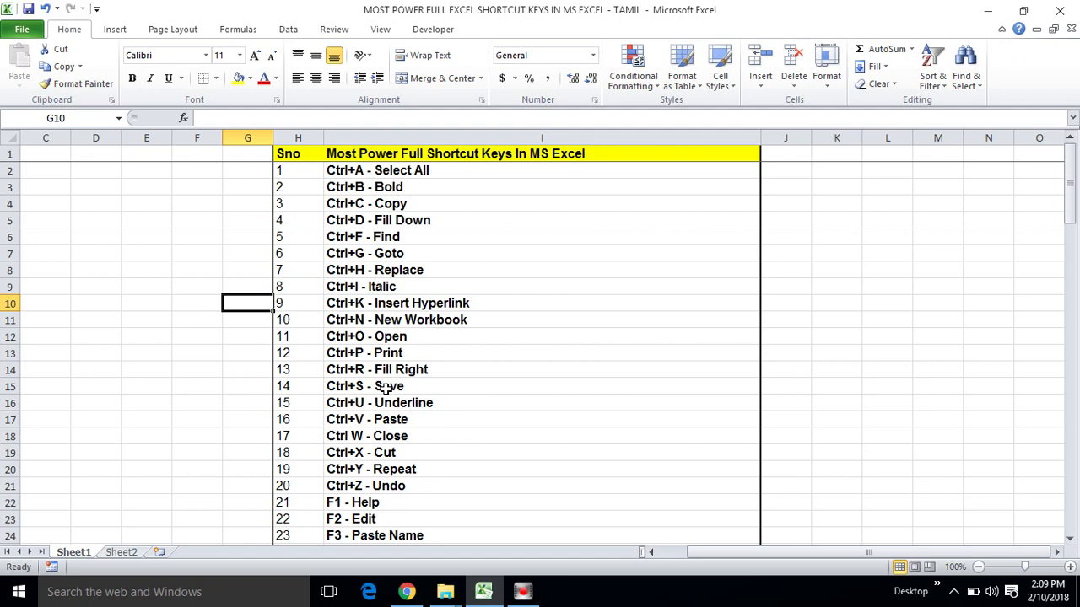
pyautogui.hotkey('ctrl', '1')
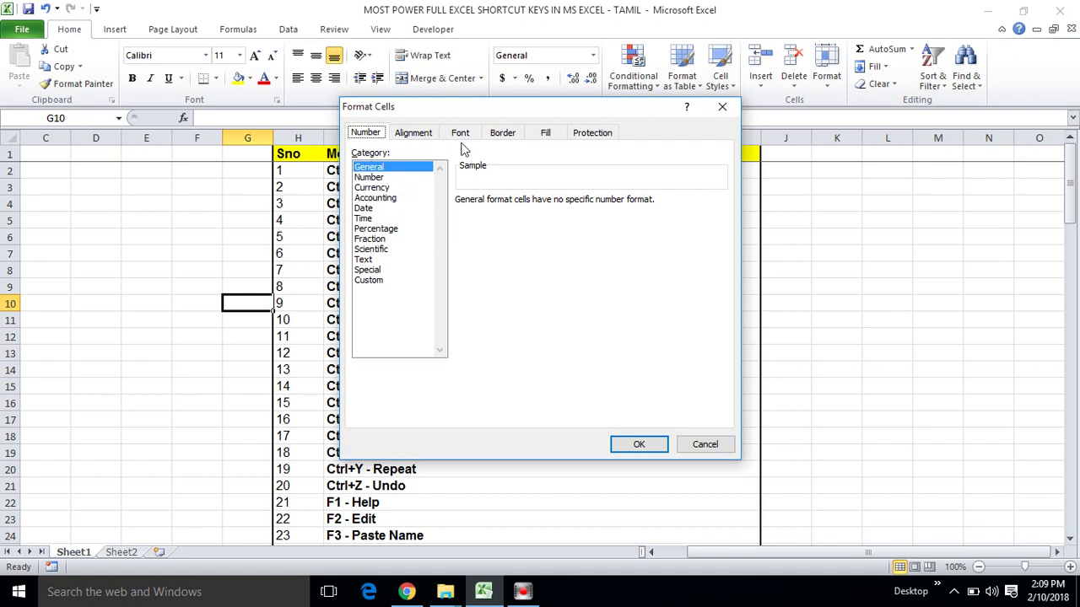
pyautogui.click(694, 446)
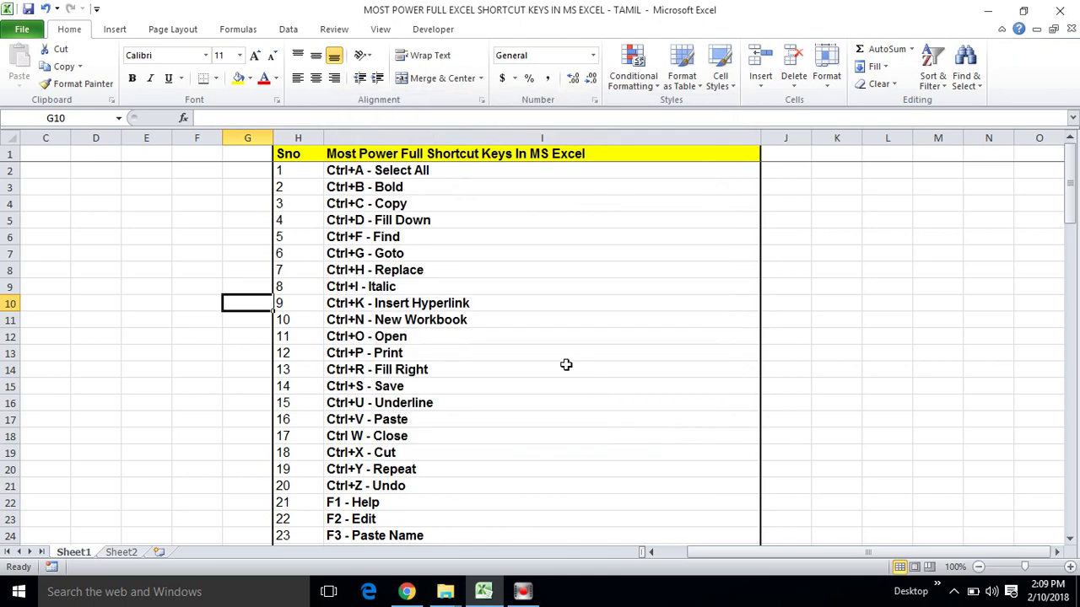
pyautogui.click(204, 238)
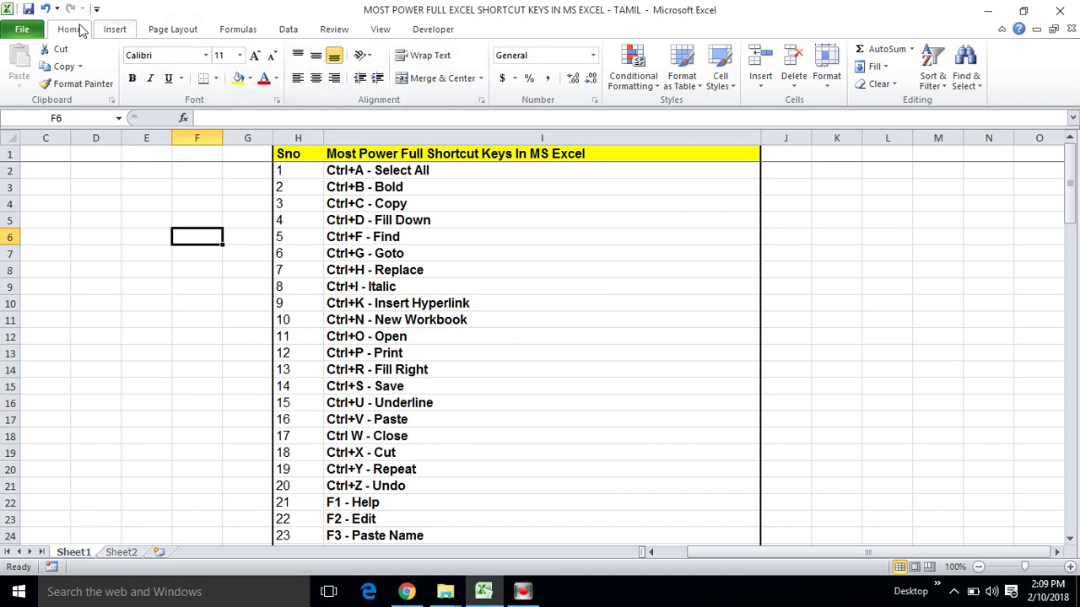
# Step: Browse the ribbon tabs from Insert through Developer, then return to Home
pyautogui.click(118, 30)
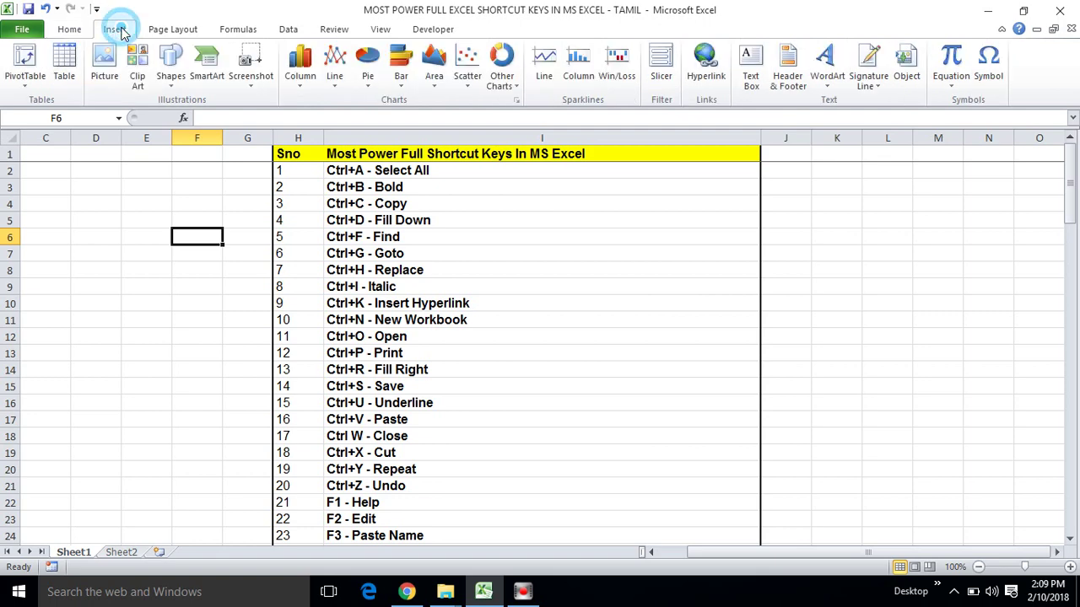
pyautogui.click(165, 29)
pyautogui.click(232, 29)
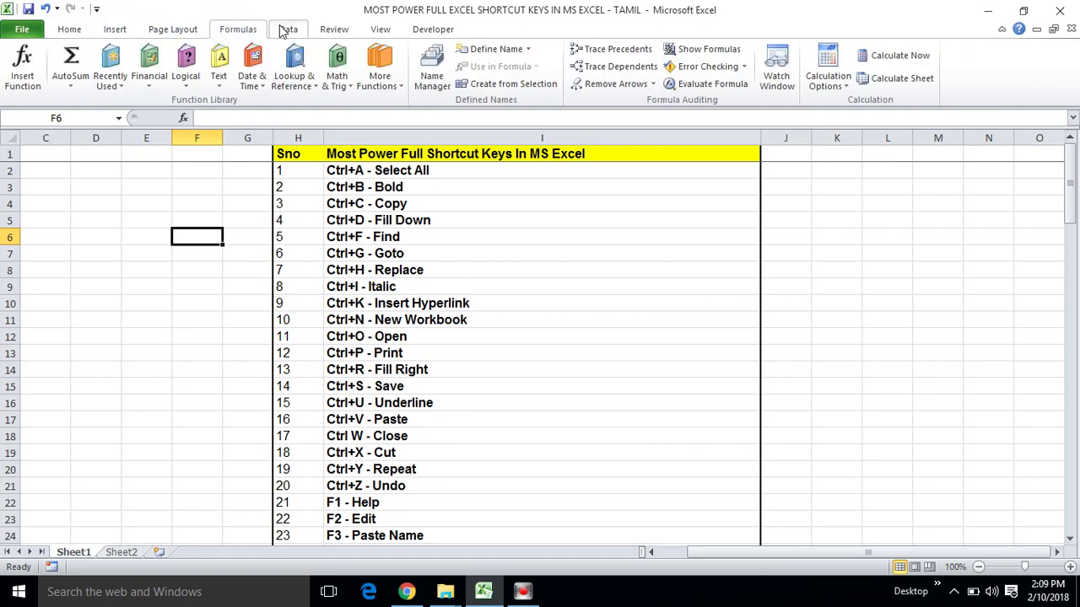
pyautogui.click(285, 29)
pyautogui.click(332, 30)
pyautogui.click(377, 29)
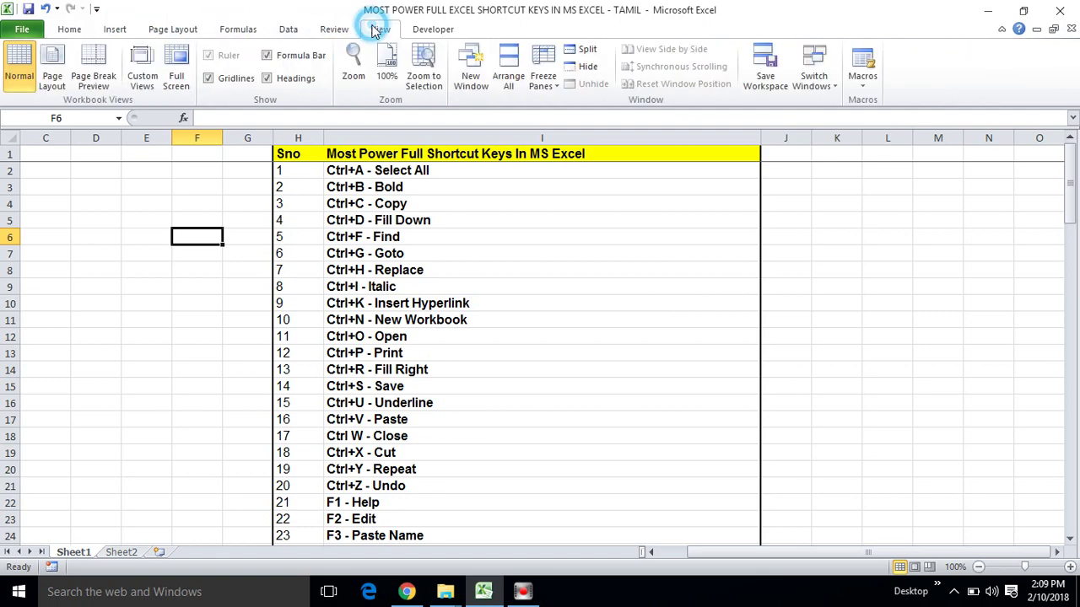
pyautogui.click(428, 30)
pyautogui.click(70, 29)
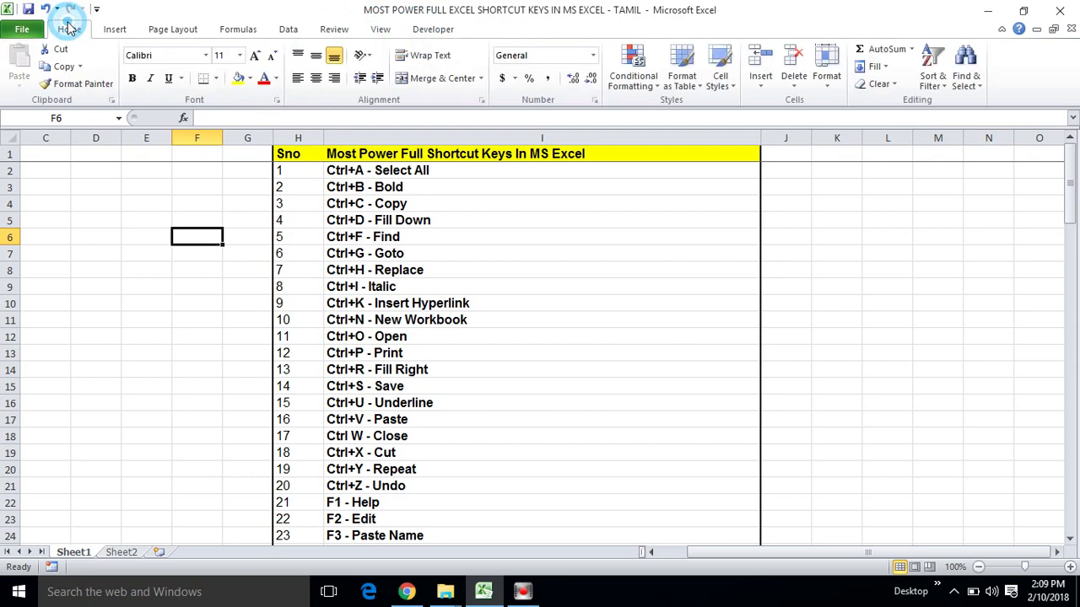
# Step: Select empty cell G16 and show the ribbon KeyTips with Alt
pyautogui.click(133, 267)
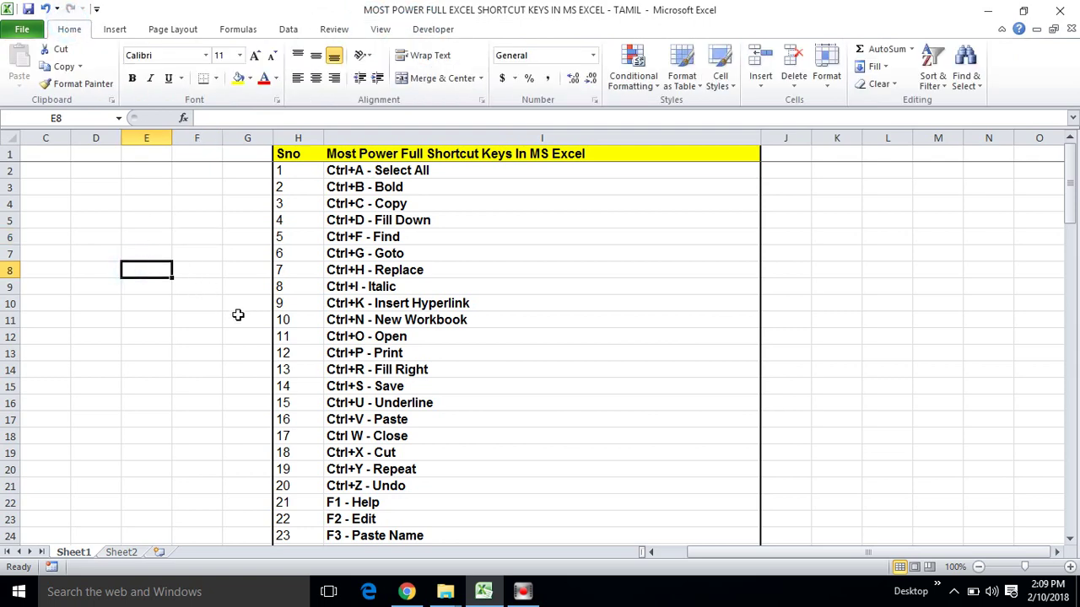
pyautogui.click(237, 404)
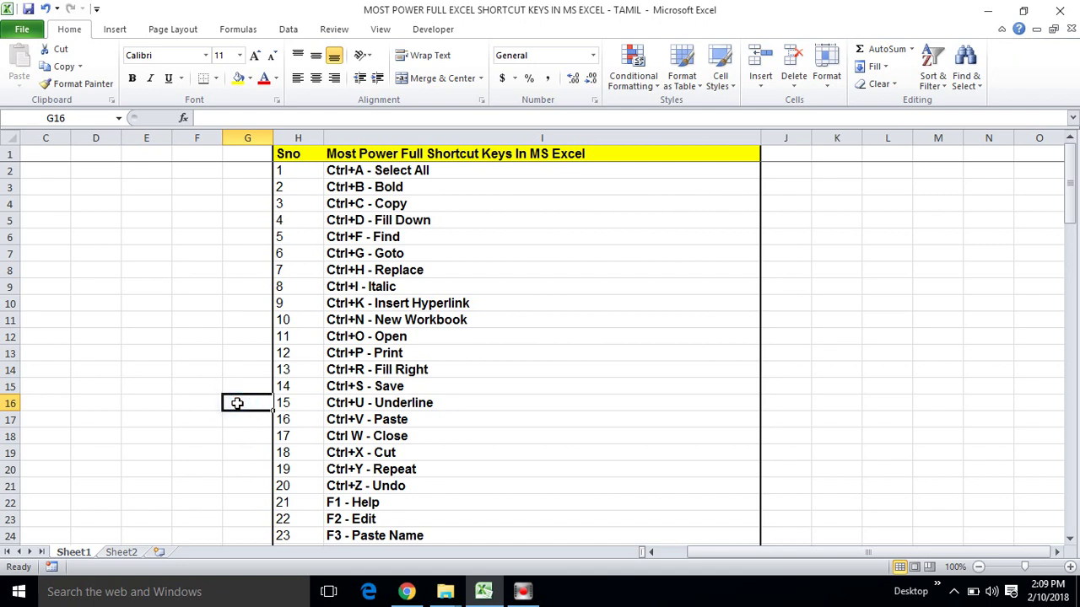
pyautogui.press('alt')
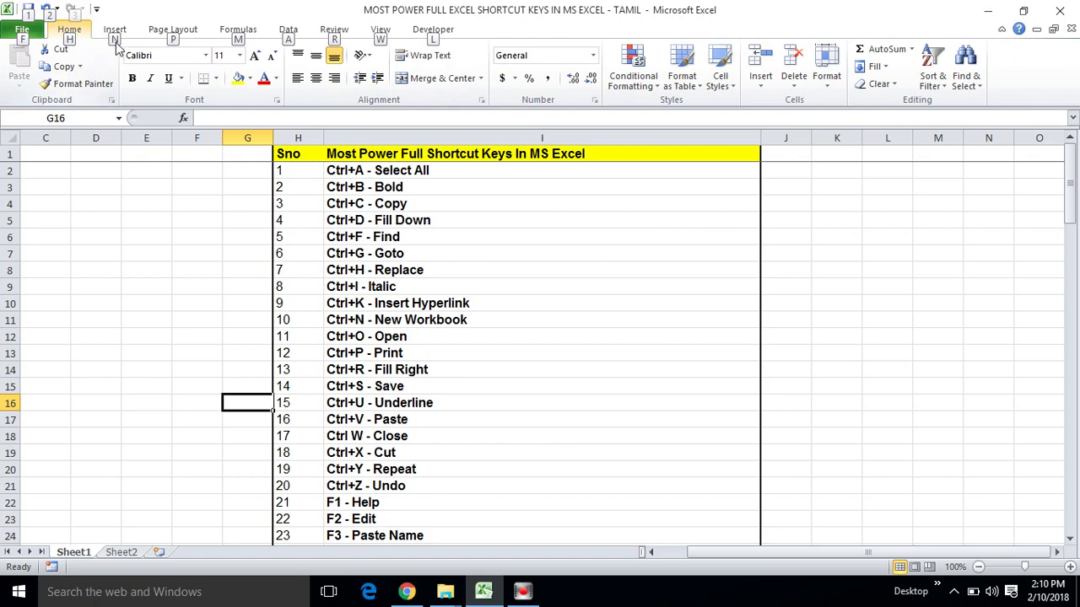
# Step: Use KeyTips N then V to show the Insert tab's PivotTable and PivotChart choices
pyautogui.press('n')
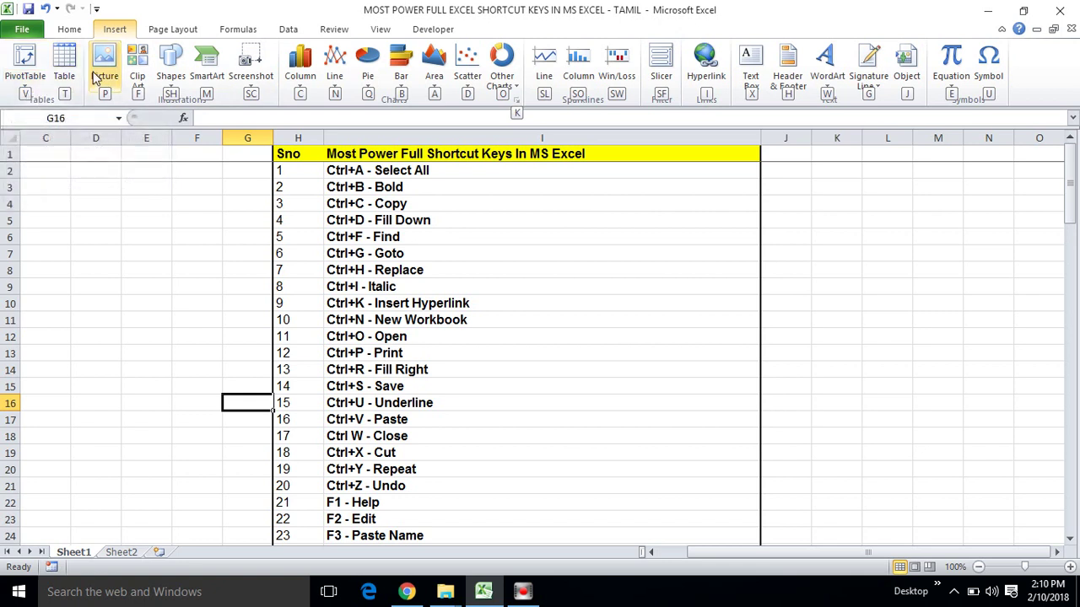
pyautogui.press('v')
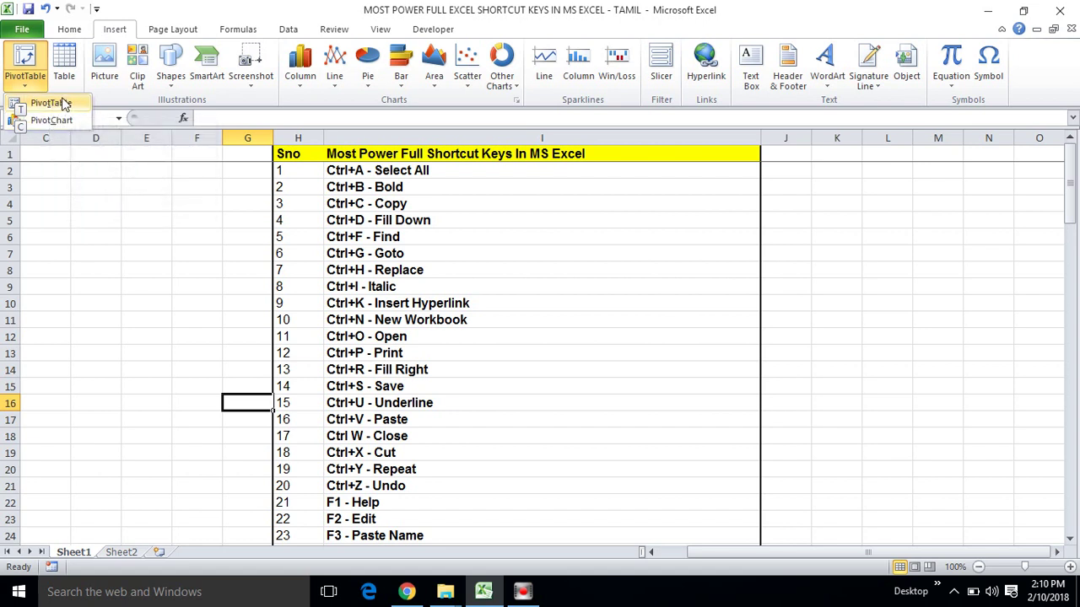
# Step: Create PivotTable1 from Sheet1!$H$1:$I$111 on a new worksheet, then return to Sheet1 cell H105
pyautogui.click(64, 103)
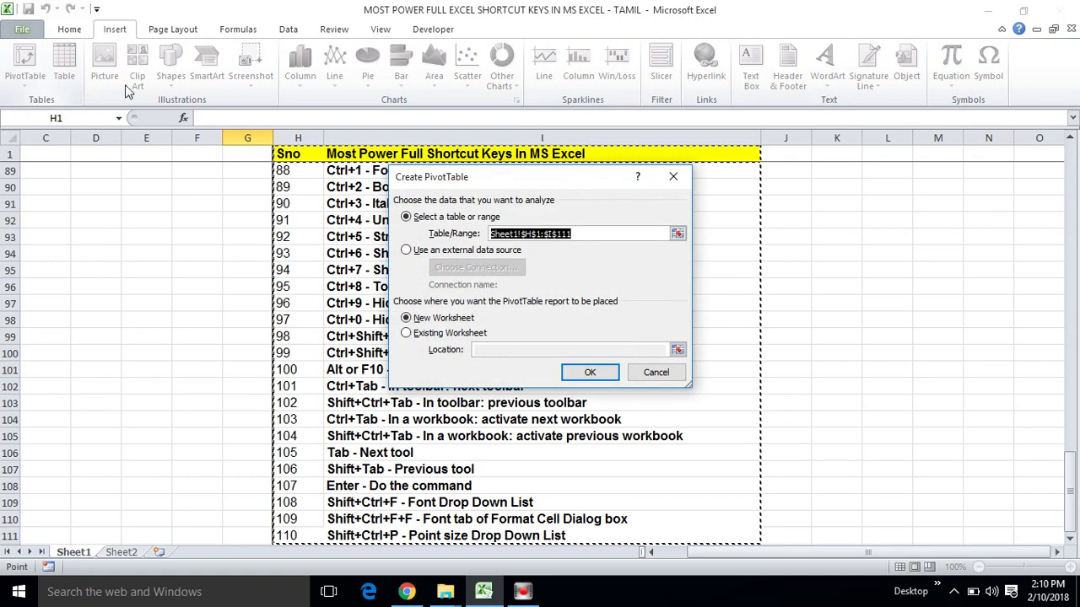
pyautogui.moveTo(542, 180)
pyautogui.mouseDown()
pyautogui.moveTo(785, 307)
pyautogui.moveTo(833, 222)
pyautogui.mouseUp()
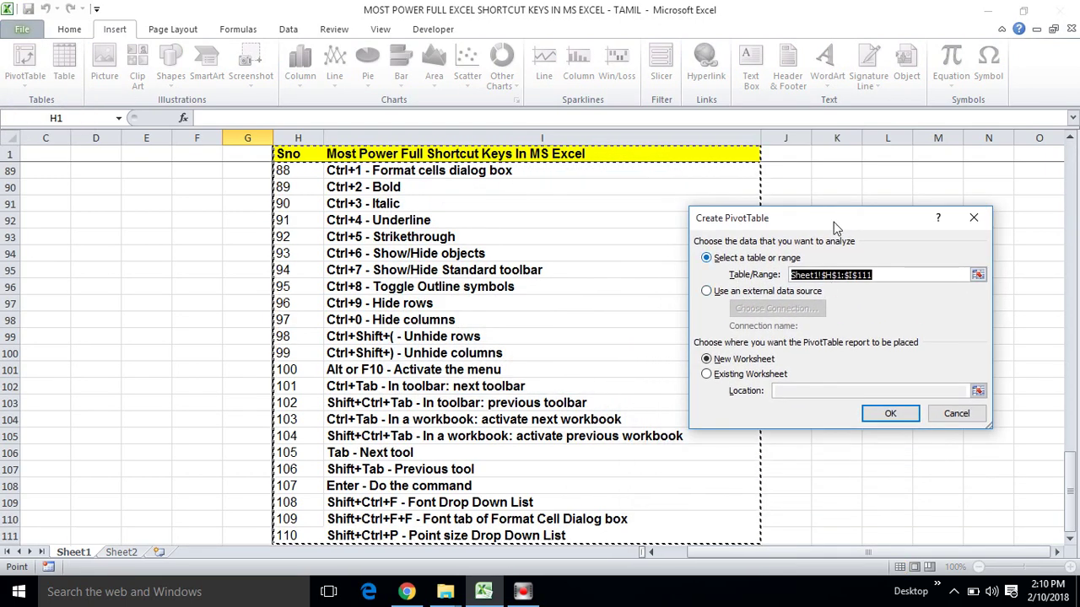
pyautogui.click(889, 412)
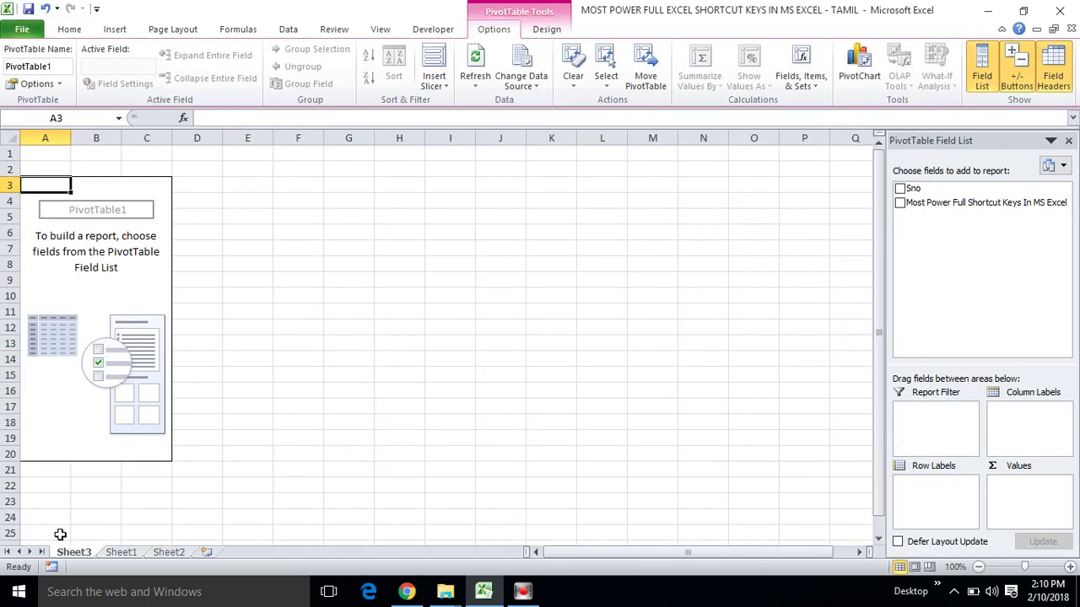
pyautogui.click(122, 553)
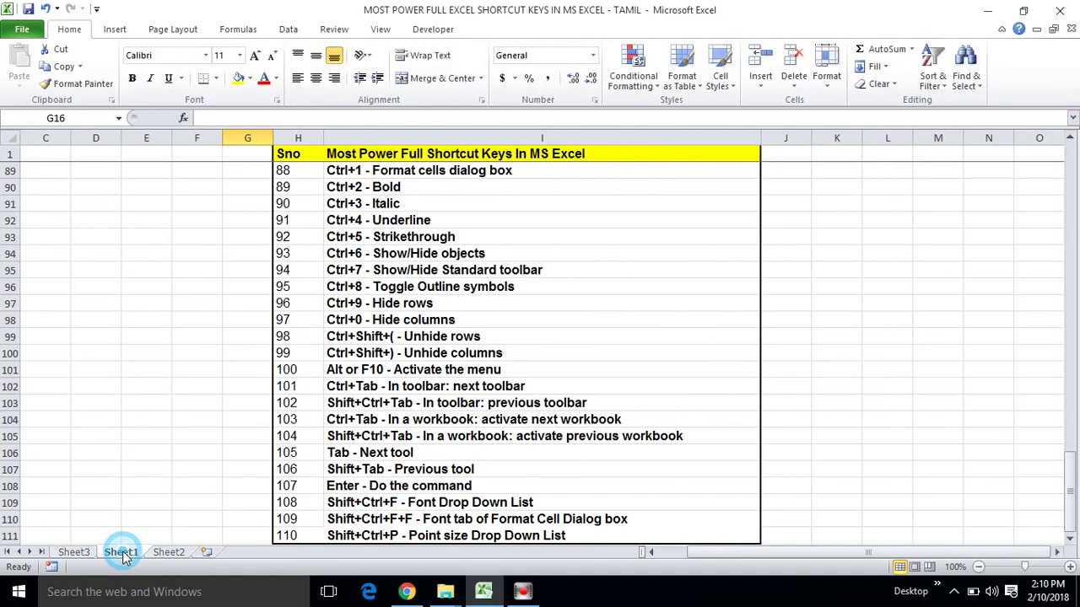
pyautogui.click(296, 435)
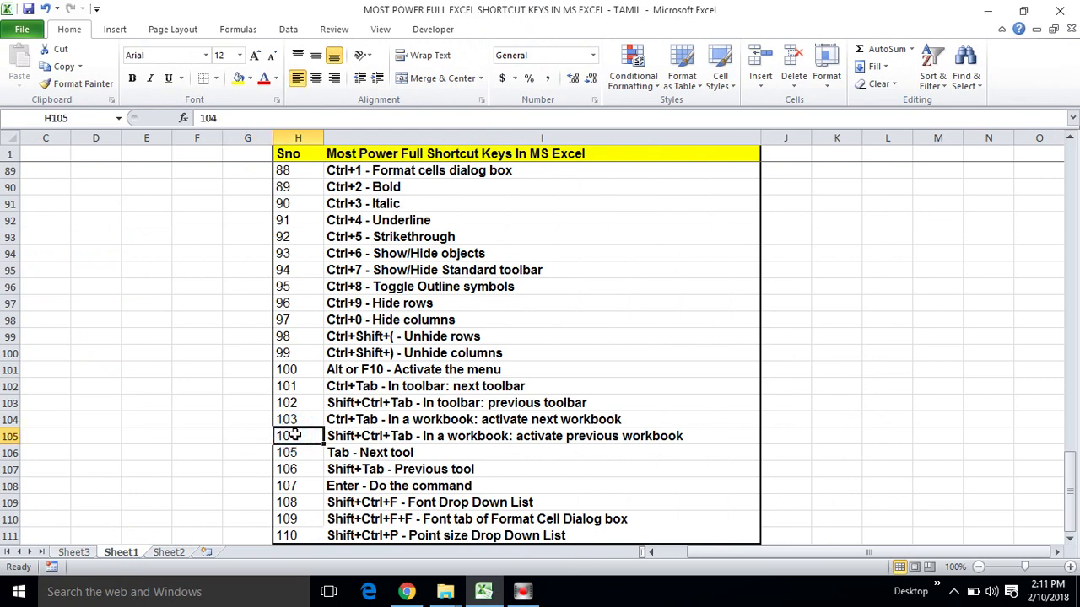
pyautogui.press('Return')
pyautogui.click(296, 436)
pyautogui.hotkey('ctrl', 'Up')
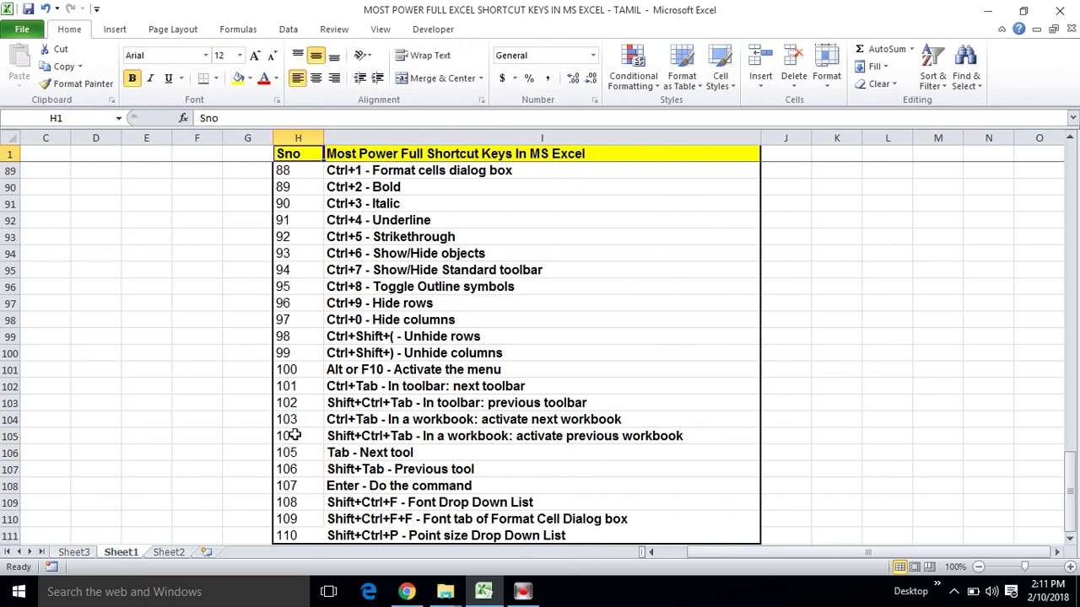
pyautogui.press('Down')
pyautogui.press('Down')
pyautogui.hotkey('ctrl', 'Up')
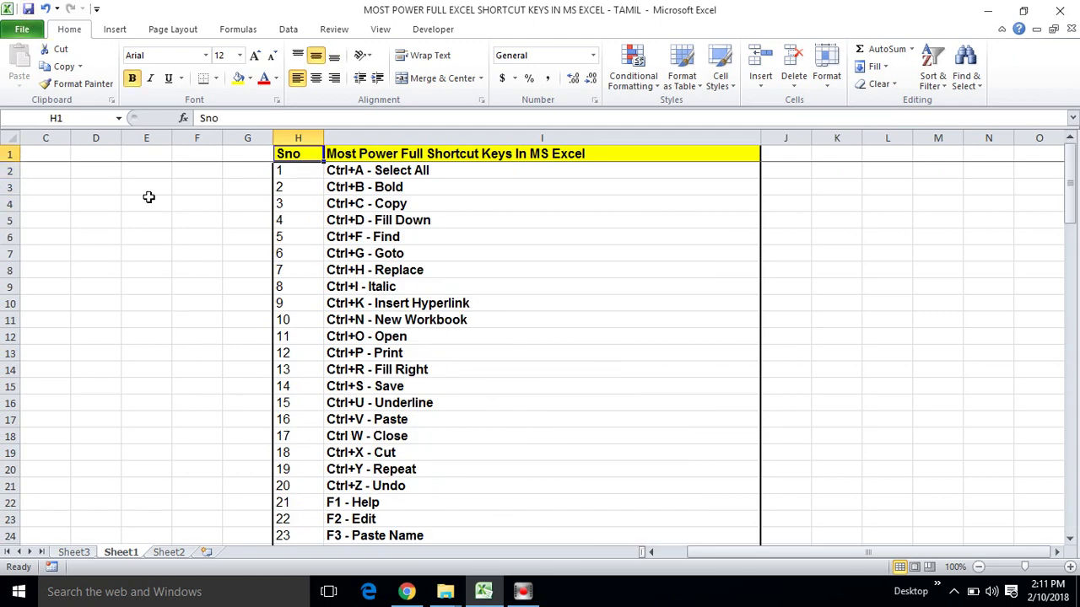
pyautogui.press('alt')
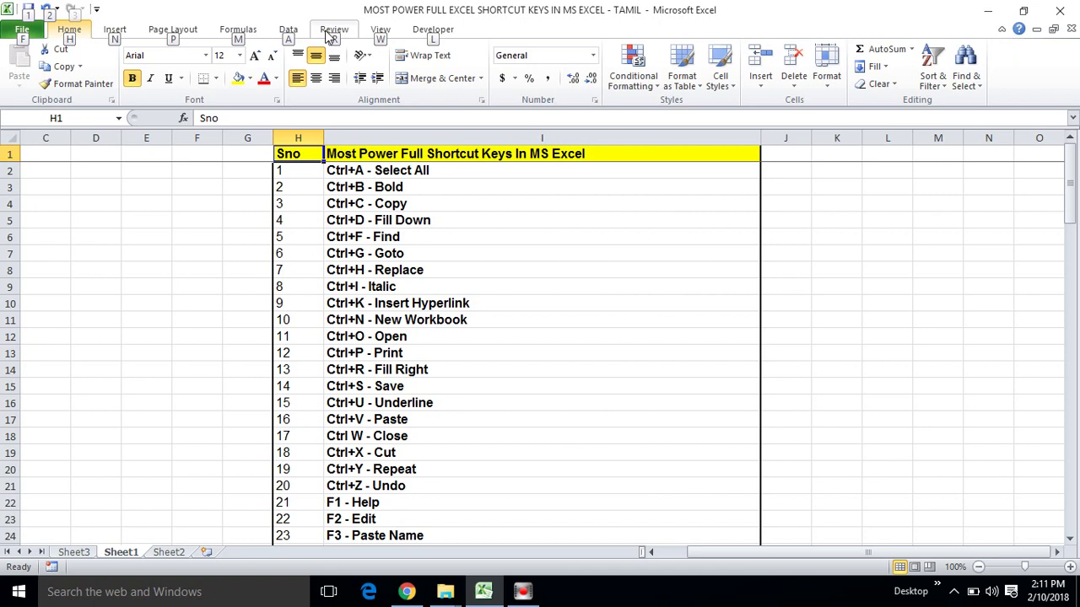
pyautogui.click(325, 236)
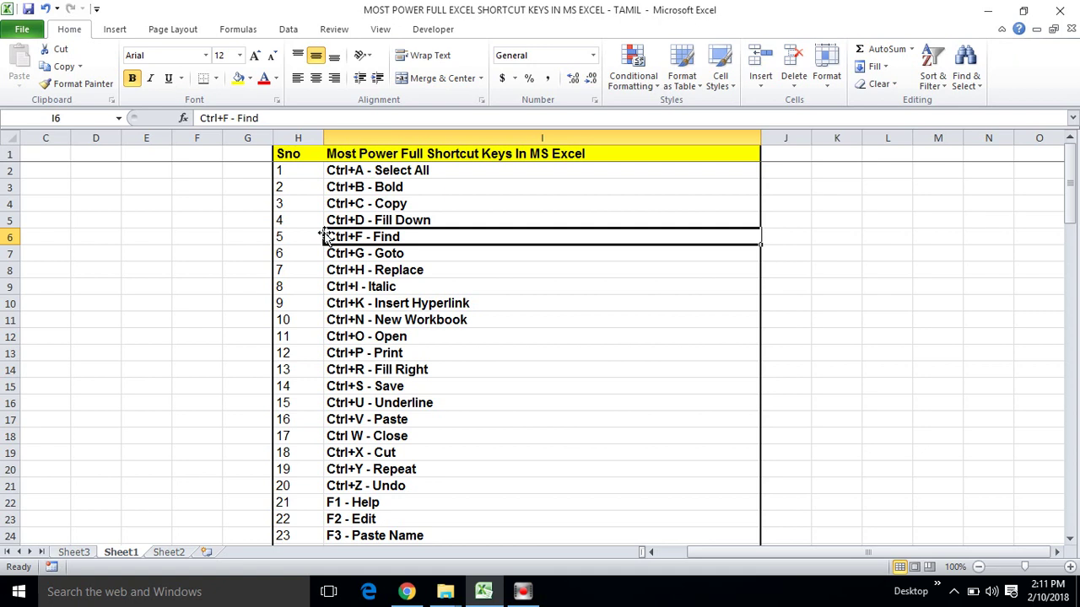
pyautogui.doubleClick(313, 302)
pyautogui.click(453, 270)
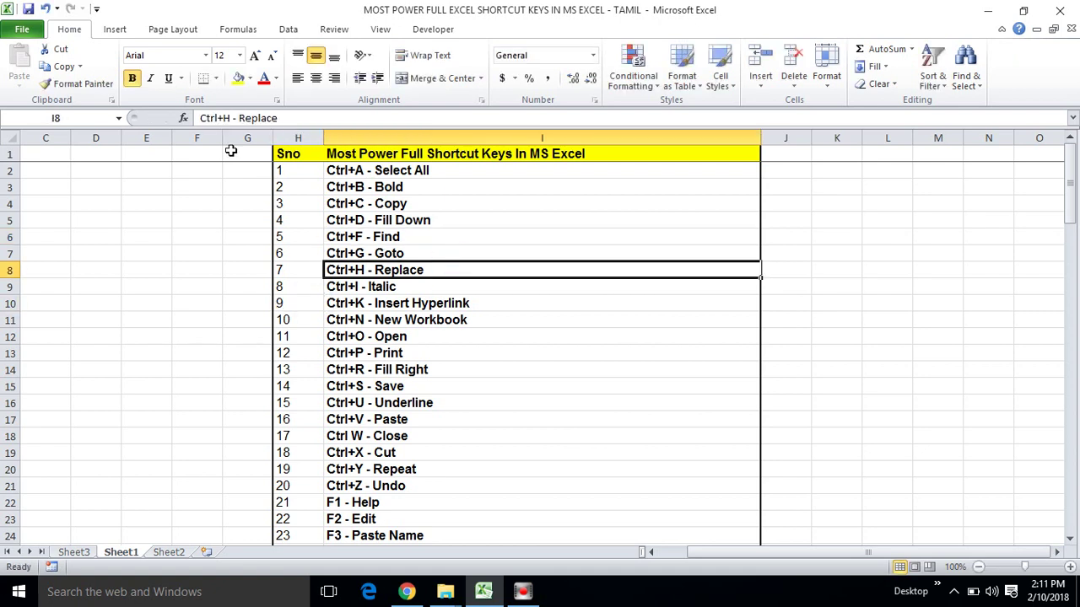